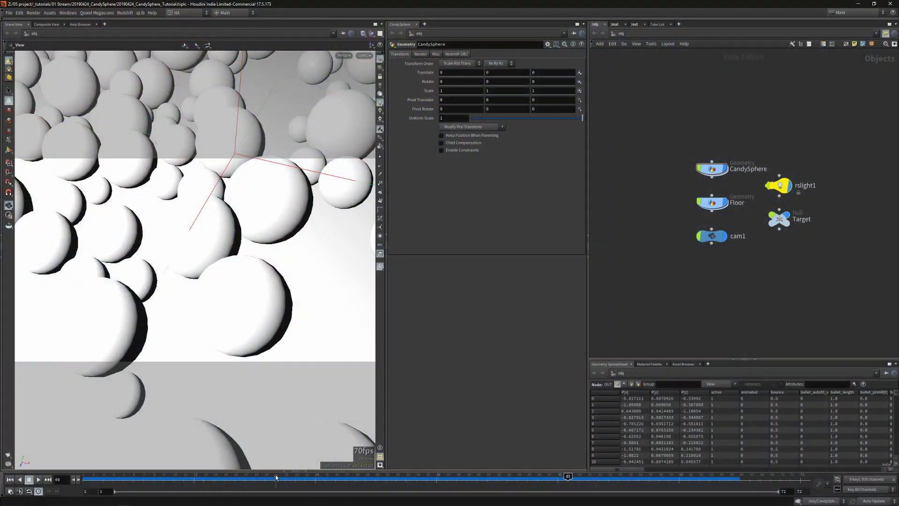
# Scrub the timeline from frame 49 back to frame 34
pyautogui.moveTo(275, 475); pyautogui.dragTo(416, 476)
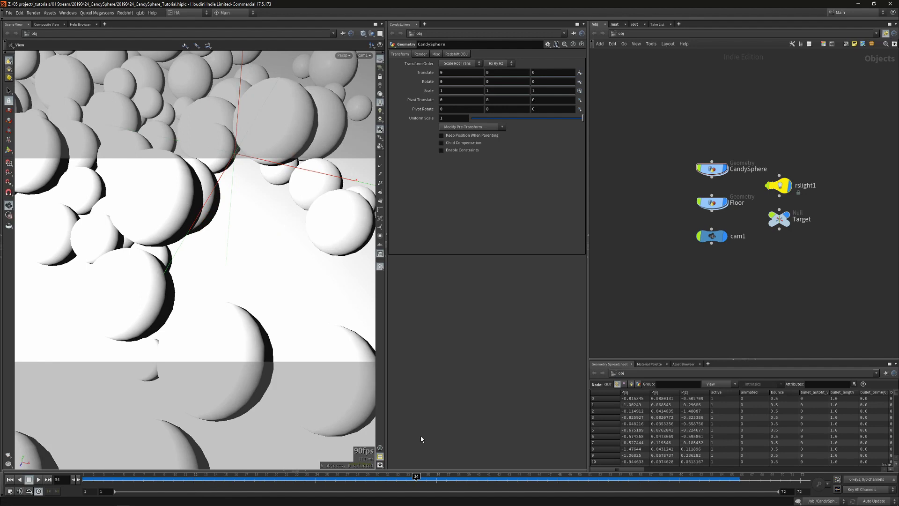
# Rename rslight1 to L01 and paste a duplicate light, L02, below the Target node
pyautogui.doubleClick(805, 186)
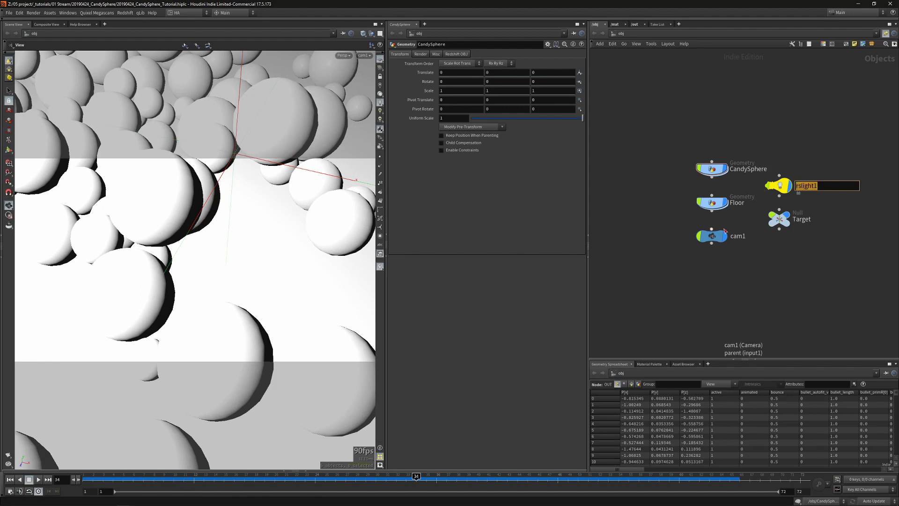
pyautogui.write('L')
pyautogui.write('01')
pyautogui.press('Return')
pyautogui.hotkey('ctrl', 'c')
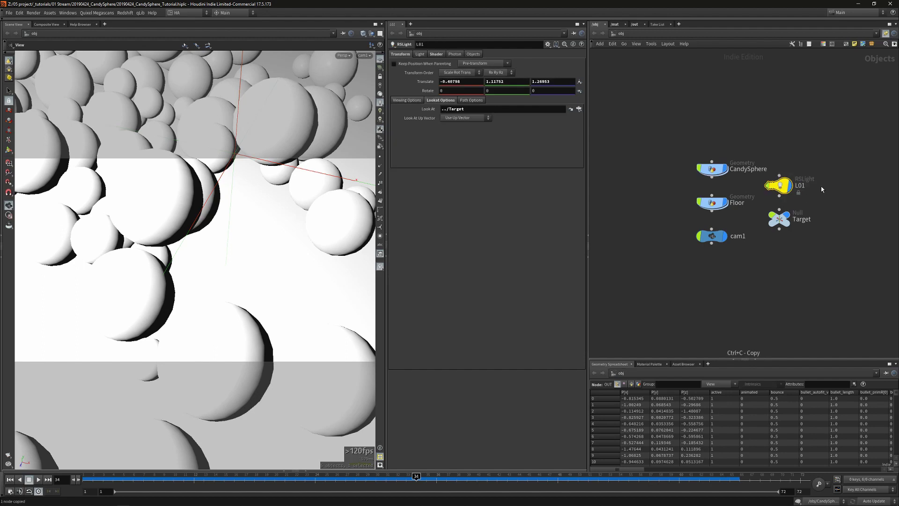
pyautogui.hotkey('ctrl', 'v')
pyautogui.moveTo(796, 181); pyautogui.dragTo(787, 256)
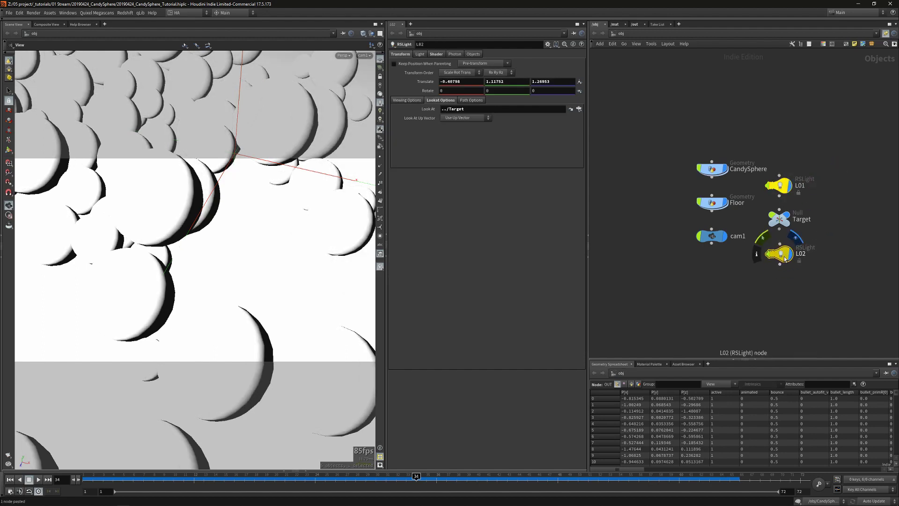
pyautogui.moveTo(785, 259); pyautogui.dragTo(785, 266)
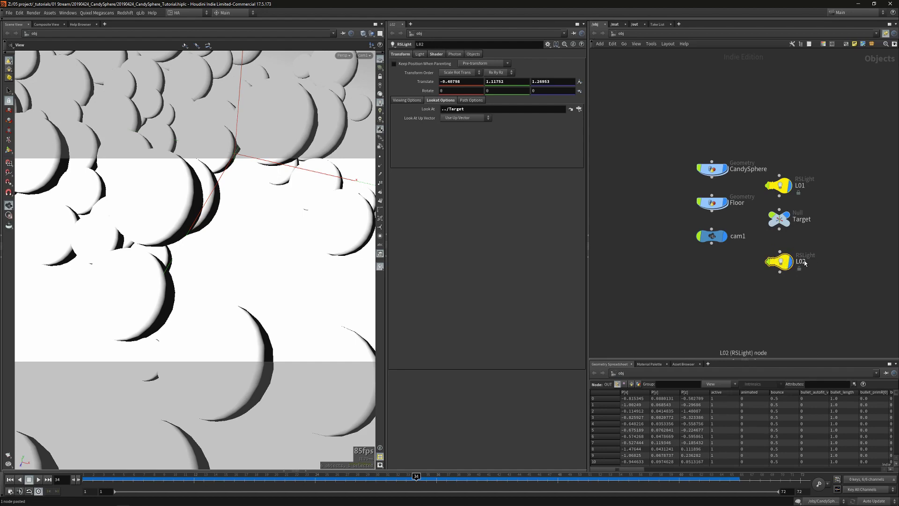
pyautogui.click(806, 286)
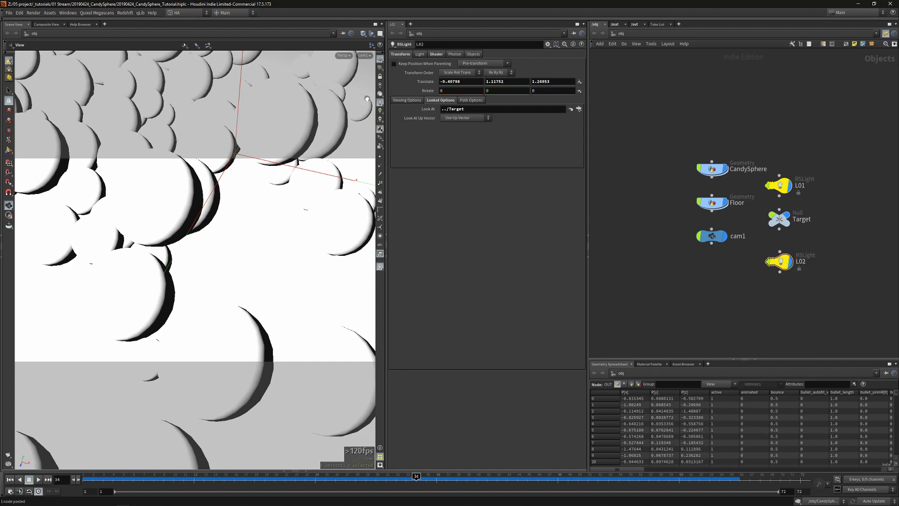
# Move light L02 to another side of the sphere pile
pyautogui.scroll(-5, 261, 268)
pyautogui.moveTo(281, 244); pyautogui.dragTo(260, 267)
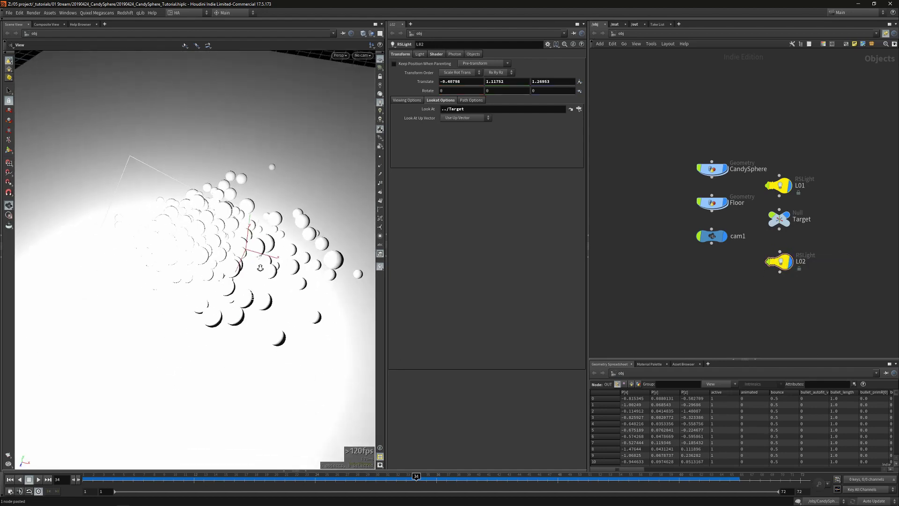
pyautogui.scroll(-3, 260, 267)
pyautogui.click(808, 253)
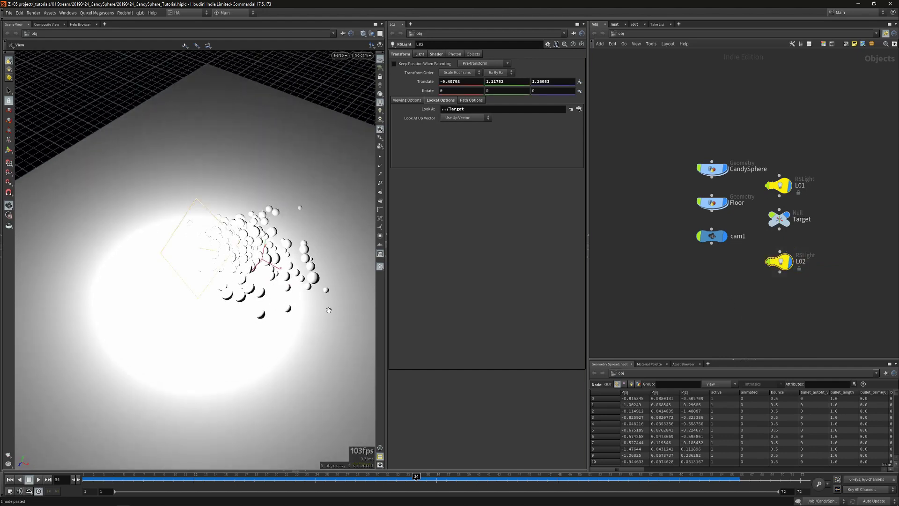
pyautogui.press('t')
pyautogui.moveTo(177, 270)
pyautogui.mouseDown()
pyautogui.moveTo(317, 250)
pyautogui.moveTo(229, 280)
pyautogui.moveTo(247, 246)
pyautogui.mouseUp()
pyautogui.press('Escape')
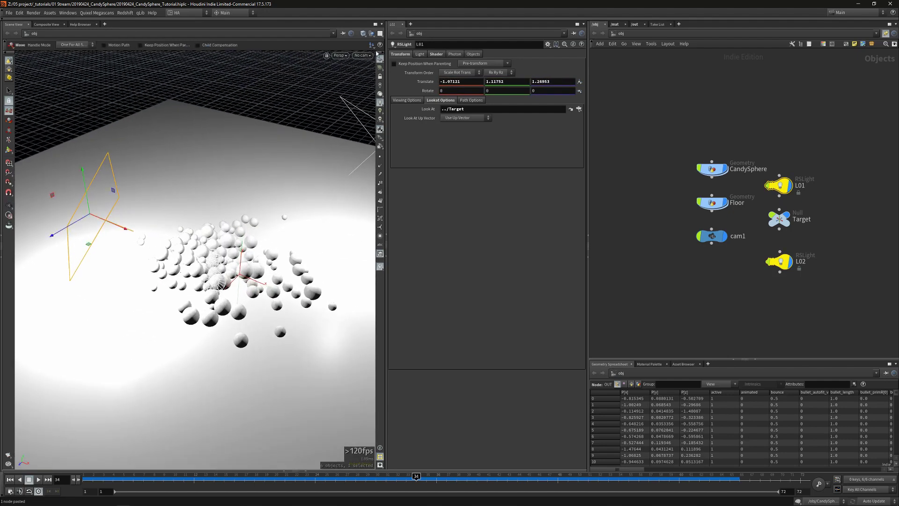
# Return to the cam1 view and show the Redshift RenderView panel below the viewport
pyautogui.click(363, 55)
pyautogui.click(375, 89)
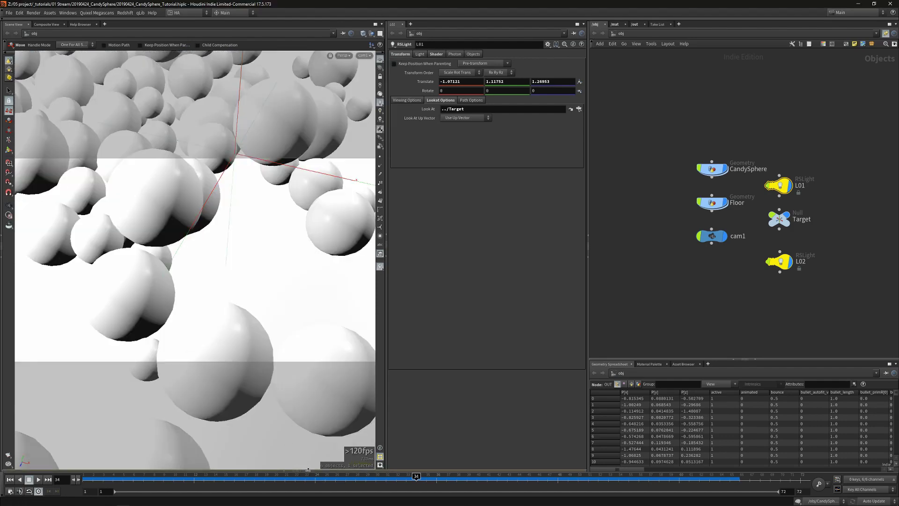
pyautogui.click(312, 469)
pyautogui.click(34, 269)
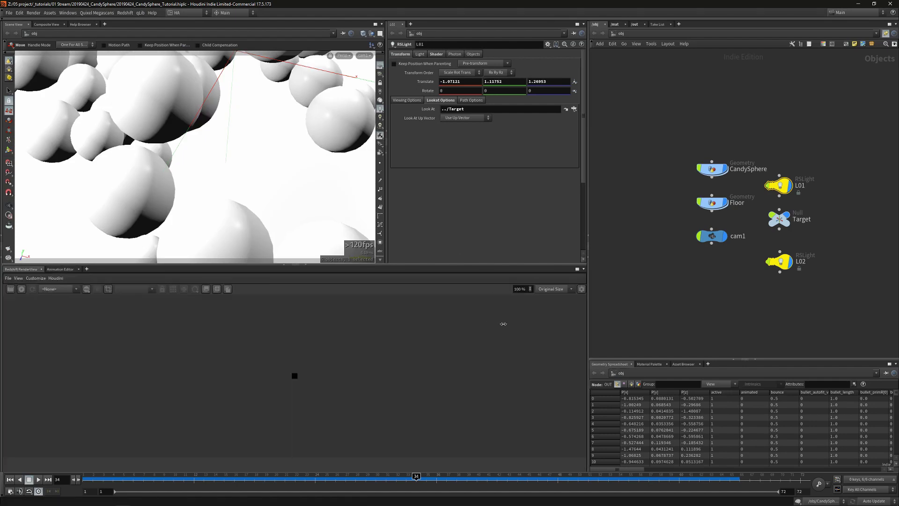
# Enlarge the render view and give CandySphere Redshift tessellation with Min Edge Length 1, Max Subdivisions 1
pyautogui.moveTo(530, 267); pyautogui.dragTo(529, 191)
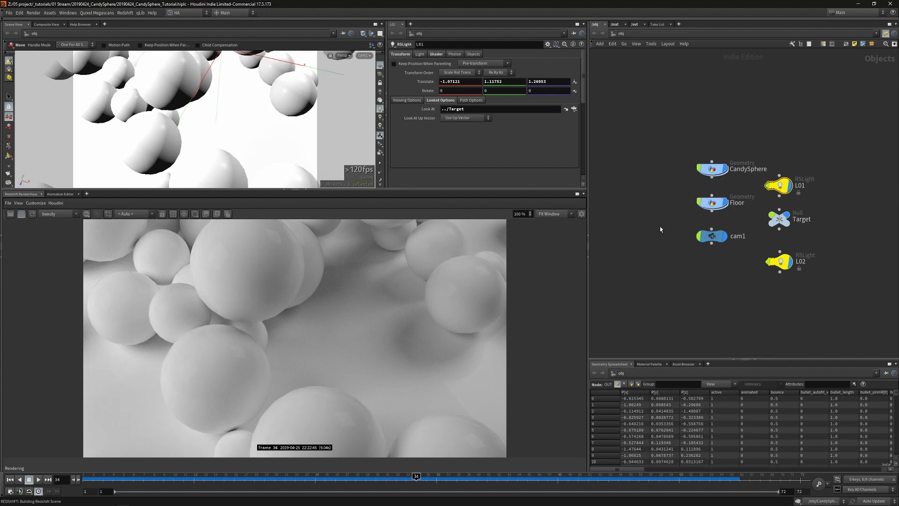
pyautogui.moveTo(667, 157); pyautogui.dragTo(777, 180)
pyautogui.click(457, 55)
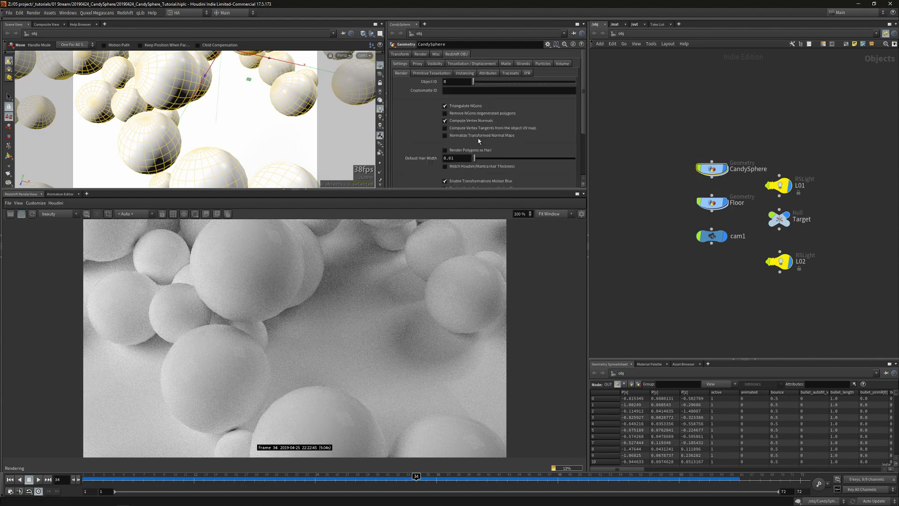
pyautogui.click(462, 63)
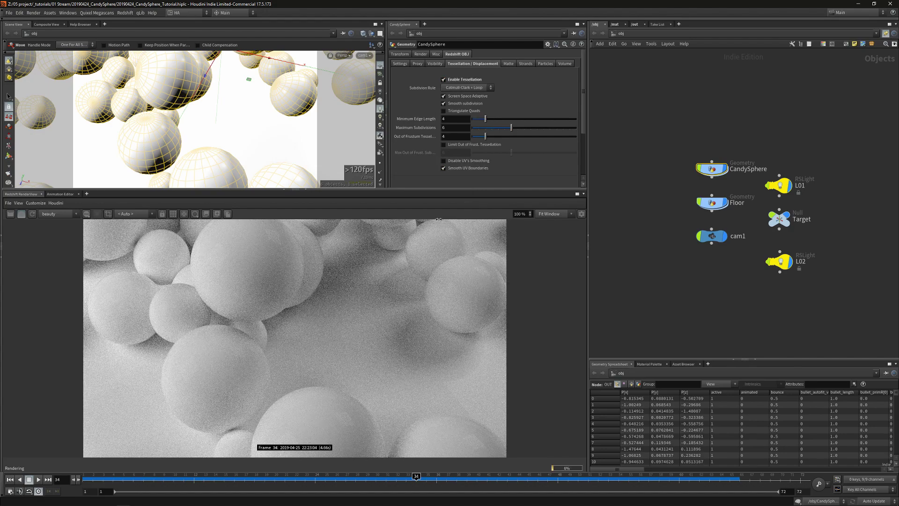
pyautogui.click(451, 119)
pyautogui.click(450, 127)
pyautogui.write('1')
pyautogui.click(452, 120)
pyautogui.write('1')
pyautogui.press('Return')
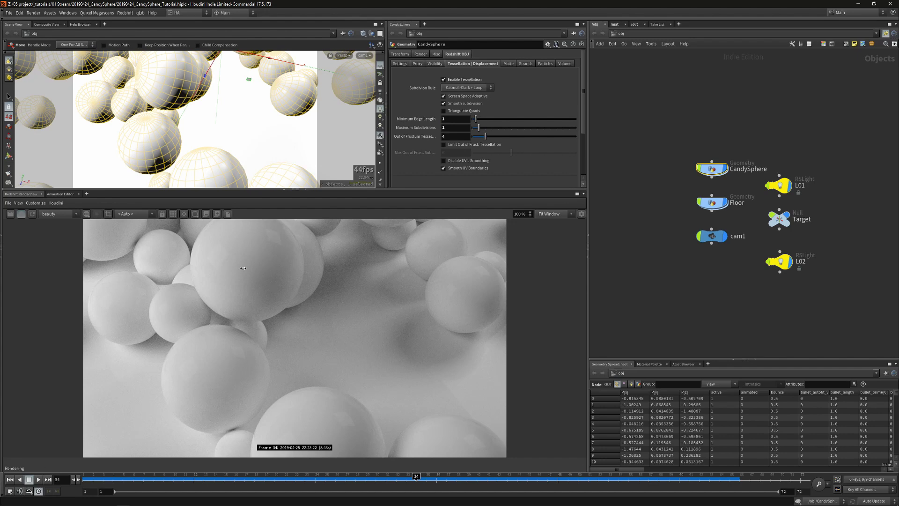
# Add an RS Material Builder named Floor in the /mat network
pyautogui.click(615, 24)
pyautogui.press('Tab')
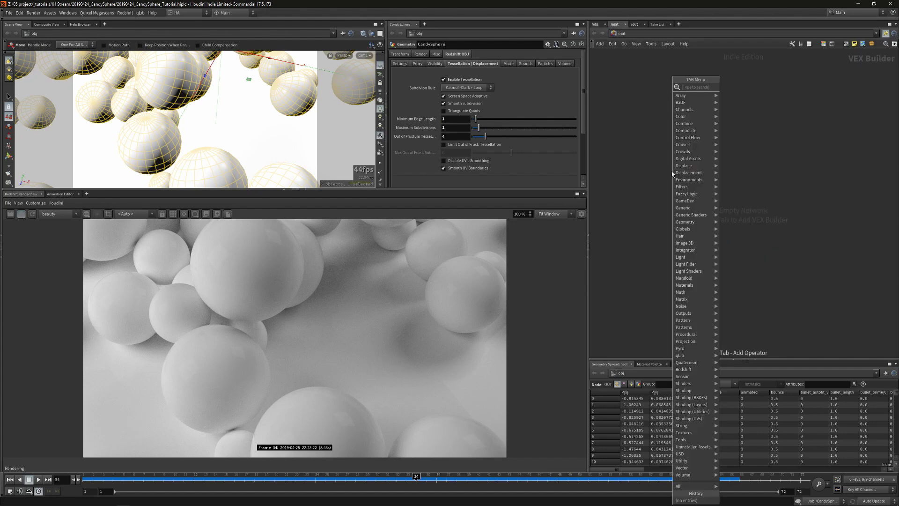
pyautogui.write('rs material builder')
pyautogui.press('Return')
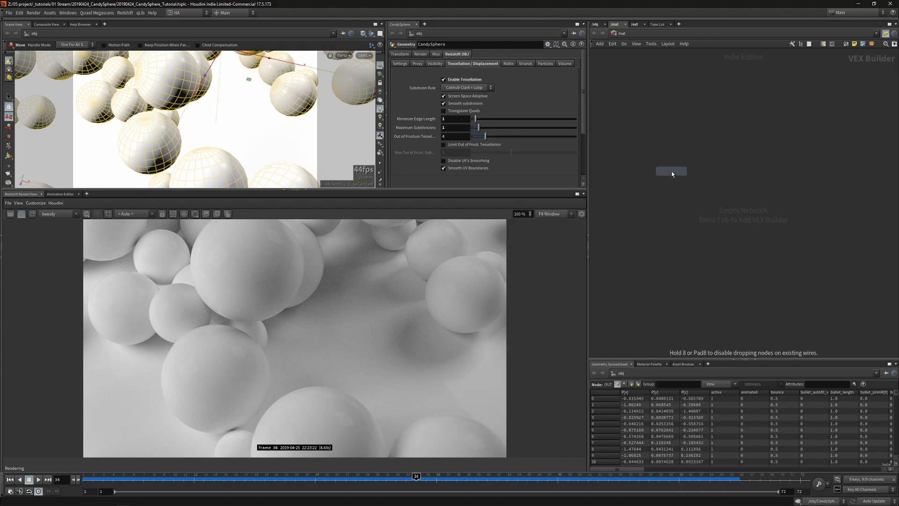
pyautogui.click(727, 177)
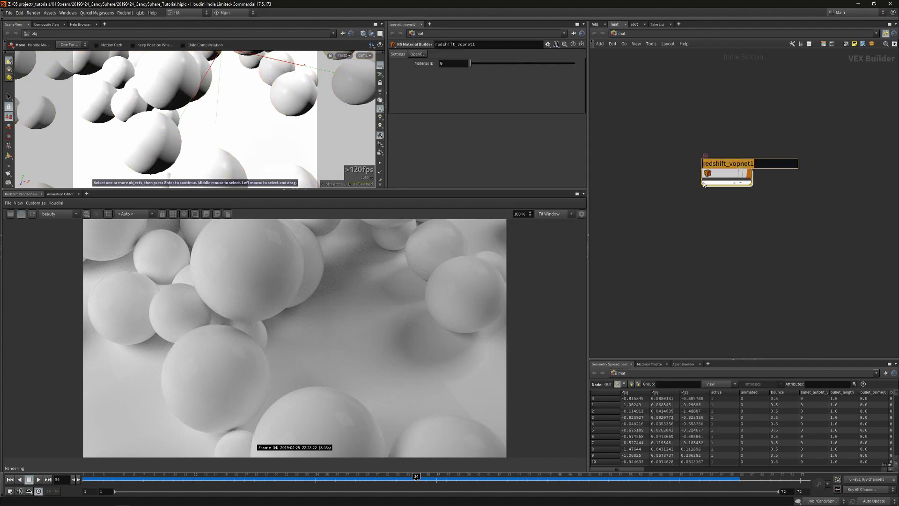
pyautogui.write('Floor')
pyautogui.press('Return')
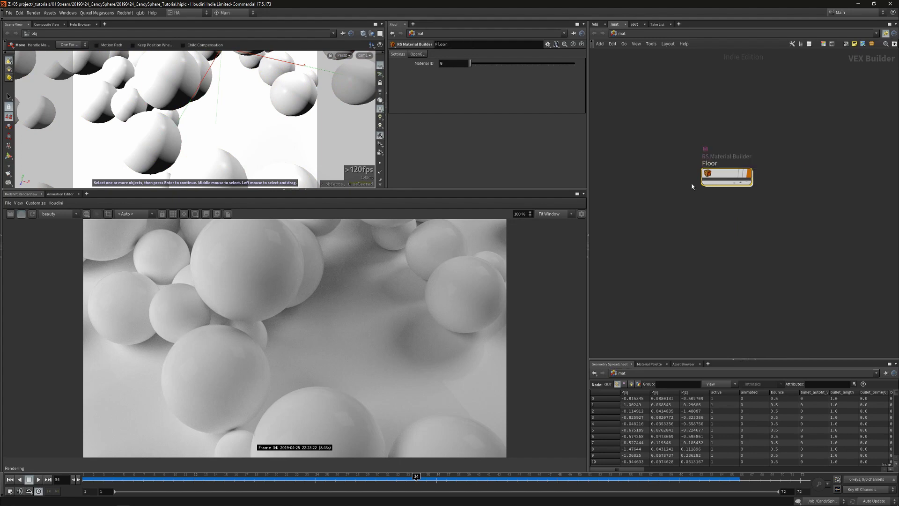
pyautogui.click(619, 35)
# Inside Floor, add an RS Material wired to the output's Surface input, then return to /obj
pyautogui.press('Tab')
pyautogui.write('rs ma')
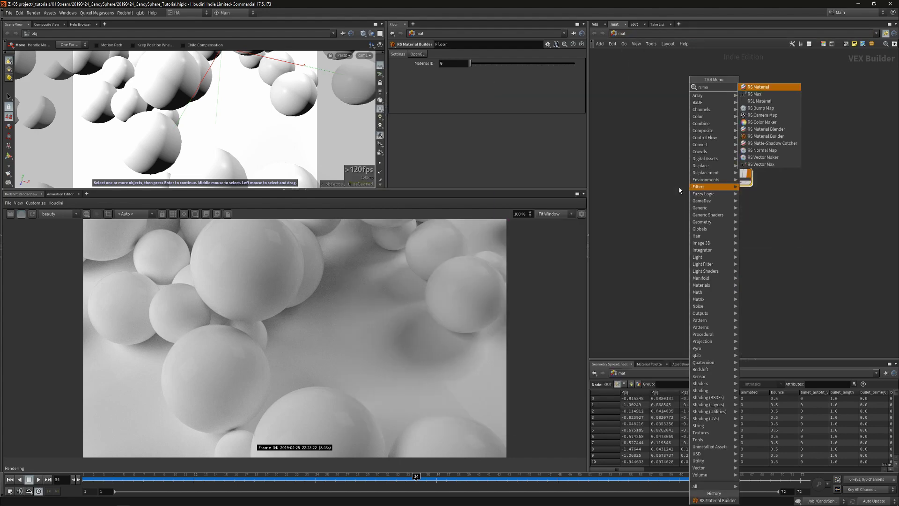
pyautogui.write('ter')
pyautogui.press('Down')
pyautogui.press('Down')
pyautogui.press('Down')
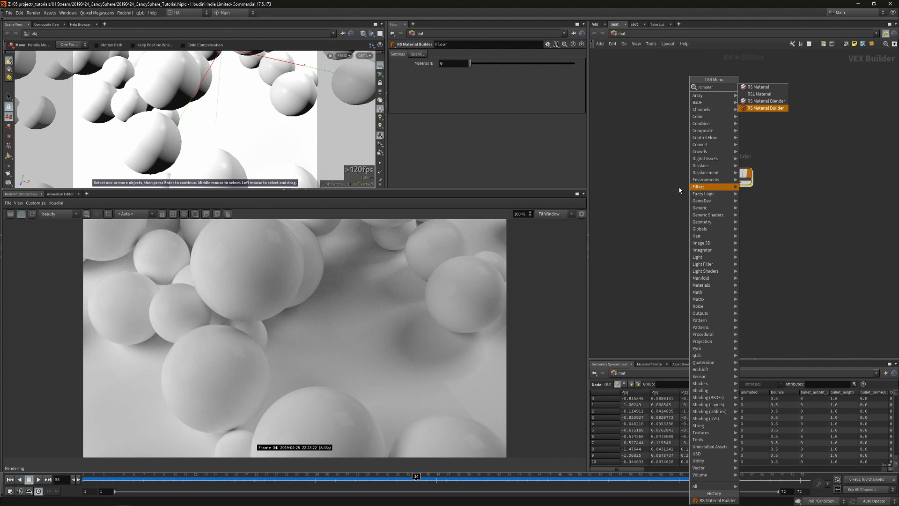
pyautogui.press('Escape')
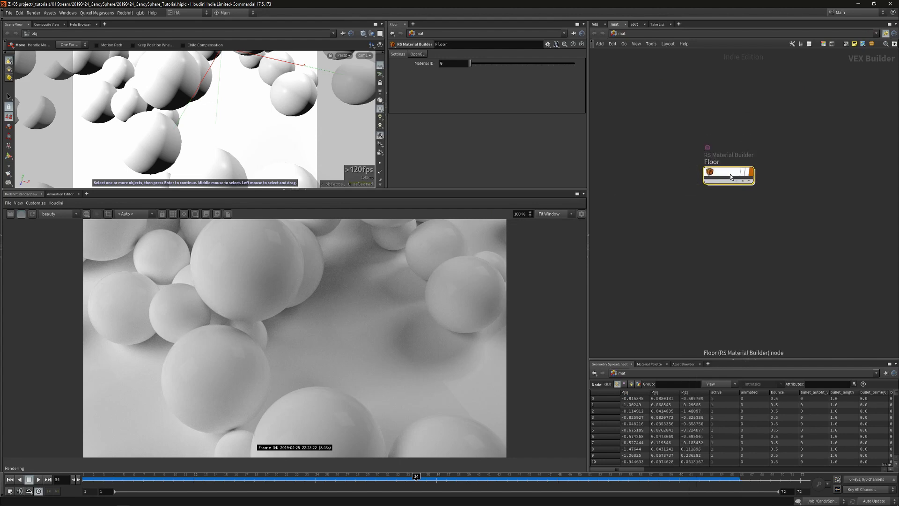
pyautogui.doubleClick(729, 173)
pyautogui.press('Tab')
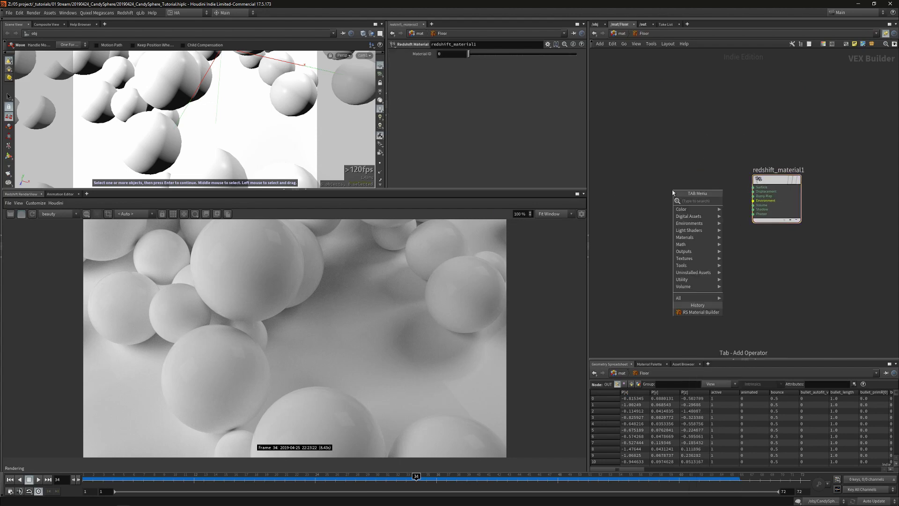
pyautogui.write('tex')
pyautogui.press('Return')
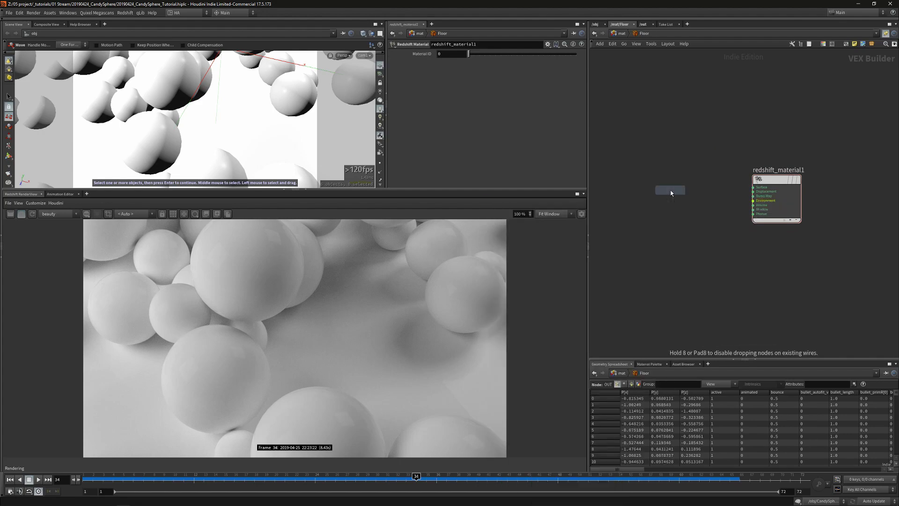
pyautogui.click(671, 190)
pyautogui.moveTo(694, 198); pyautogui.dragTo(753, 186)
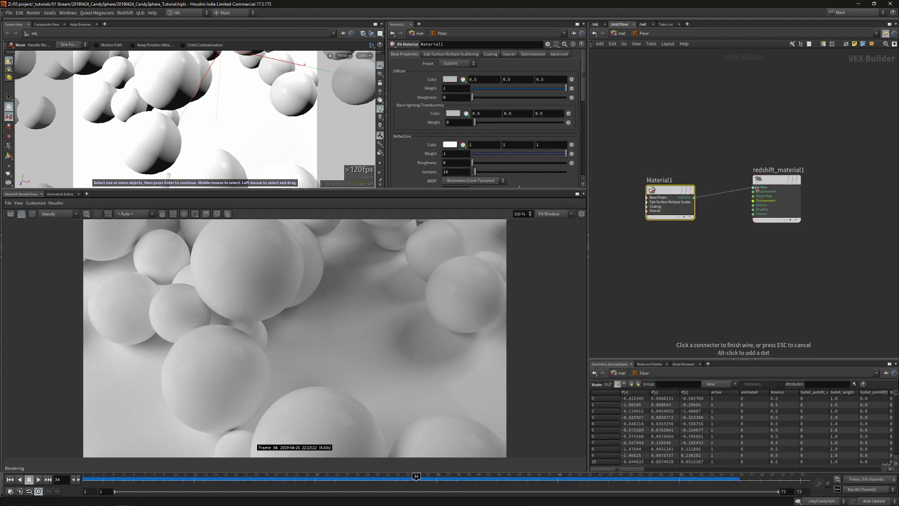
pyautogui.moveTo(673, 193); pyautogui.dragTo(699, 180)
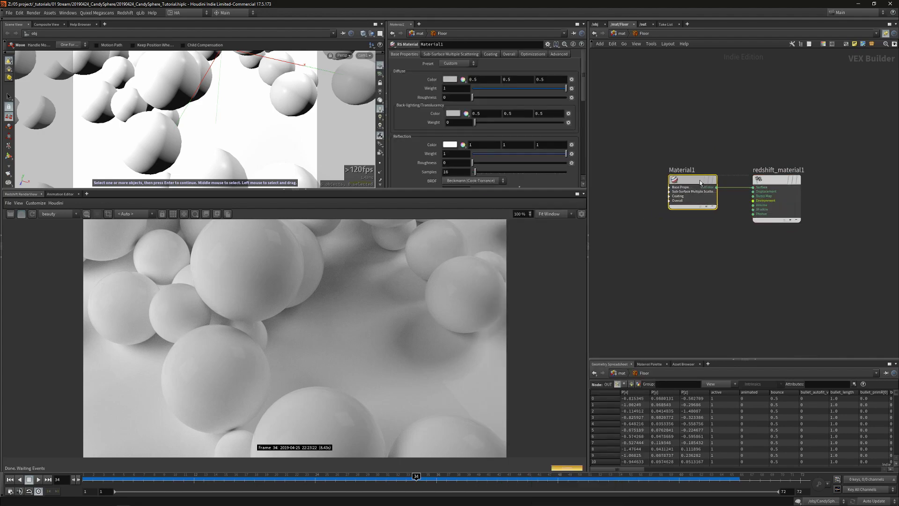
pyautogui.click(596, 24)
# Assign the /mat/Floor material to the Floor object
pyautogui.click(711, 203)
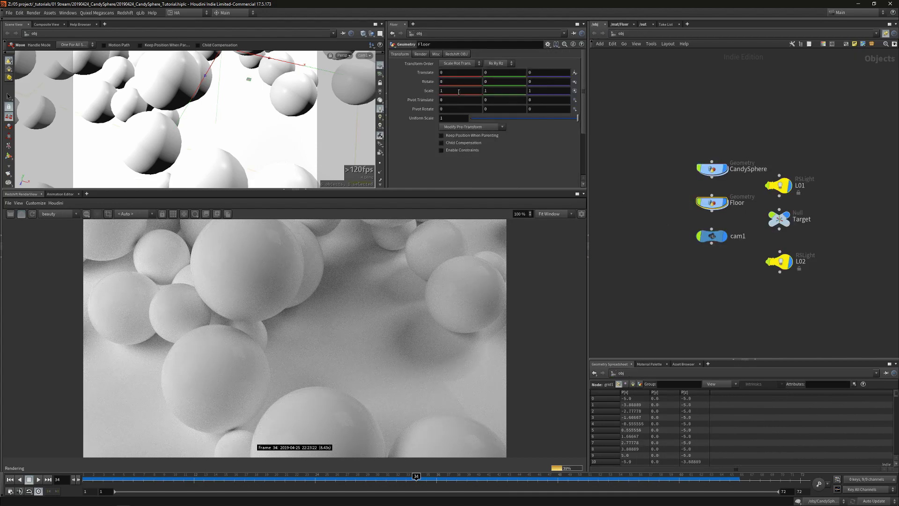
pyautogui.click(575, 63)
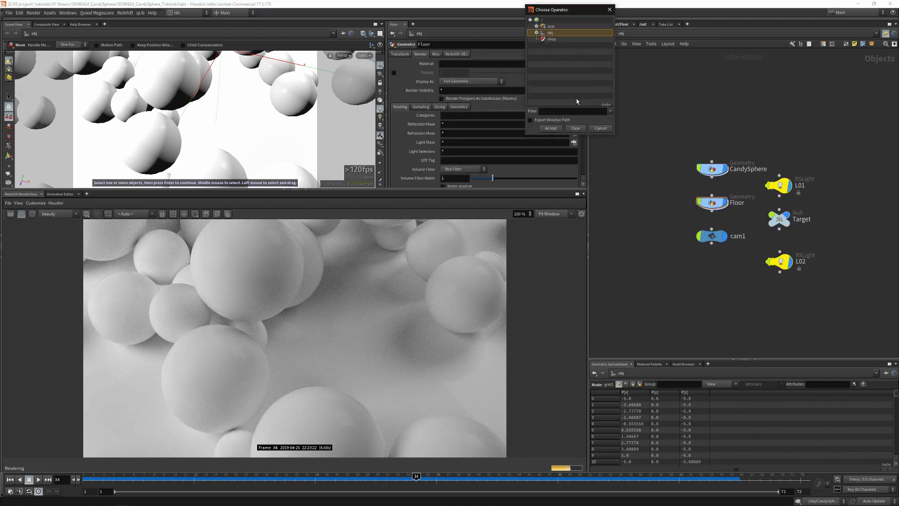
pyautogui.click(537, 26)
pyautogui.click(556, 33)
pyautogui.click(553, 128)
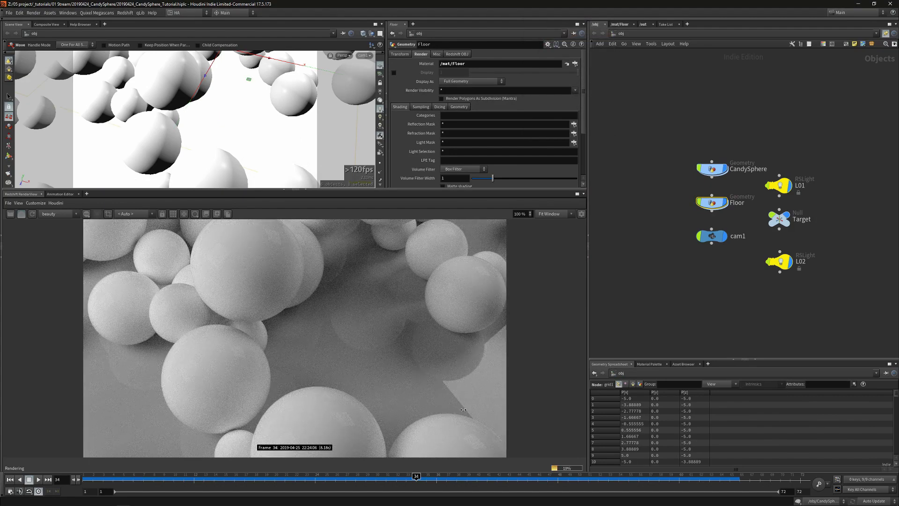
# Give Floor's Material1 a light-blue diffuse, reflection weight 0.05 and roughness 0.25
pyautogui.click(623, 24)
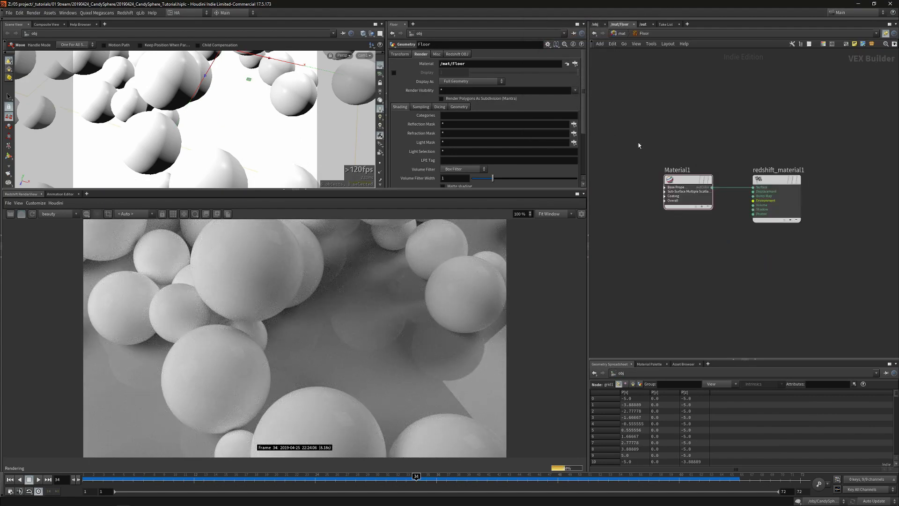
pyautogui.click(463, 80)
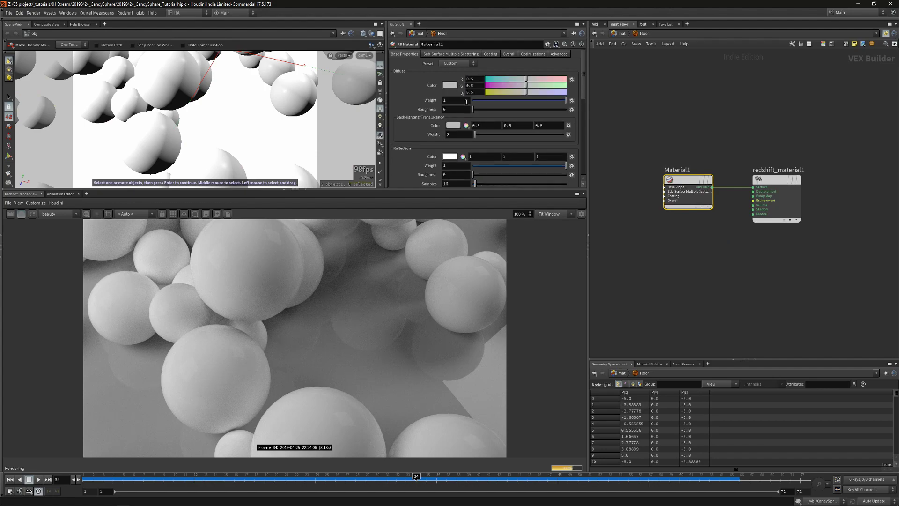
pyautogui.click(533, 77)
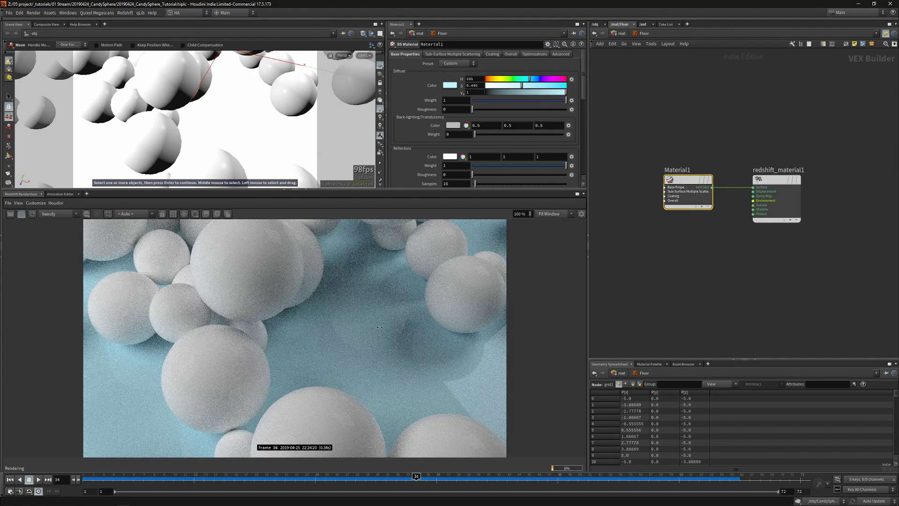
pyautogui.scroll(-3, 545, 102)
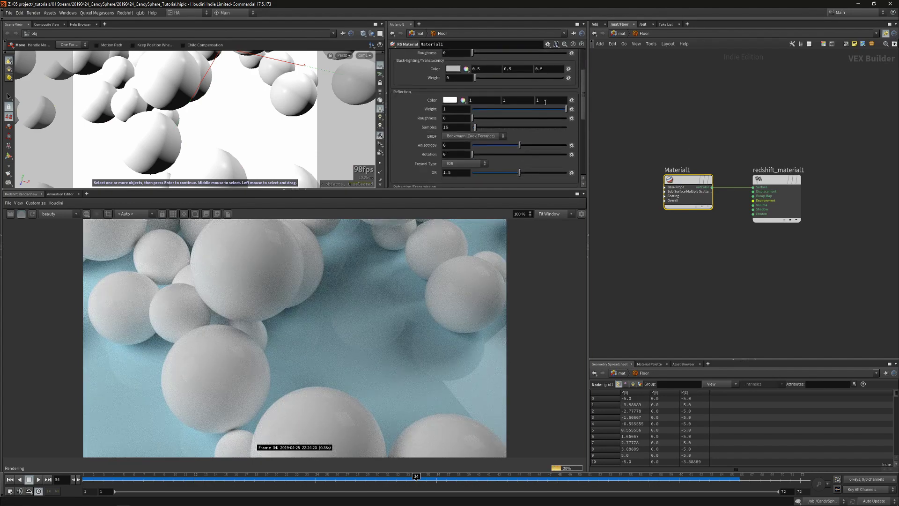
pyautogui.moveTo(497, 112); pyautogui.dragTo(478, 109)
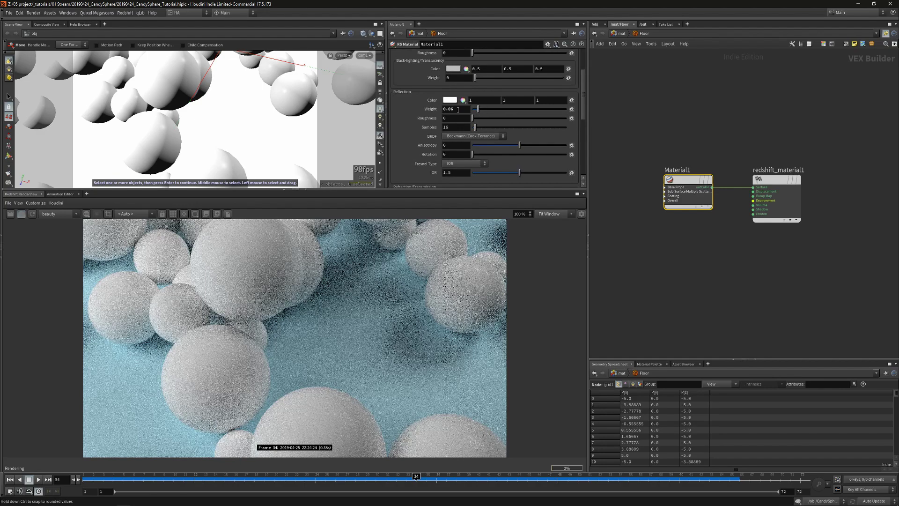
pyautogui.write('5')
pyautogui.press('Return')
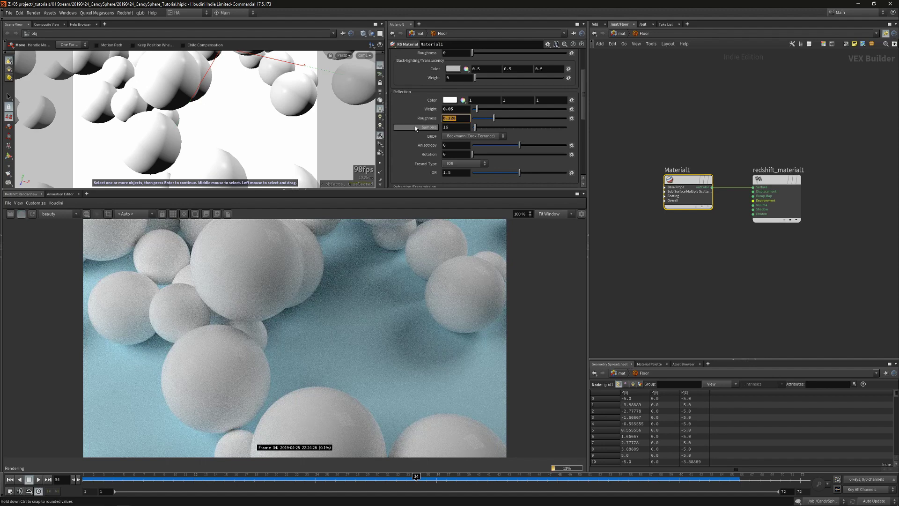
pyautogui.write('.25')
pyautogui.press('Return')
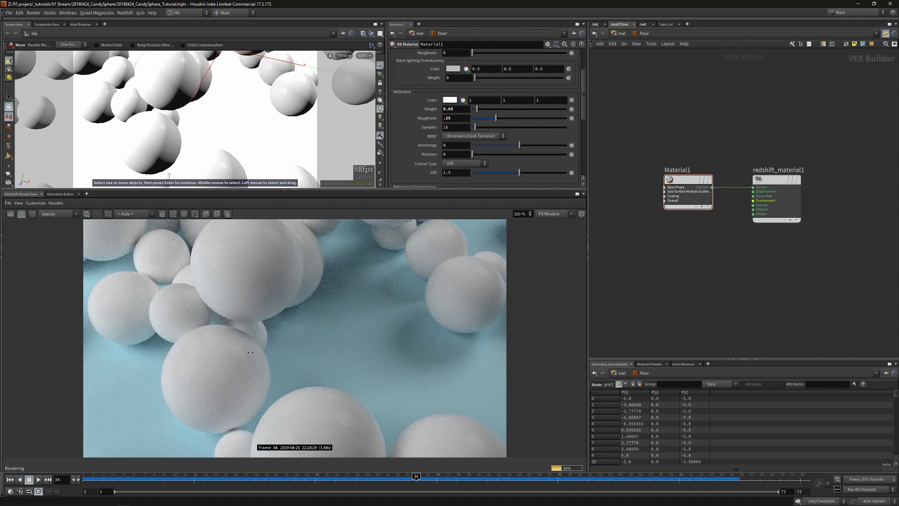
pyautogui.click(621, 34)
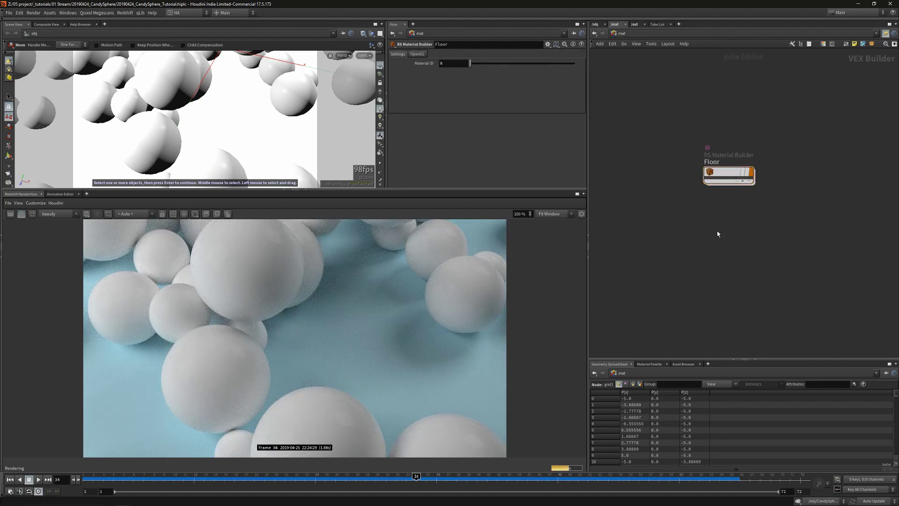
# Add a Candy RS Material Builder with an RS Material wired to its Surface input
pyautogui.press('Tab')
pyautogui.write('rs materi')
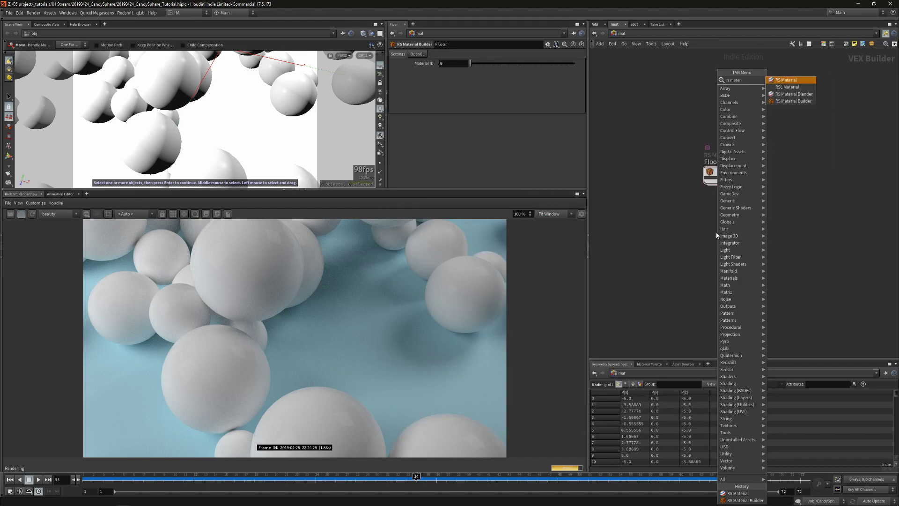
pyautogui.press('Down')
pyautogui.press('Return')
pyautogui.click(717, 231)
pyautogui.doubleClick(717, 231)
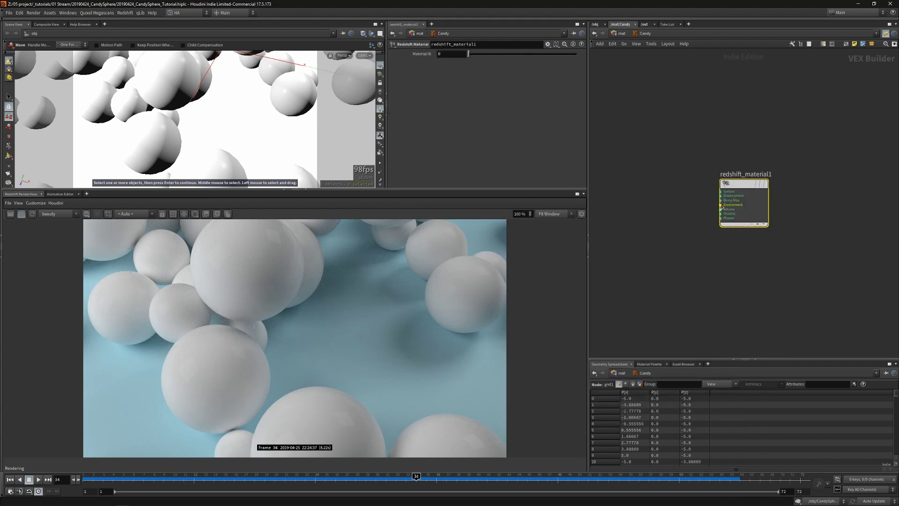
pyautogui.press('Tab')
pyautogui.write('rs mat')
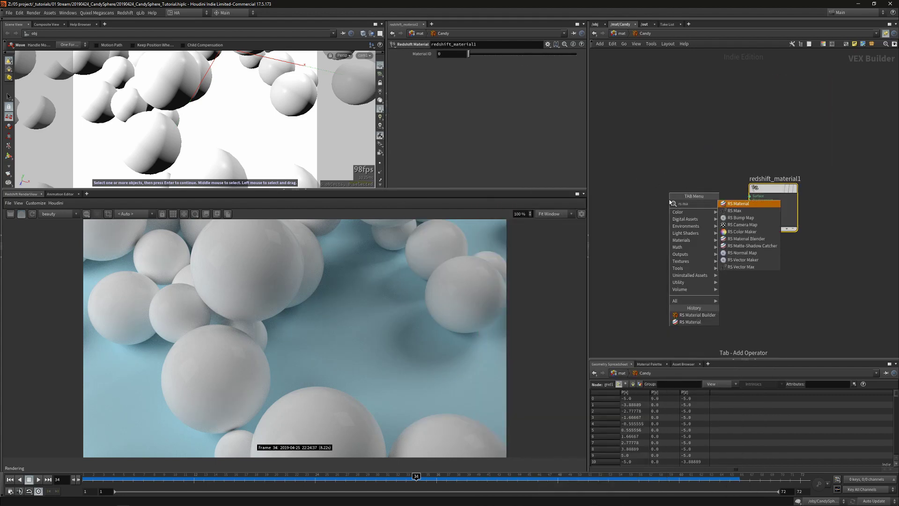
pyautogui.press('Return')
pyautogui.click(671, 200)
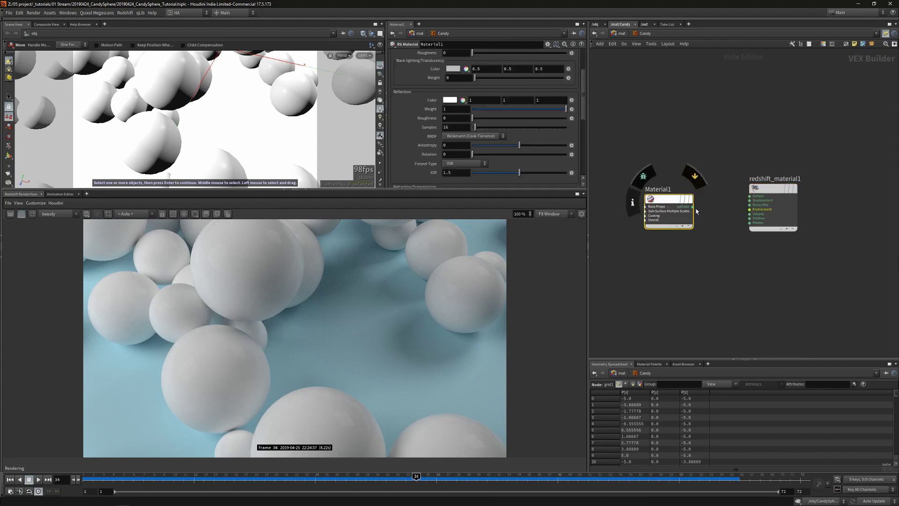
pyautogui.moveTo(693, 206); pyautogui.dragTo(749, 195)
pyautogui.moveTo(672, 203); pyautogui.dragTo(731, 175)
# Set CandySphere's material to /mat/Candy
pyautogui.click(596, 24)
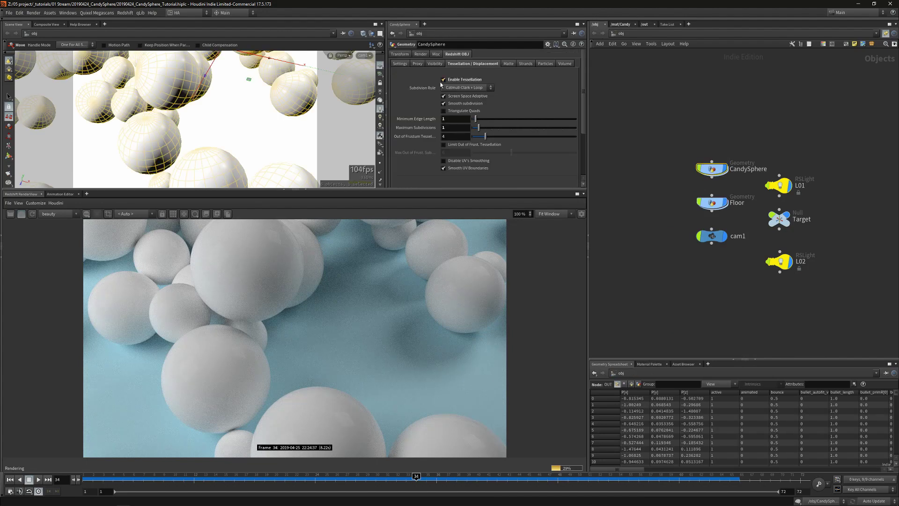
pyautogui.click(421, 54)
pyautogui.click(574, 142)
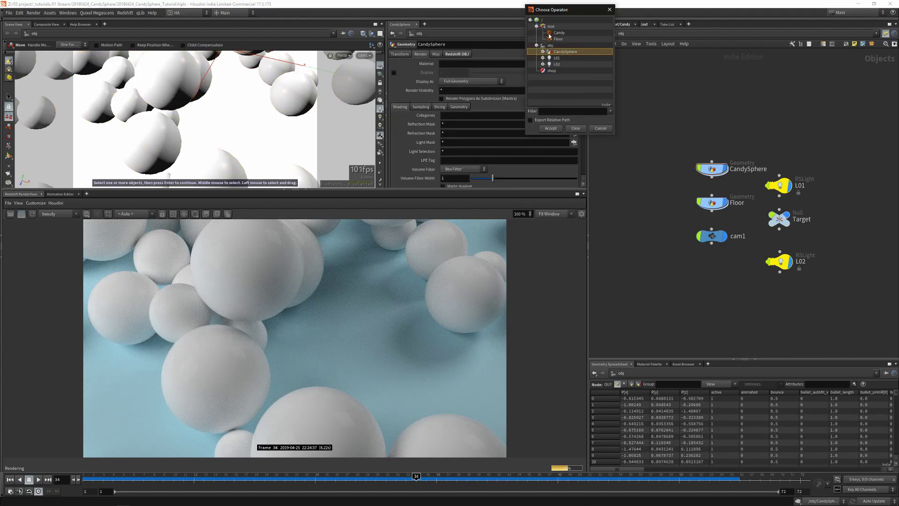
pyautogui.click(563, 33)
pyautogui.click(551, 128)
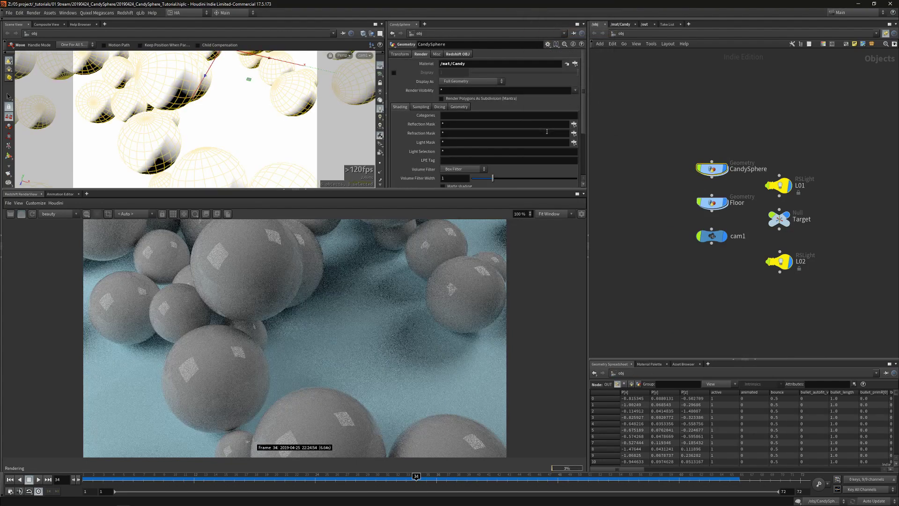
# Make Candy's diffuse colour orange and raise reflection roughness to 0.296
pyautogui.click(622, 24)
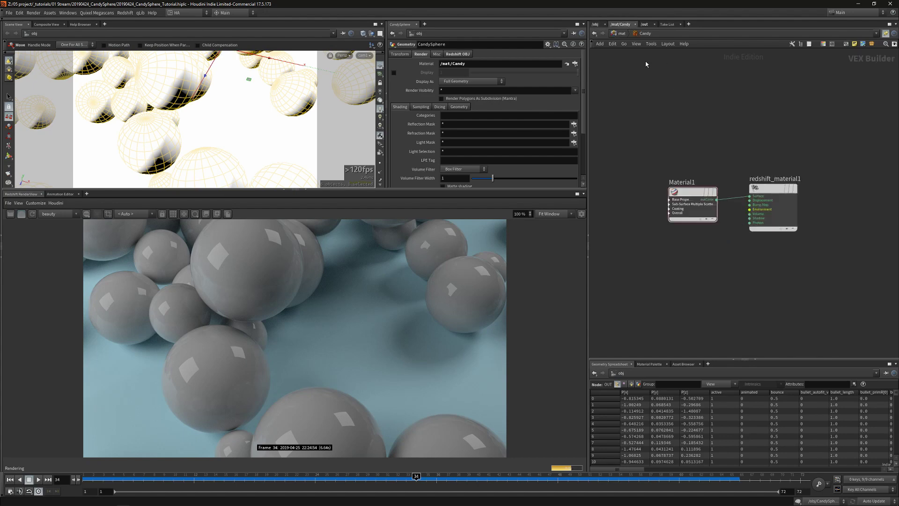
pyautogui.moveTo(647, 167); pyautogui.dragTo(719, 248)
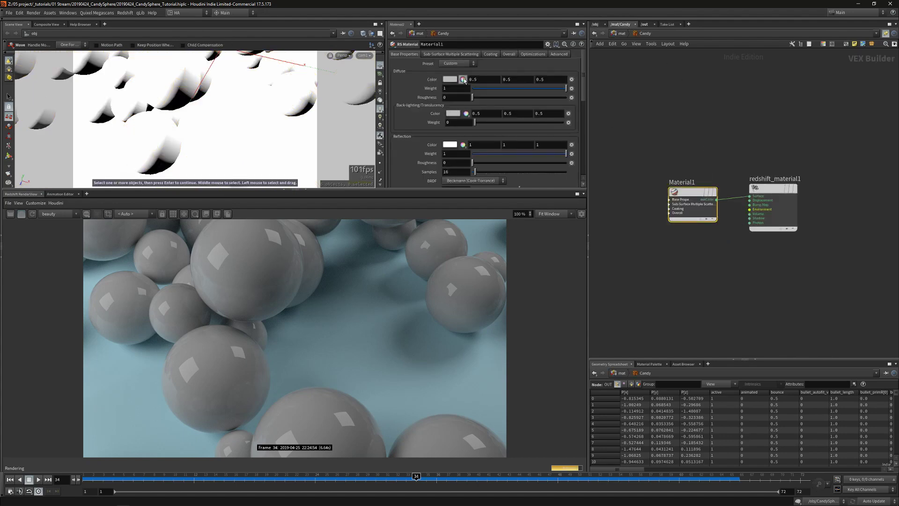
pyautogui.click(463, 79)
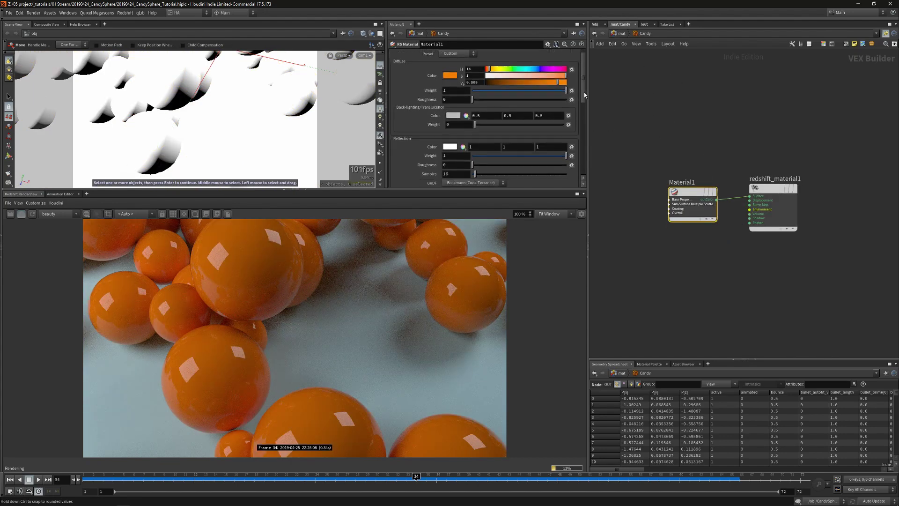
pyautogui.scroll(-3, 581, 89)
pyautogui.moveTo(472, 125); pyautogui.dragTo(500, 125)
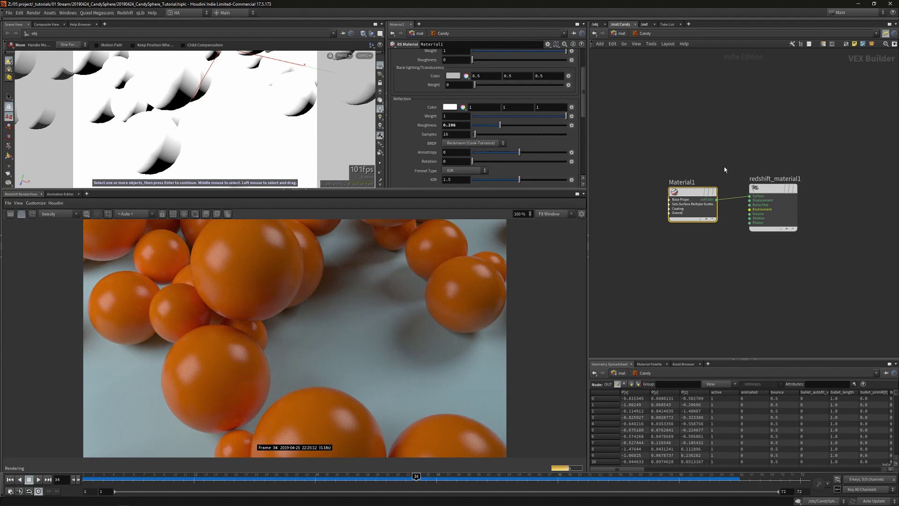
# Shift both Candy material nodes to the right and tidy the network view
pyautogui.moveTo(800, 276); pyautogui.dragTo(667, 158)
pyautogui.moveTo(674, 192); pyautogui.dragTo(728, 195)
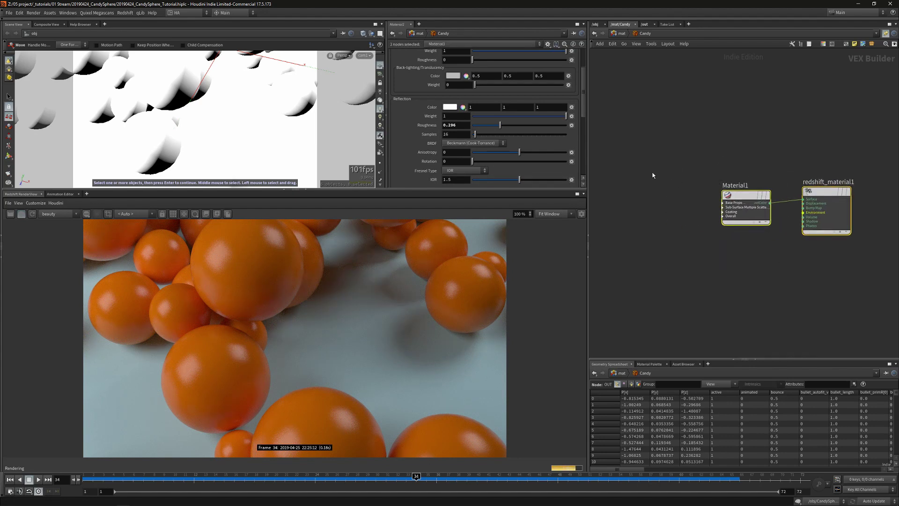
pyautogui.scroll(-2, 656, 157)
pyautogui.moveTo(657, 191); pyautogui.dragTo(669, 195, button='middle')
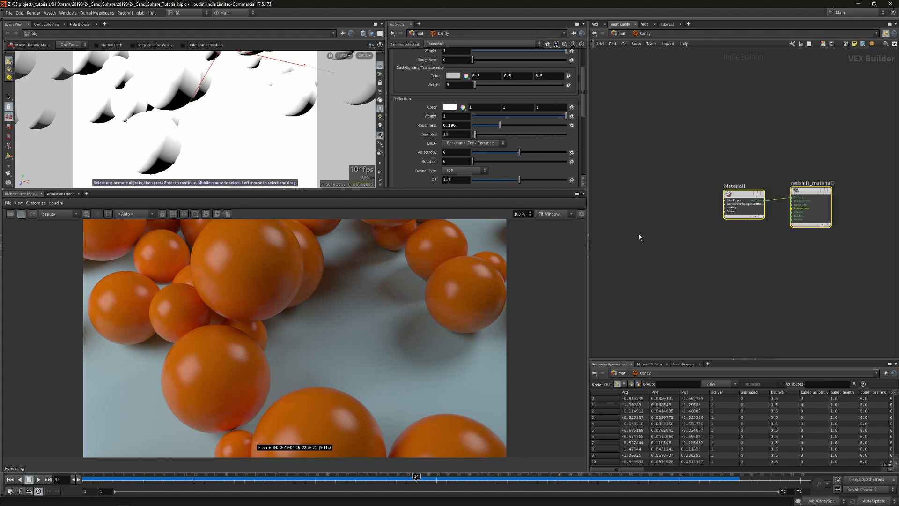
pyautogui.moveTo(639, 237); pyautogui.dragTo(685, 249, button='middle')
pyautogui.click(660, 182)
# Set the display flag on the OUT node in CandySphere
pyautogui.rightClick(660, 183)
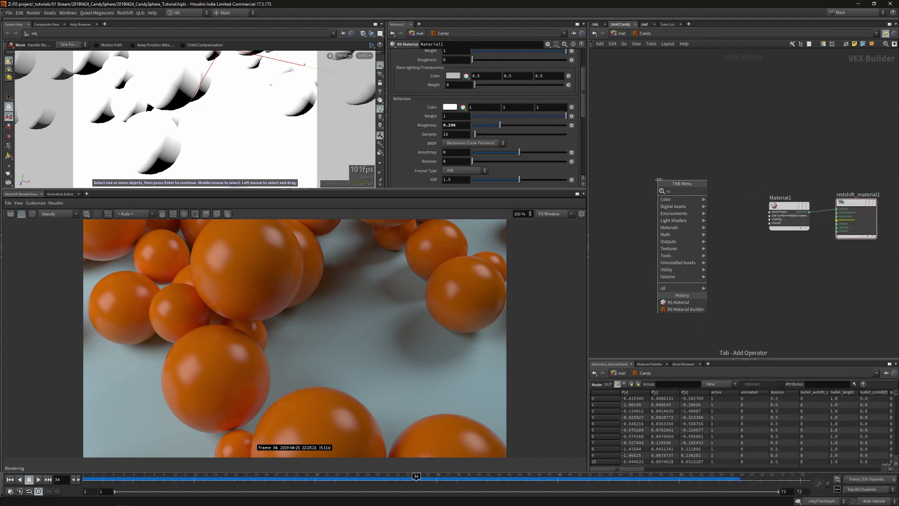
pyautogui.click(718, 188)
pyautogui.click(753, 299)
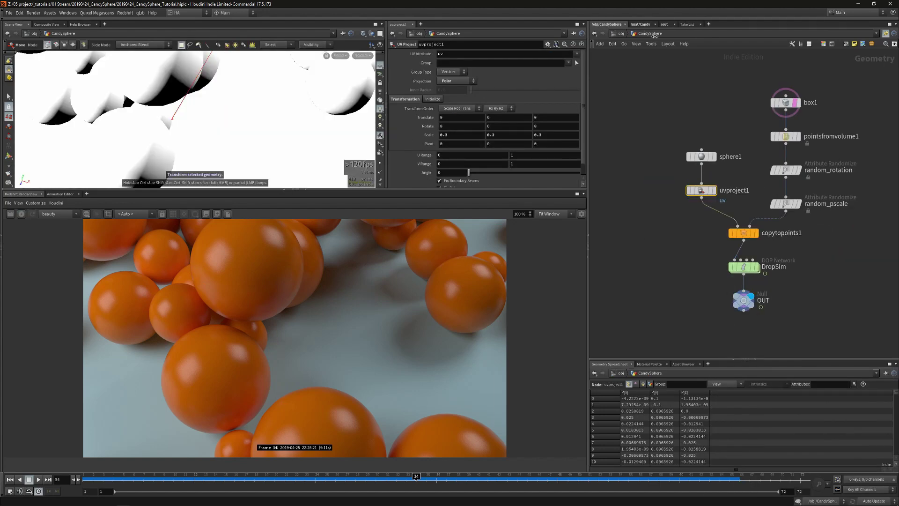
# Wire RSRamp1's outColor into Material1's diffuse_color input in /mat/Candy
pyautogui.click(640, 25)
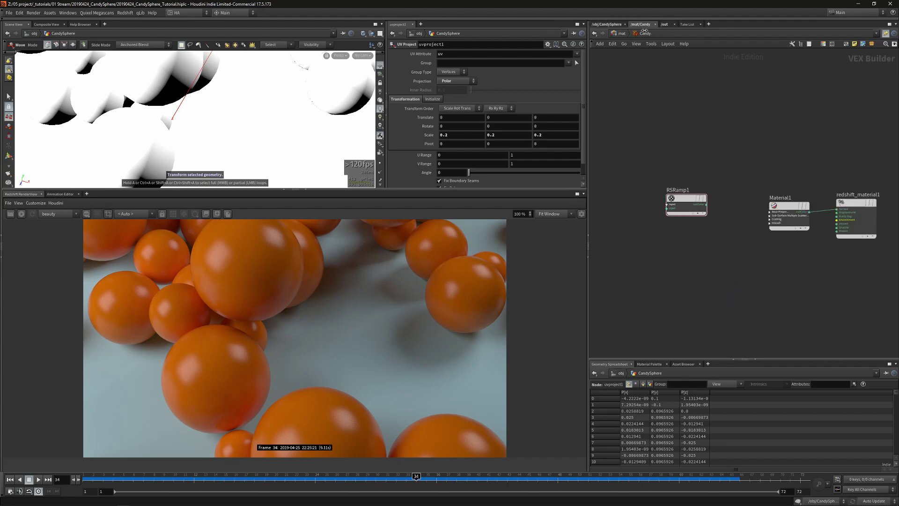
pyautogui.moveTo(697, 183); pyautogui.dragTo(671, 175, button='middle')
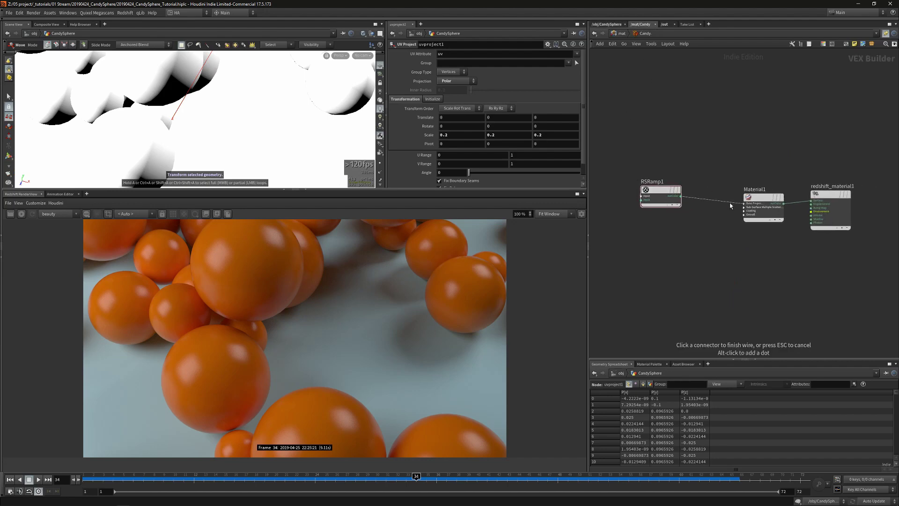
pyautogui.moveTo(681, 196); pyautogui.dragTo(734, 204)
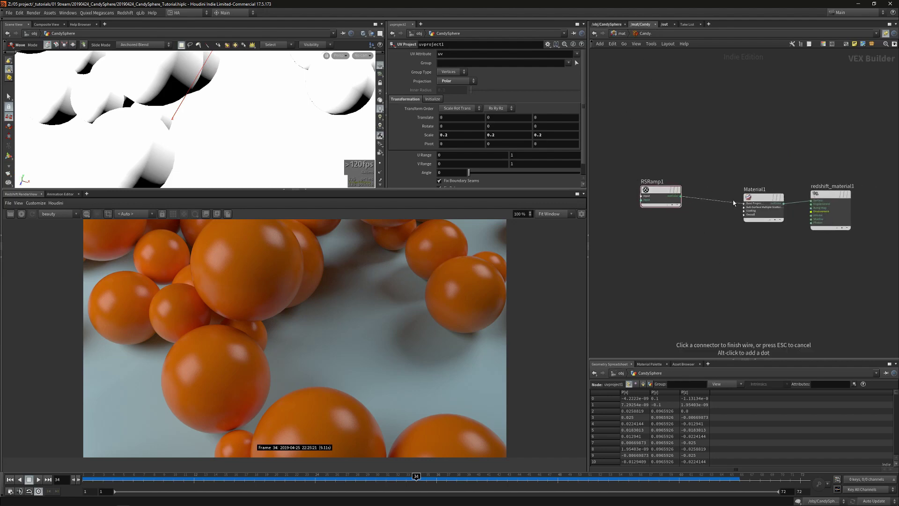
pyautogui.click(743, 204)
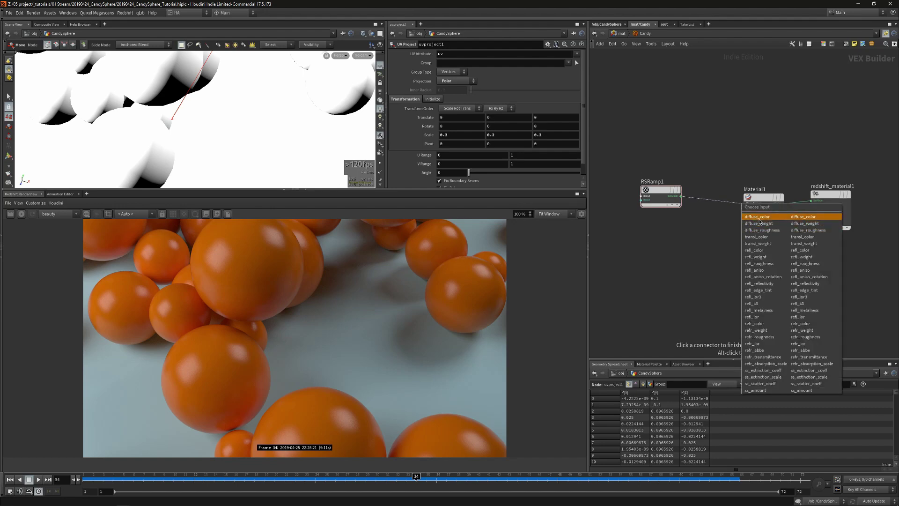
pyautogui.click(763, 239)
pyautogui.moveTo(658, 199); pyautogui.dragTo(692, 206)
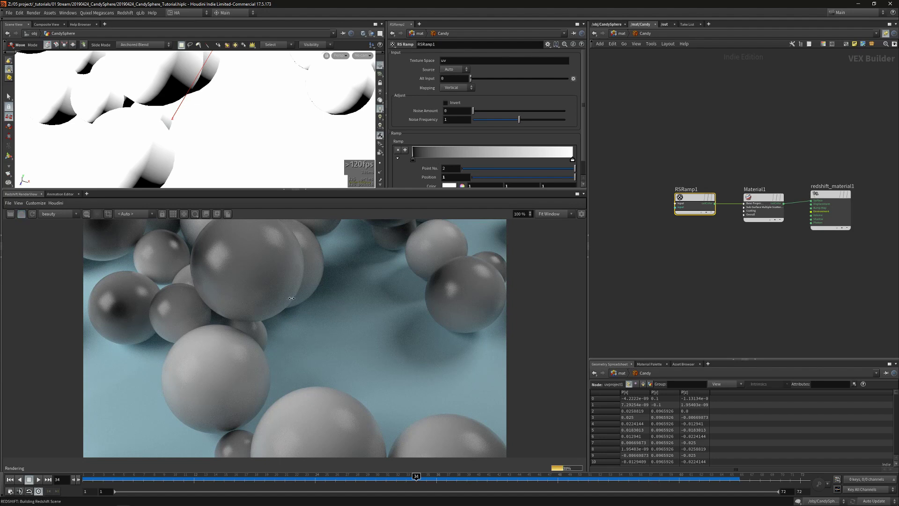
# Set RSRamp1 to Constant interpolation and move its white end key to the middle
pyautogui.scroll(-1, 583, 133)
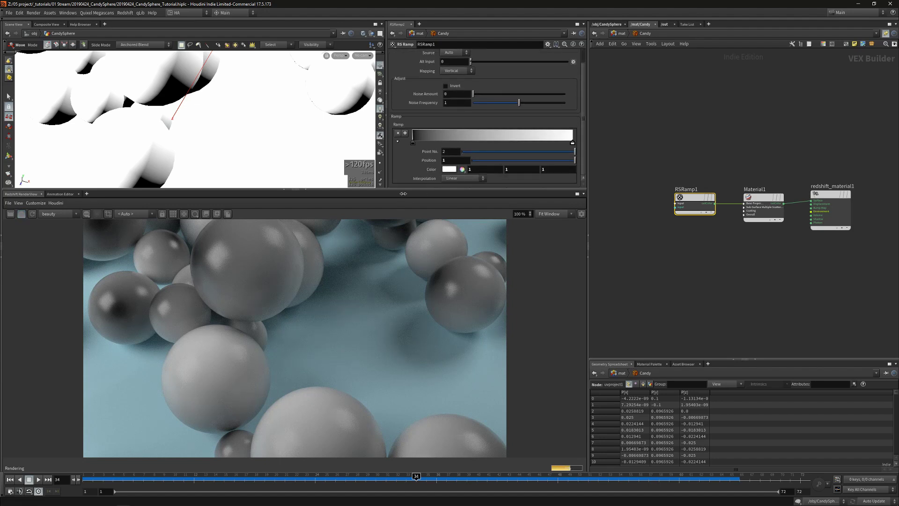
pyautogui.click(455, 177)
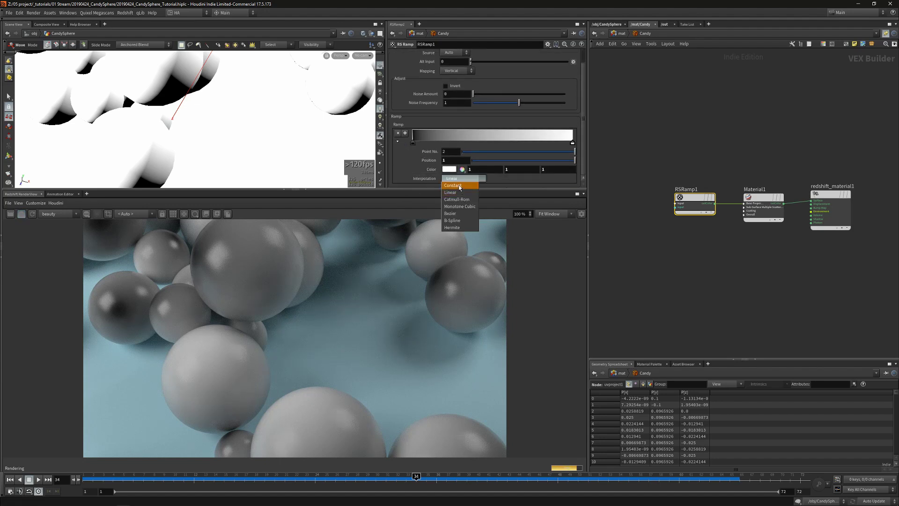
pyautogui.click(413, 143)
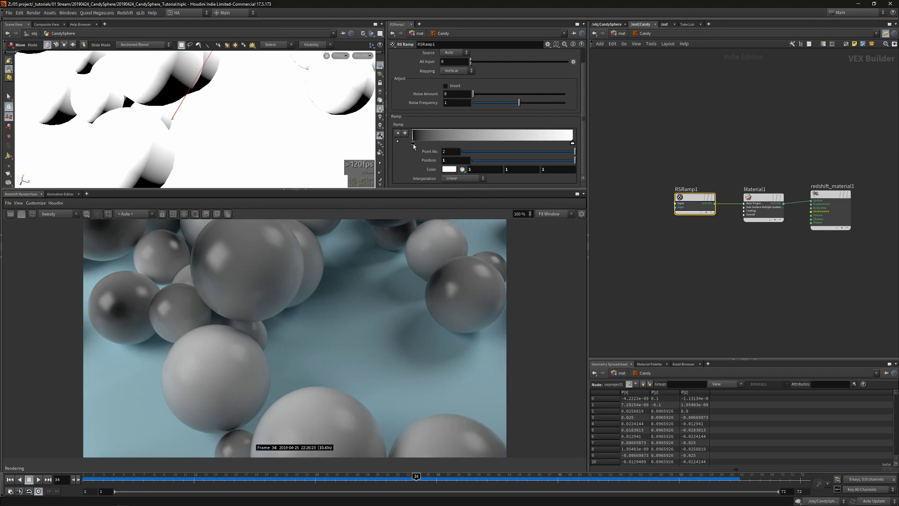
pyautogui.click(573, 142)
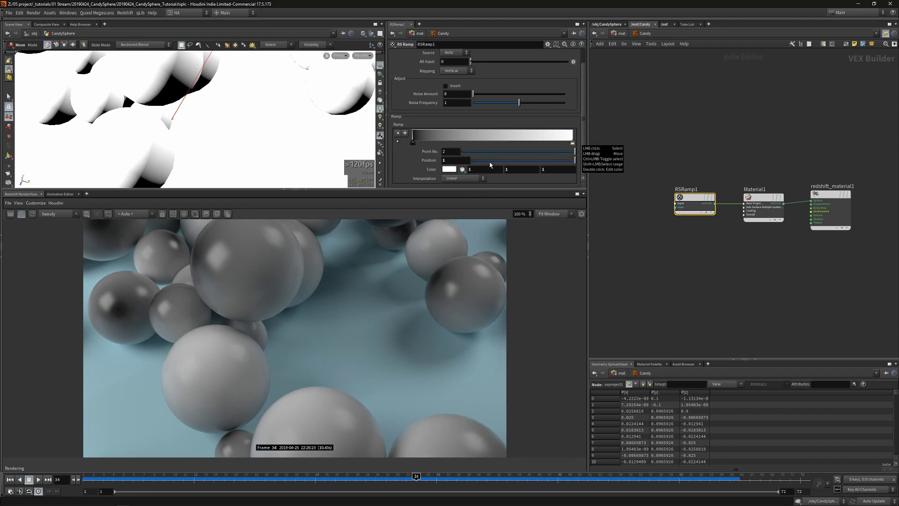
pyautogui.click(456, 178)
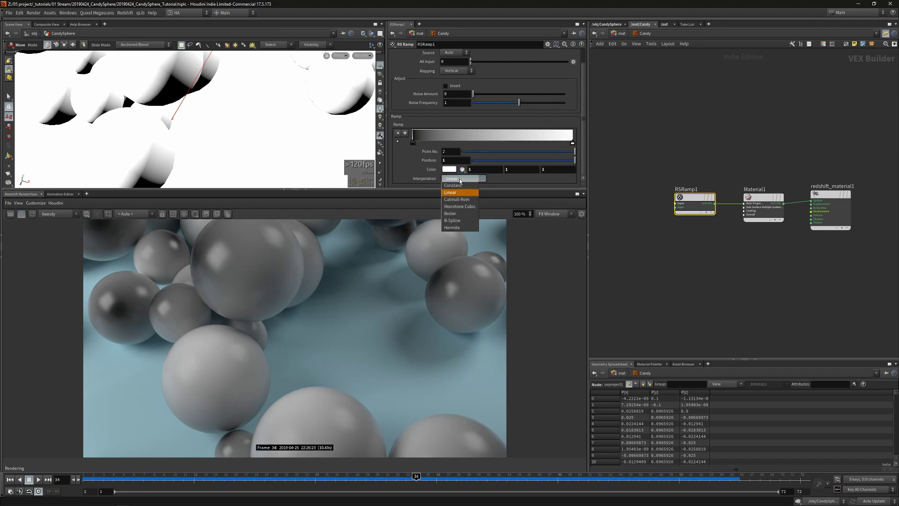
pyautogui.click(459, 184)
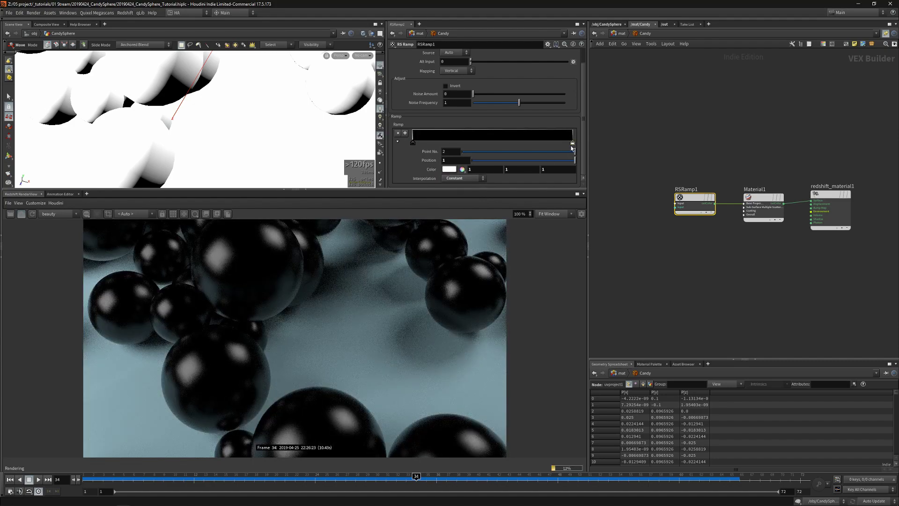
pyautogui.moveTo(571, 147); pyautogui.dragTo(491, 147)
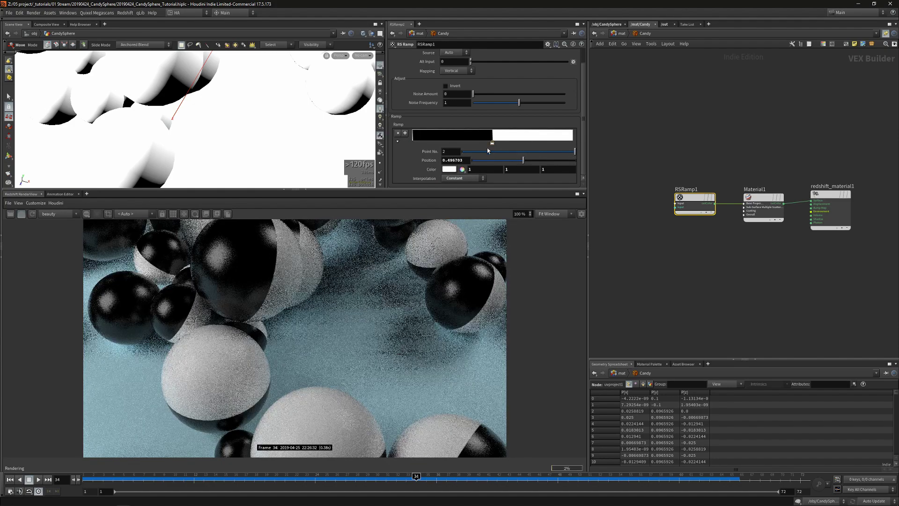
# Colour the left ramp key orange and add extra orange and white keys for stripes
pyautogui.click(412, 142)
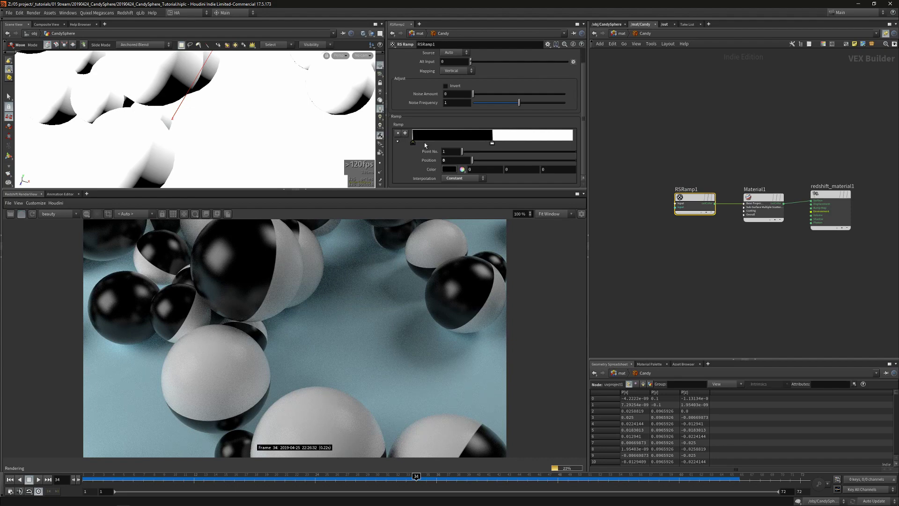
pyautogui.click(462, 169)
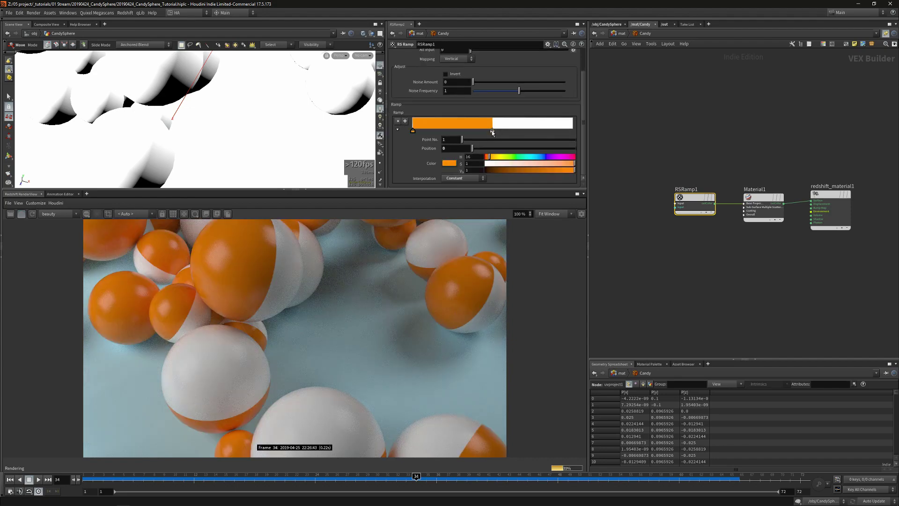
pyautogui.moveTo(492, 132); pyautogui.dragTo(451, 132)
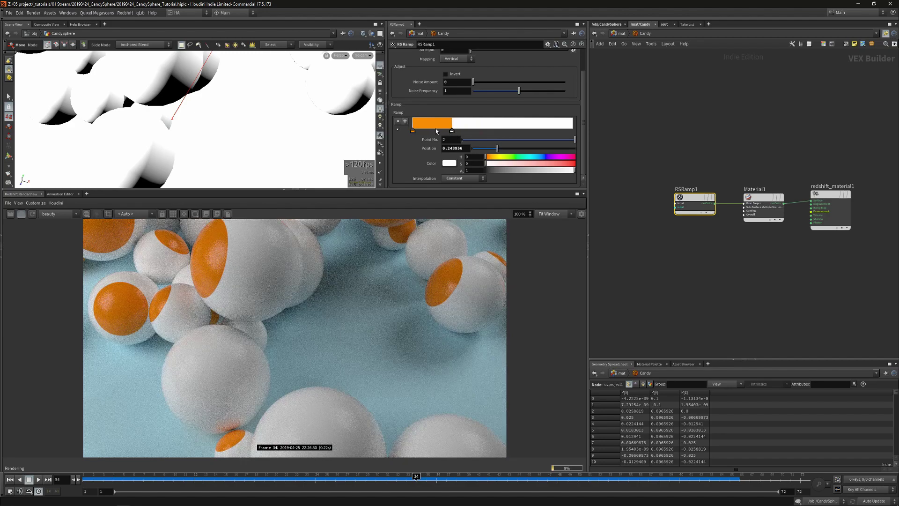
pyautogui.click(494, 138)
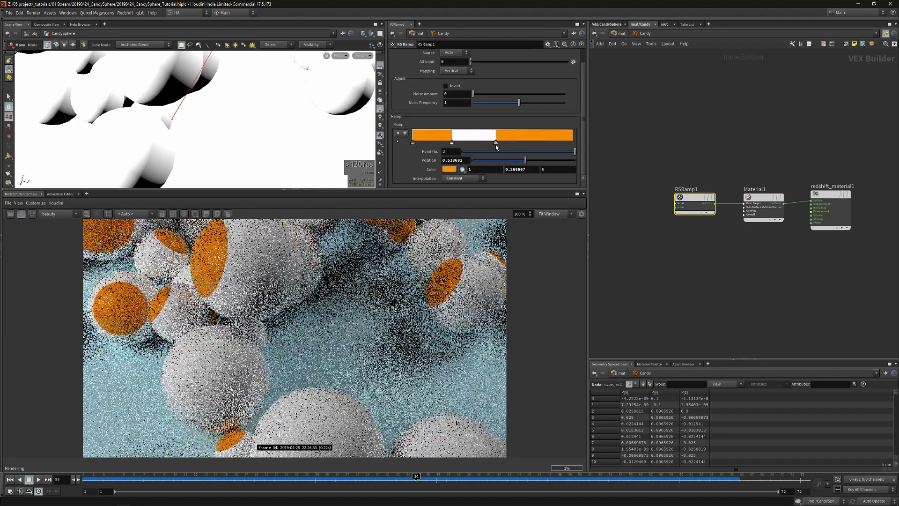
pyautogui.click(423, 139)
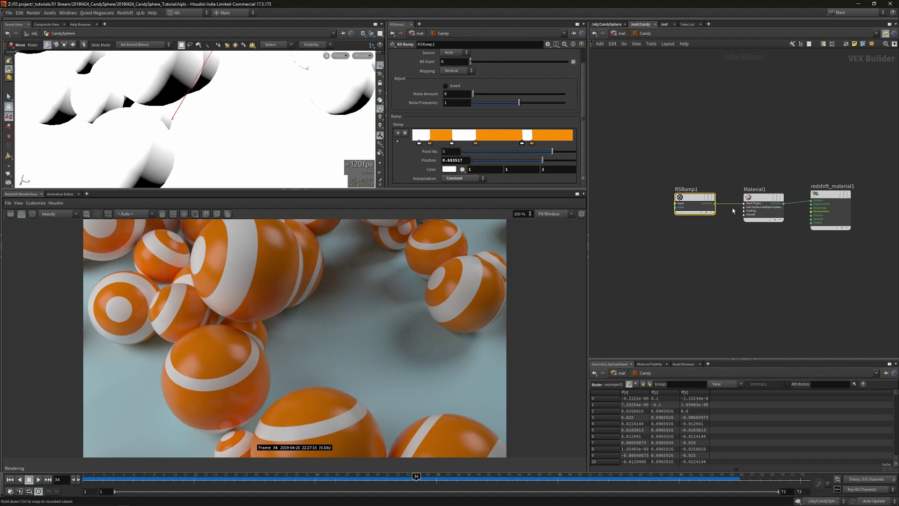
pyautogui.moveTo(693, 156); pyautogui.dragTo(723, 176, button='middle')
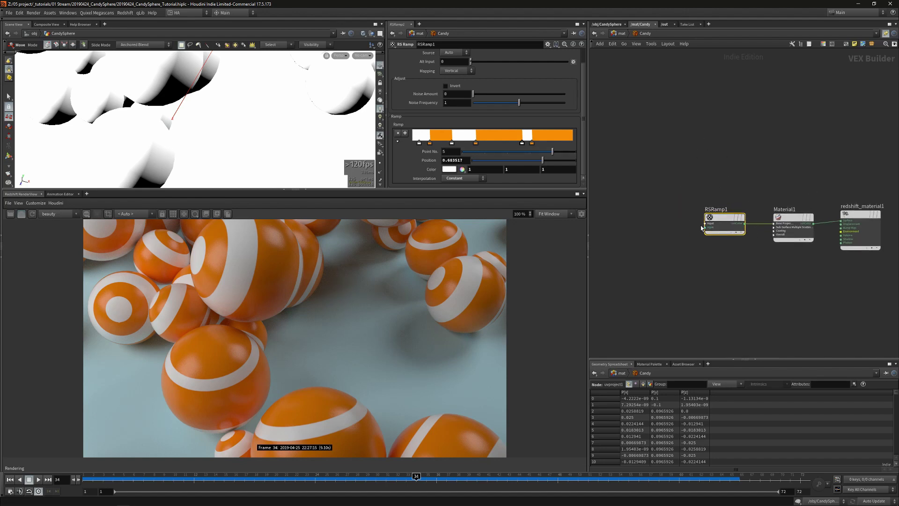
# Move RSRamp1 further left in the Candy network and select it
pyautogui.moveTo(730, 221); pyautogui.dragTo(654, 221)
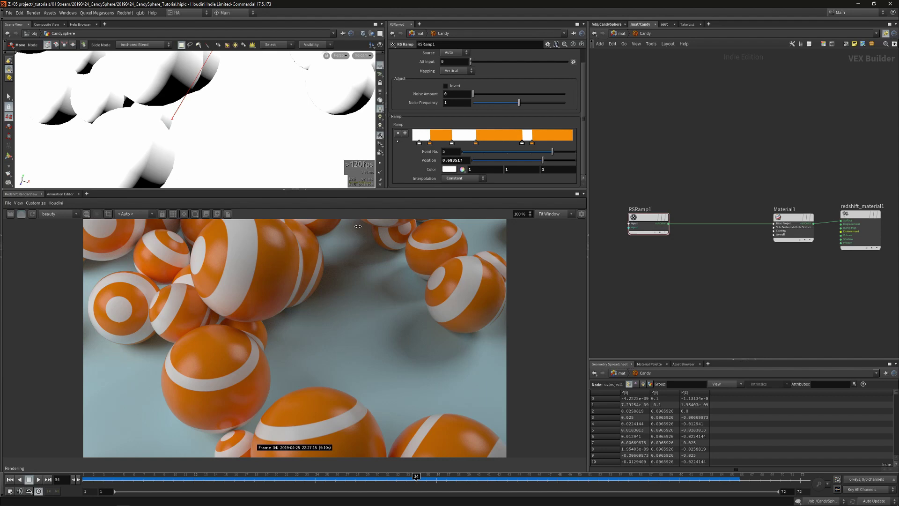
pyautogui.click(648, 223)
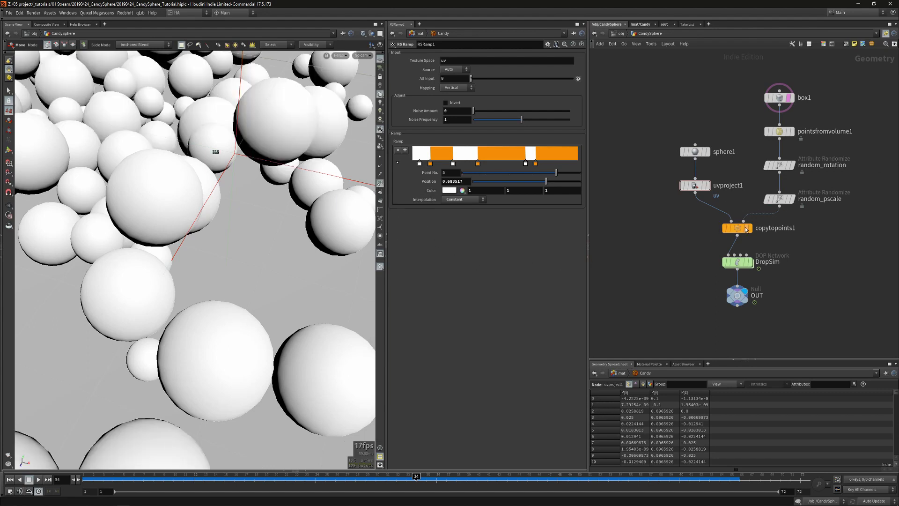
# Display copytopoints1, then place an RS Integer User Data node in the Candy material network
pyautogui.click(750, 228)
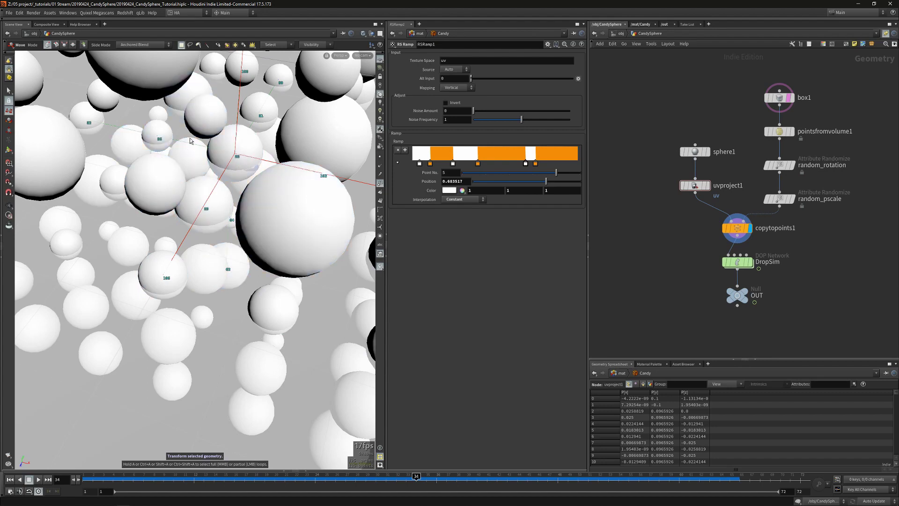
pyautogui.hotkey('ctrl', 'a')
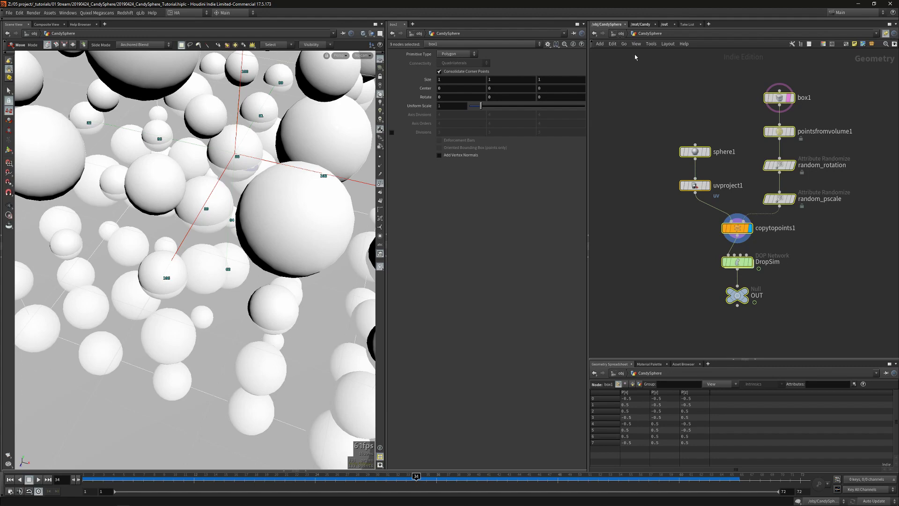
pyautogui.click(642, 24)
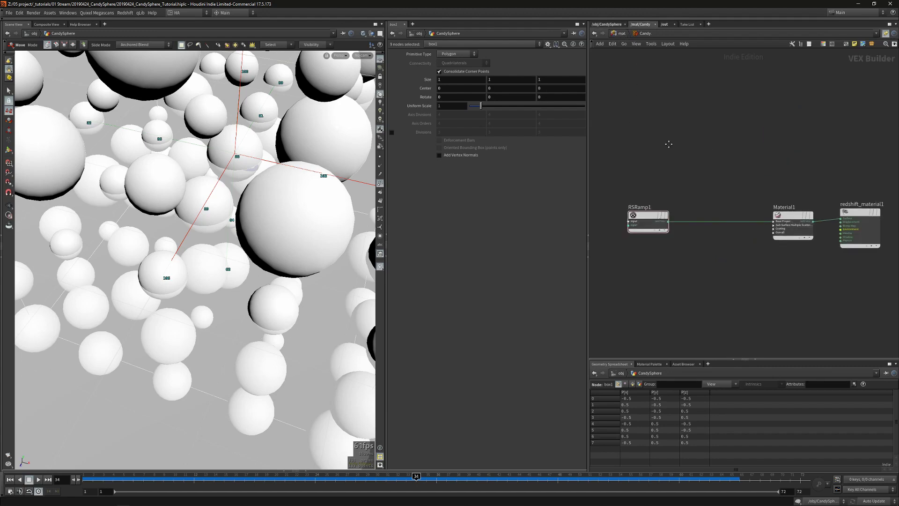
pyautogui.press('Tab')
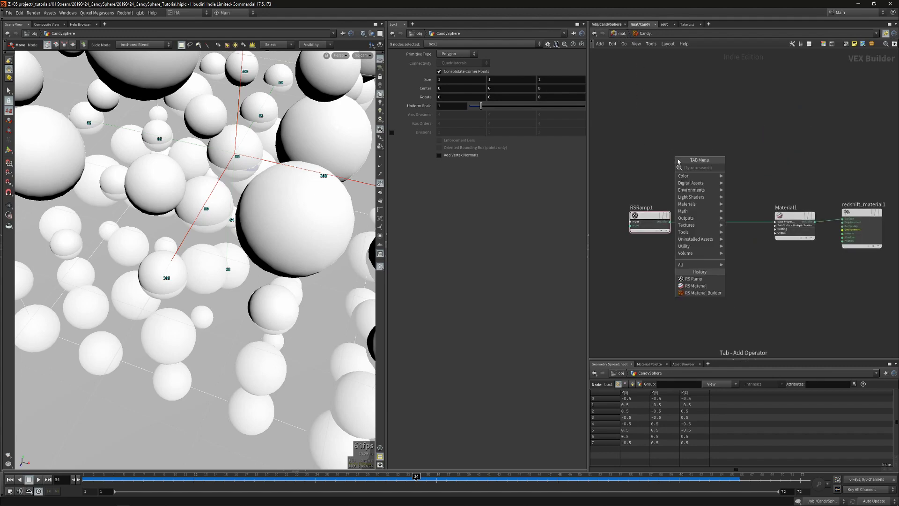
pyautogui.write('u')
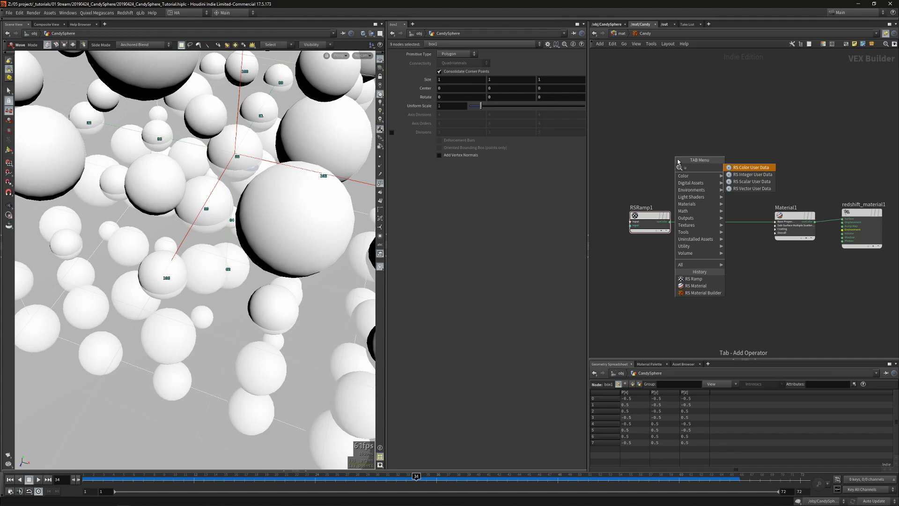
pyautogui.click(747, 174)
pyautogui.click(673, 167)
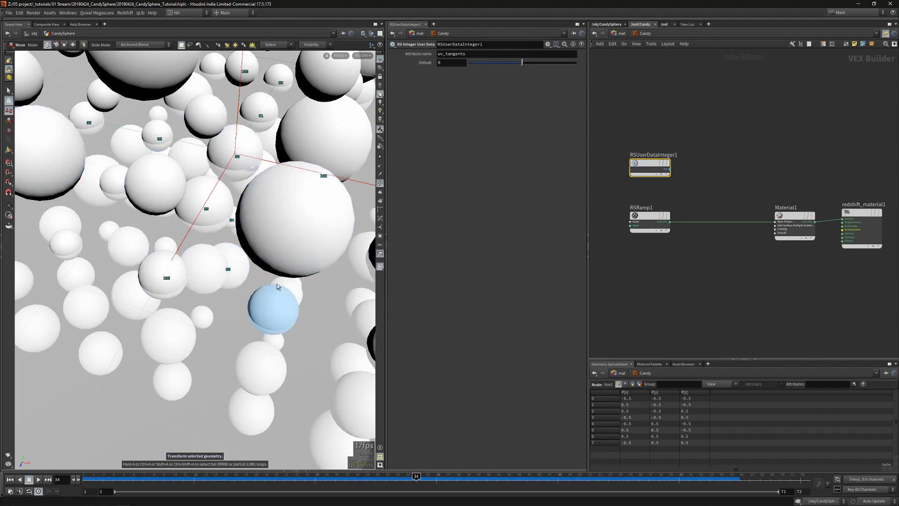
# Add an RS Shader Switch node (RSShaderSwitch1) beside the user-data node in the Candy network
pyautogui.moveTo(702, 170); pyautogui.dragTo(689, 177, button='middle')
pyautogui.press('Tab')
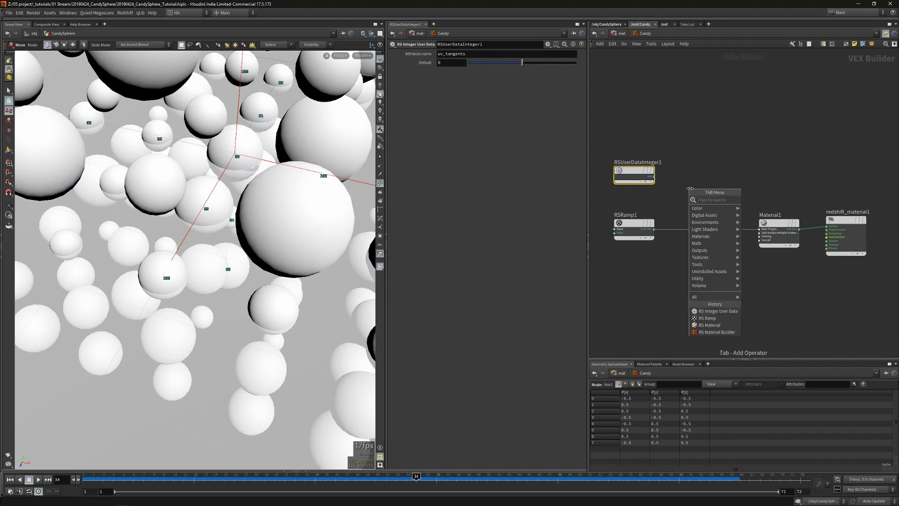
pyautogui.write('switch')
pyautogui.press('Return')
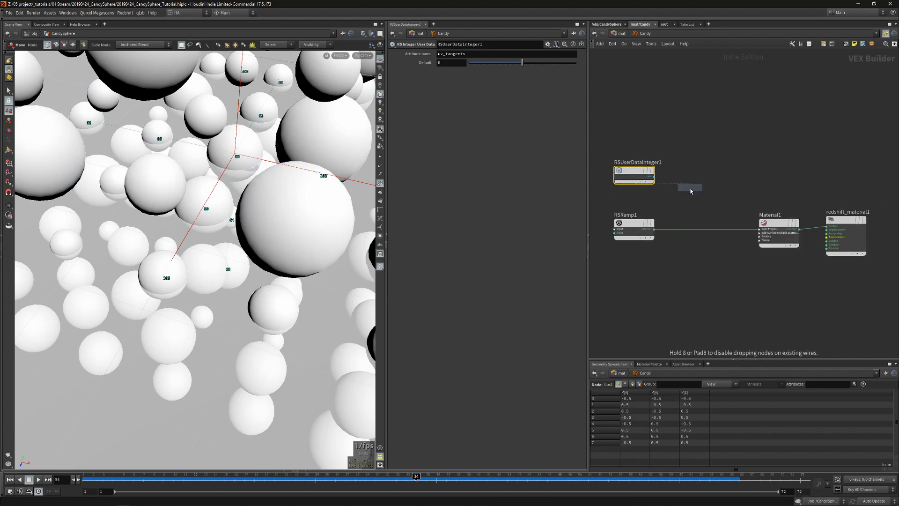
pyautogui.click(692, 170)
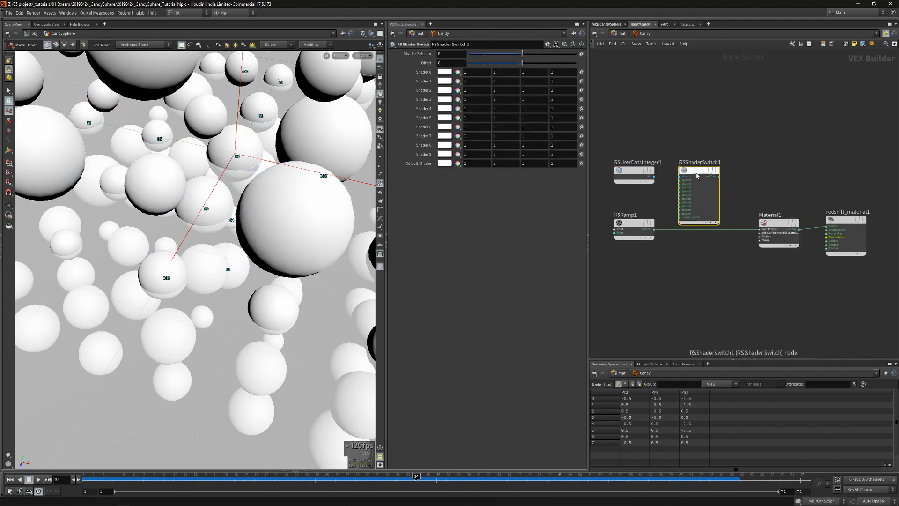
# Wire RSUserDataInteger1's output into RSShaderSwitch1's selector input
pyautogui.click(636, 171)
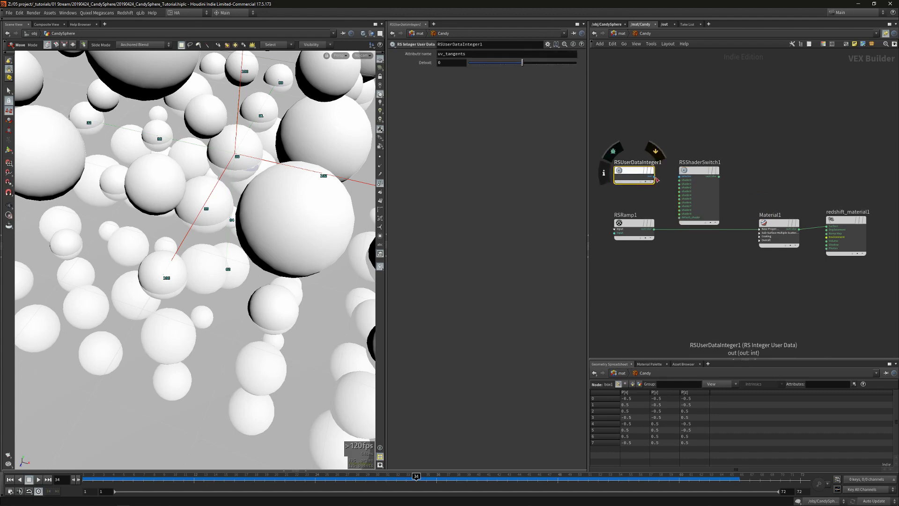
pyautogui.scroll(5, 695, 138)
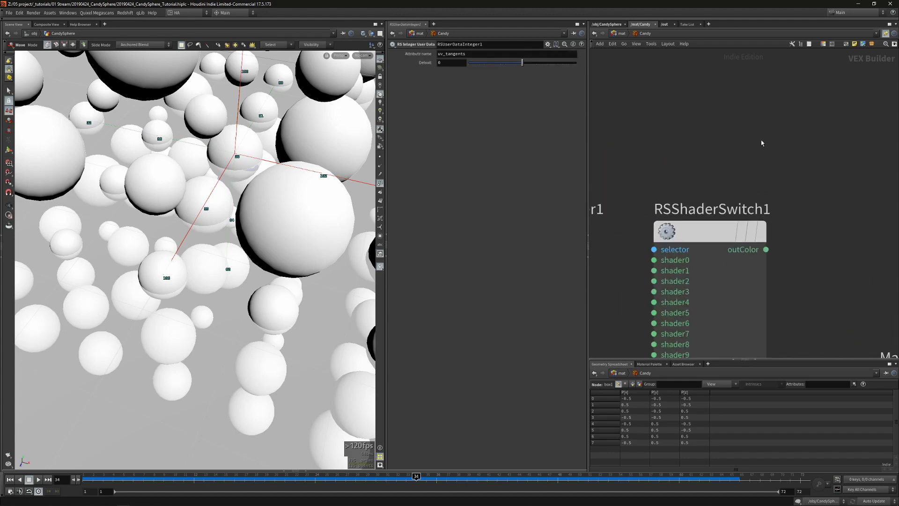
pyautogui.moveTo(762, 143); pyautogui.dragTo(834, 113, button='middle')
pyautogui.click(655, 219)
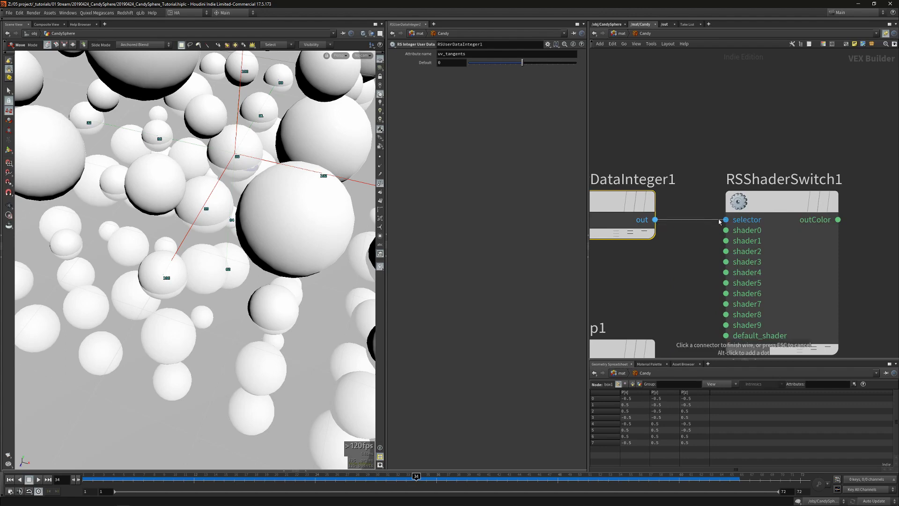
pyautogui.click(726, 219)
pyautogui.moveTo(880, 197); pyautogui.dragTo(755, 149, button='middle')
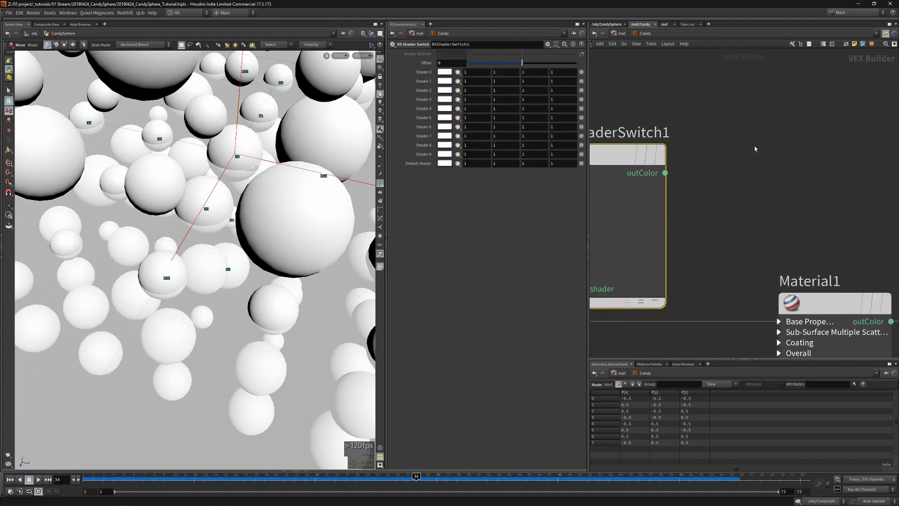
pyautogui.scroll(-3, 763, 157)
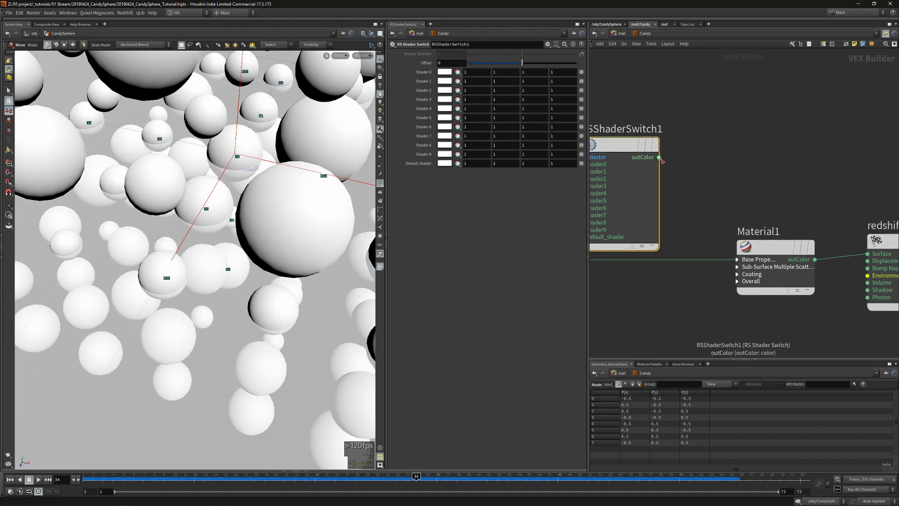
pyautogui.moveTo(662, 161); pyautogui.dragTo(726, 269, button='middle')
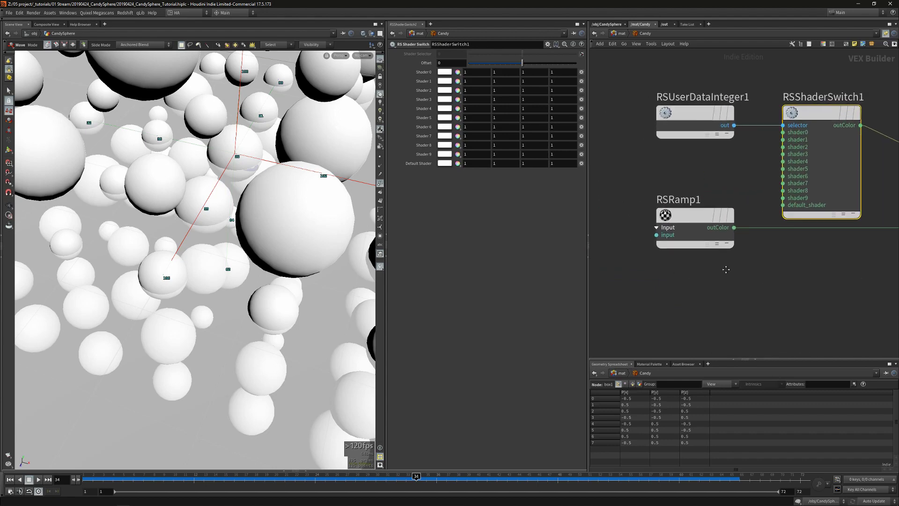
# Feed ramps C01, C02 and C03 into the switch's shader0, shader1 and shader2 inputs
pyautogui.moveTo(726, 269); pyautogui.dragTo(693, 215)
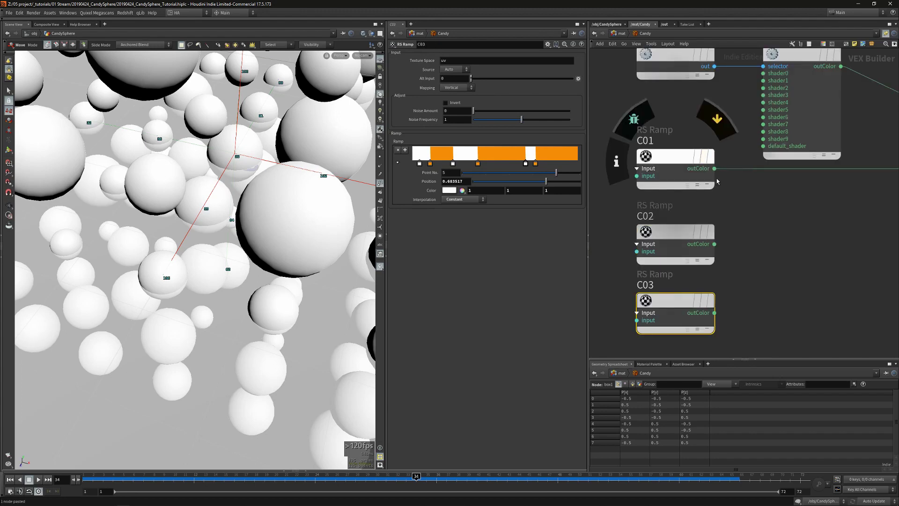
pyautogui.moveTo(714, 168); pyautogui.dragTo(764, 73)
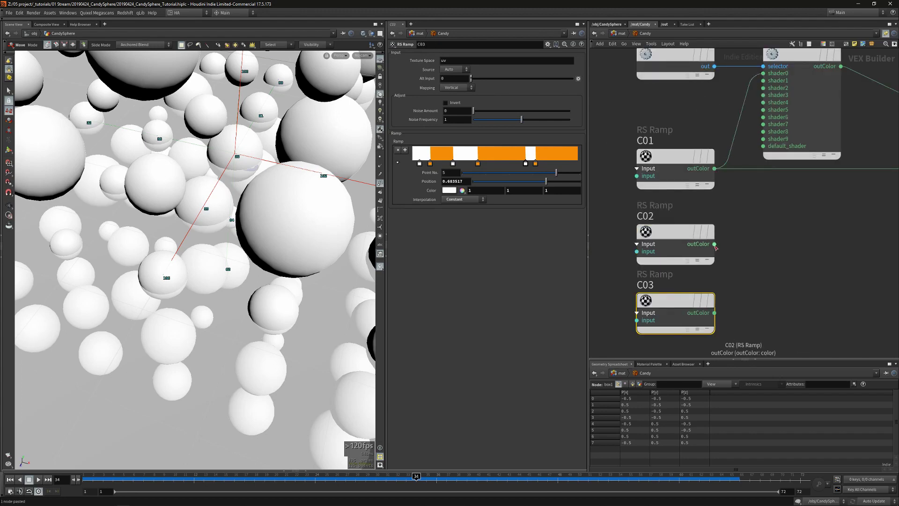
pyautogui.moveTo(714, 244); pyautogui.dragTo(763, 80)
pyautogui.moveTo(715, 313); pyautogui.dragTo(764, 87)
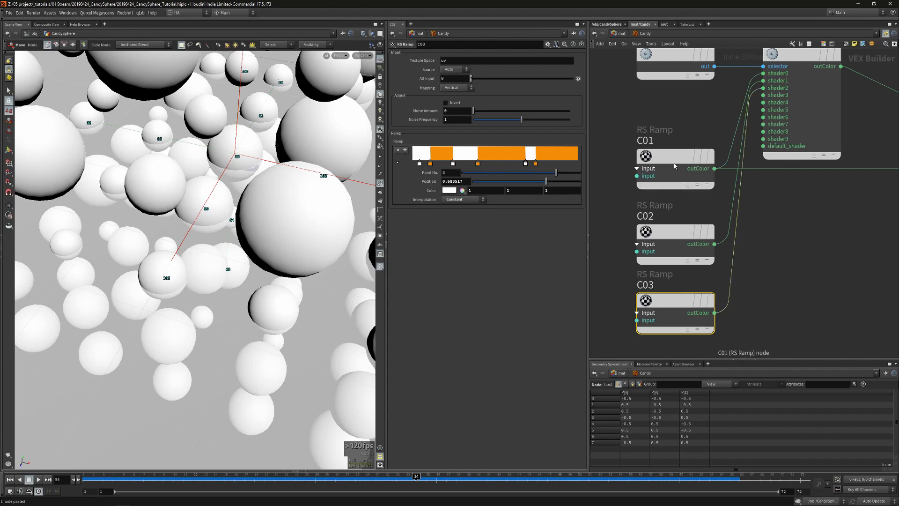
# Change ramp C02's orange bands to cyan
pyautogui.click(675, 232)
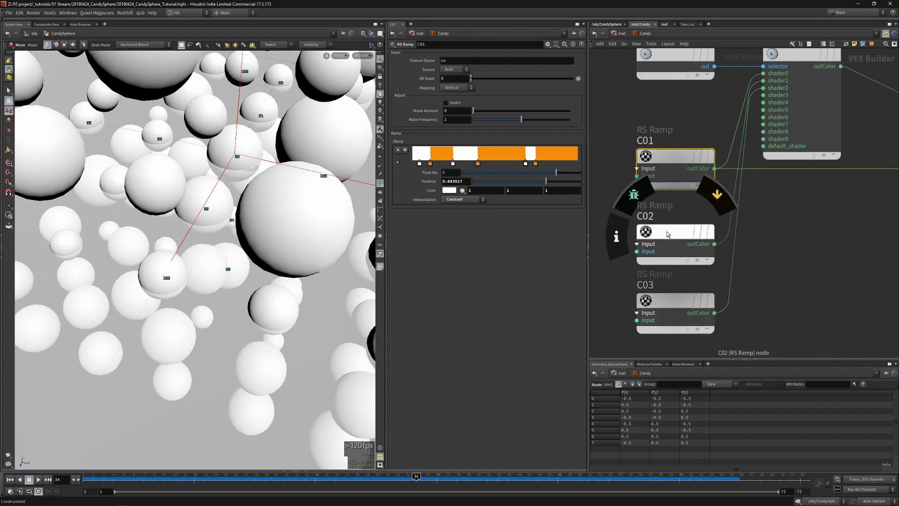
pyautogui.click(430, 163)
pyautogui.click(478, 164)
pyautogui.click(536, 164)
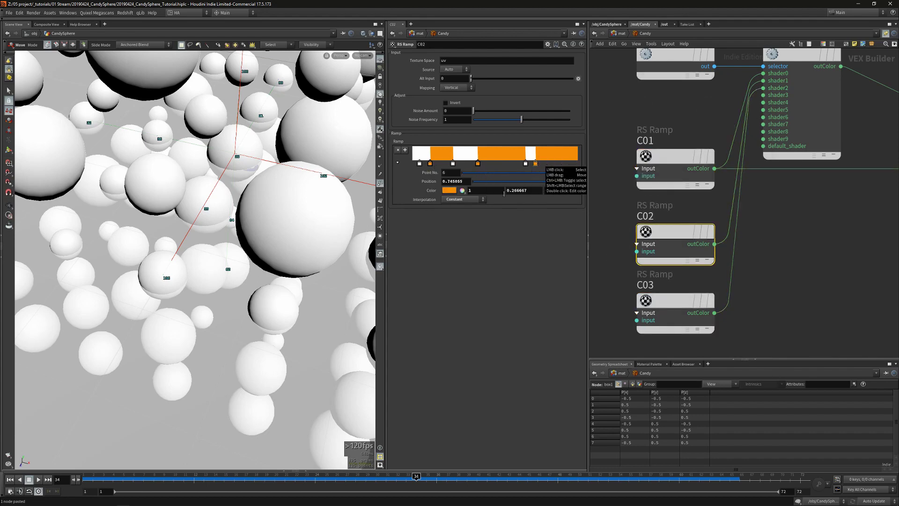
pyautogui.click(462, 190)
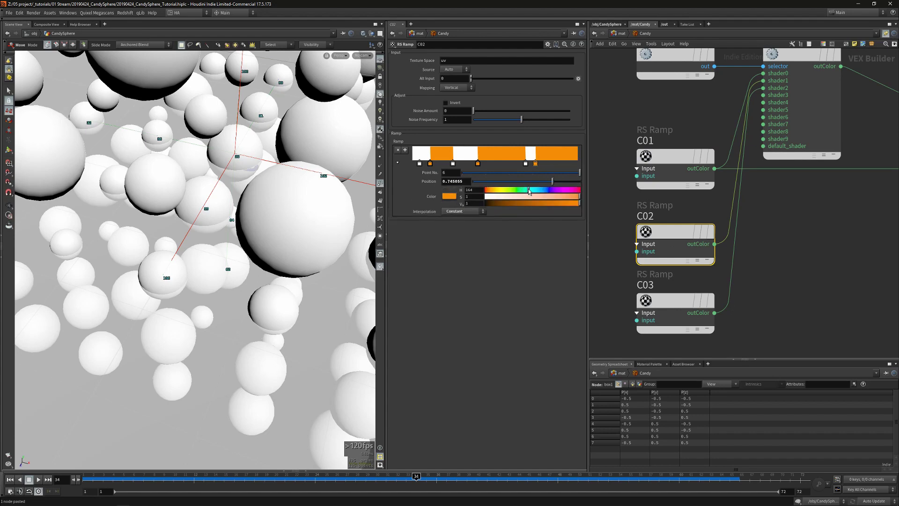
pyautogui.click(540, 189)
# Make ramp C03's last band magenta and its two orange stripe keys warm yellow
pyautogui.click(677, 312)
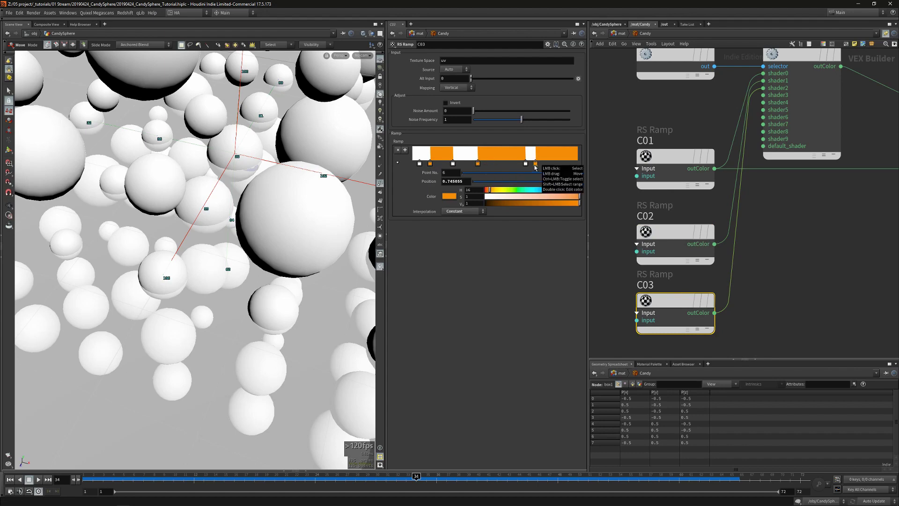
pyautogui.moveTo(540, 192)
pyautogui.mouseDown()
pyautogui.moveTo(576, 191)
pyautogui.moveTo(561, 203)
pyautogui.moveTo(578, 191)
pyautogui.mouseUp()
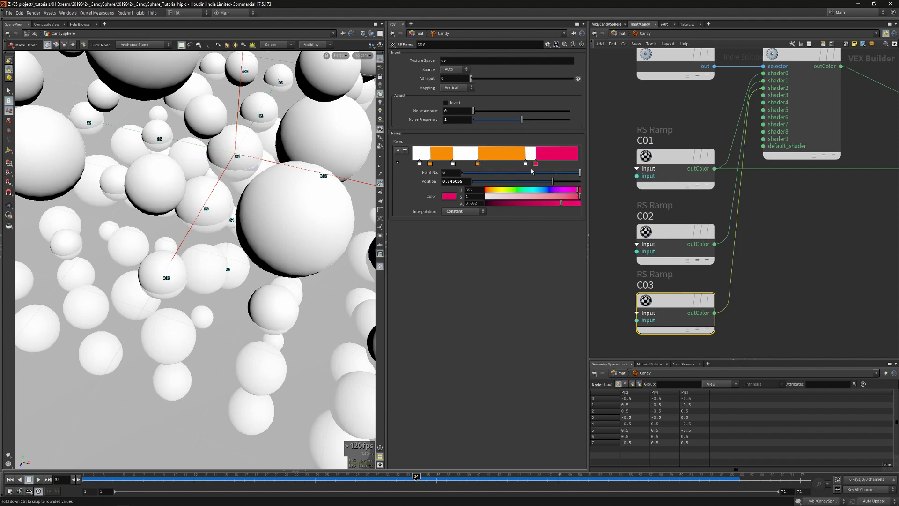
pyautogui.click(477, 163)
pyautogui.keyDown('shift'); pyautogui.click(430, 163); pyautogui.keyUp('shift')
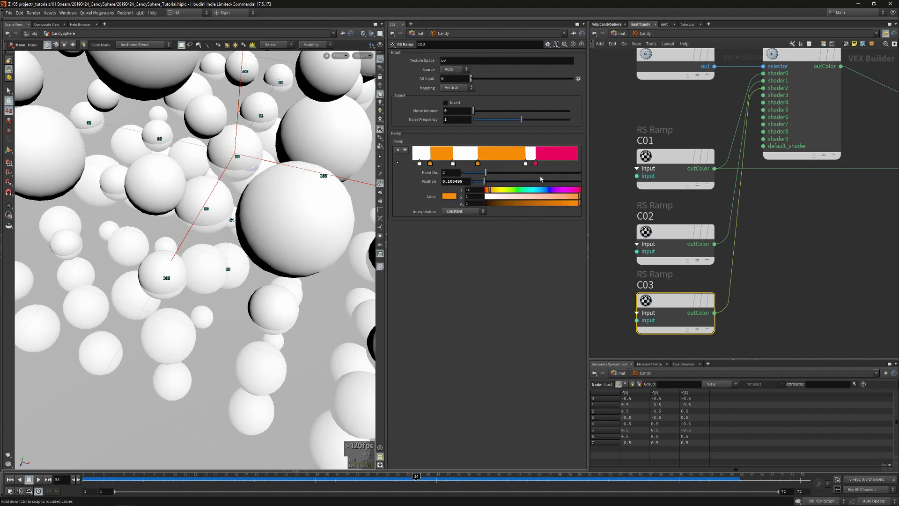
pyautogui.click(576, 189)
pyautogui.moveTo(569, 203); pyautogui.dragTo(566, 203)
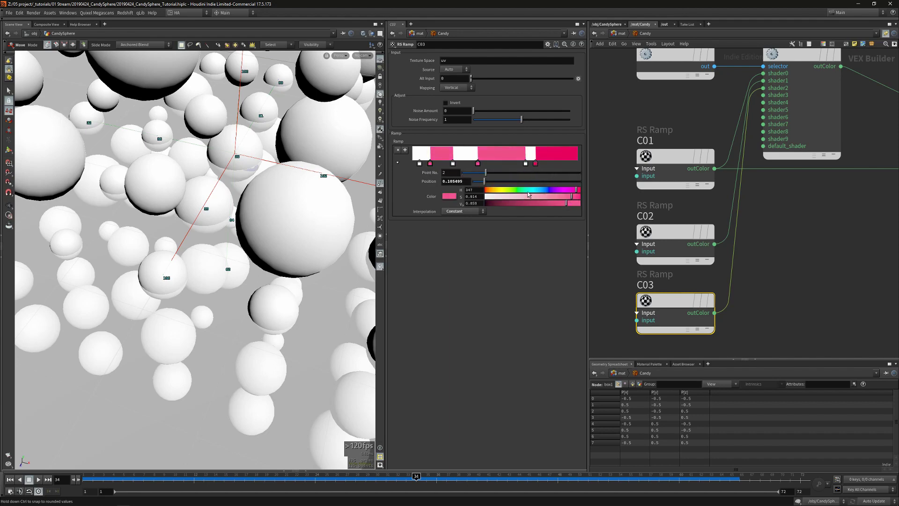
pyautogui.moveTo(509, 190); pyautogui.dragTo(498, 191)
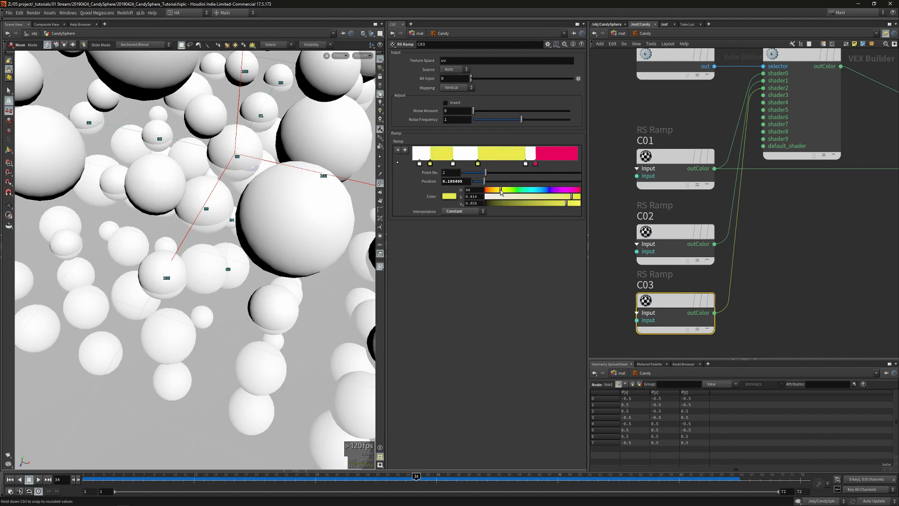
pyautogui.moveTo(567, 203); pyautogui.dragTo(573, 203)
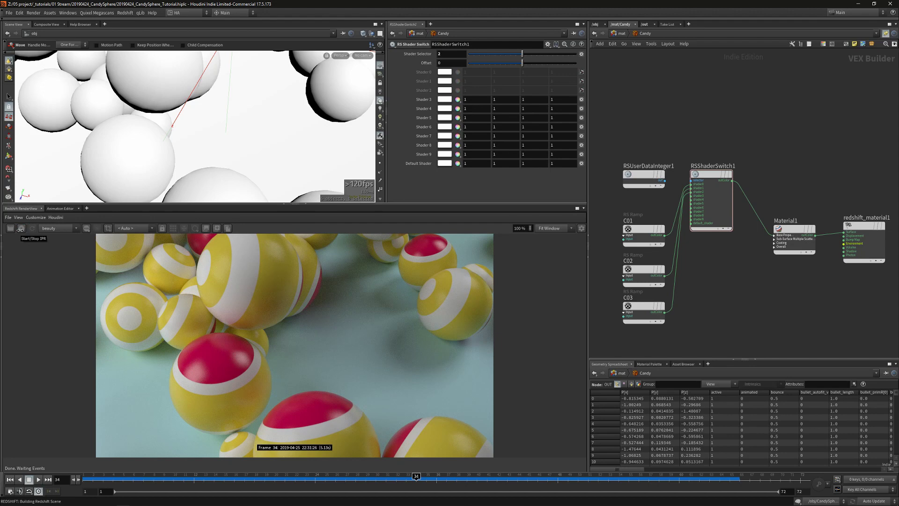
# Connect RSUserDataInteger1's output to RSShaderSwitch1's selector
pyautogui.scroll(3, 716, 138)
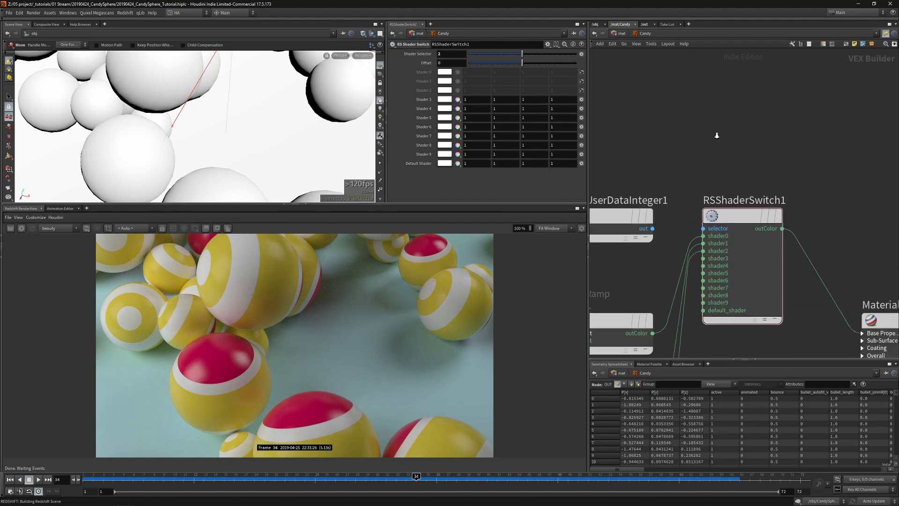
pyautogui.scroll(4, 716, 135)
pyautogui.moveTo(691, 239); pyautogui.dragTo(760, 239)
pyautogui.click(626, 226)
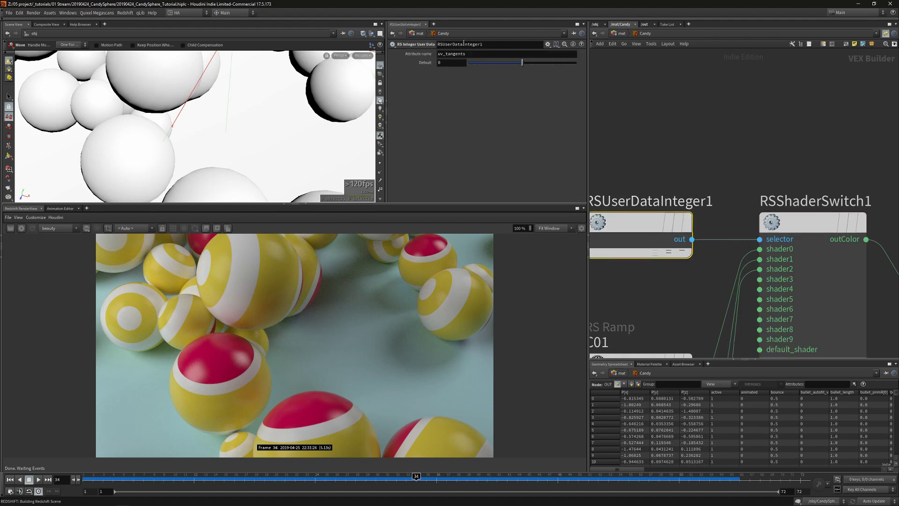
# Set RSUserDataInteger1's Attribute name to 'select'
pyautogui.doubleClick(474, 55)
pyautogui.write('s')
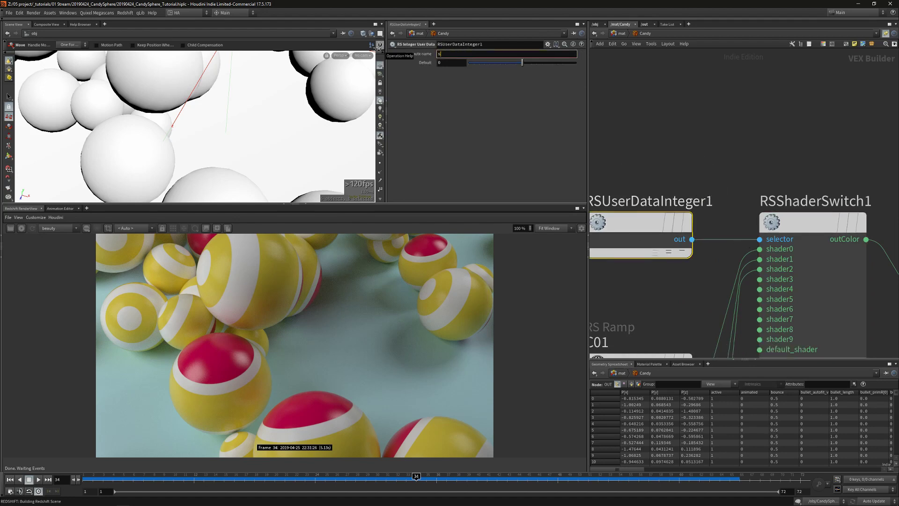
pyautogui.write('elector')
pyautogui.press('Return')
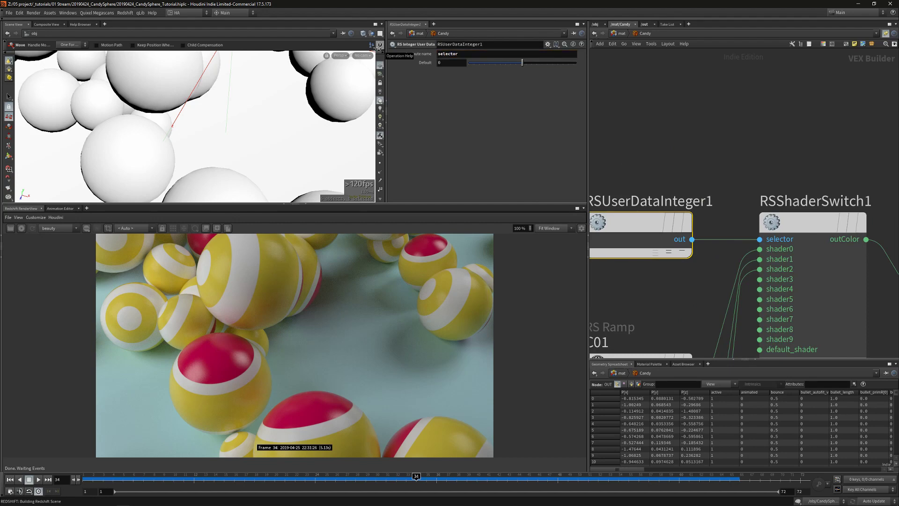
pyautogui.click(474, 54)
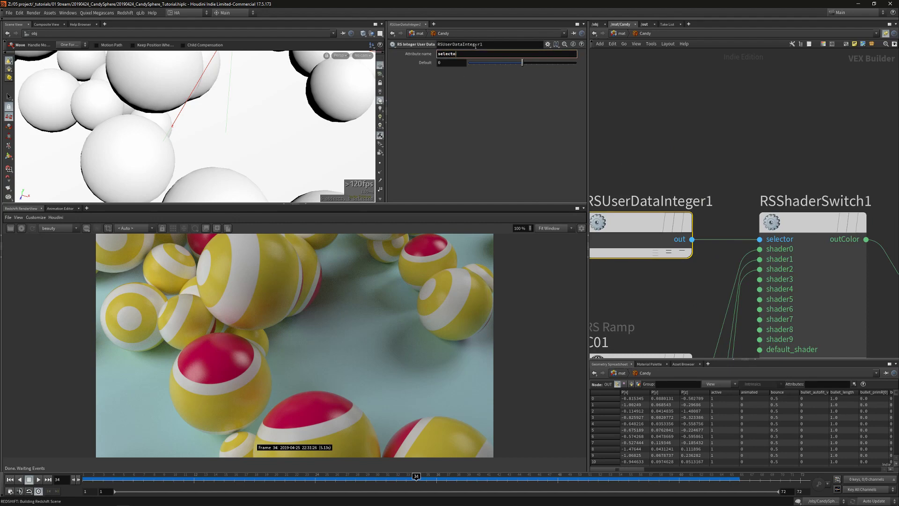
pyautogui.press('BackSpace')
pyautogui.press('Return')
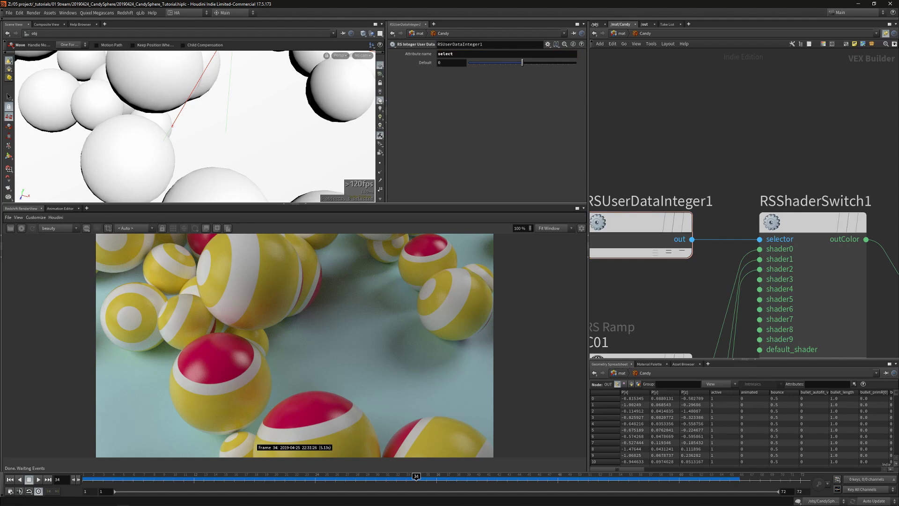
# Return to the /obj/CandySphere geometry network
pyautogui.click(599, 24)
pyautogui.click(692, 160)
pyautogui.scroll(3, 670, 296)
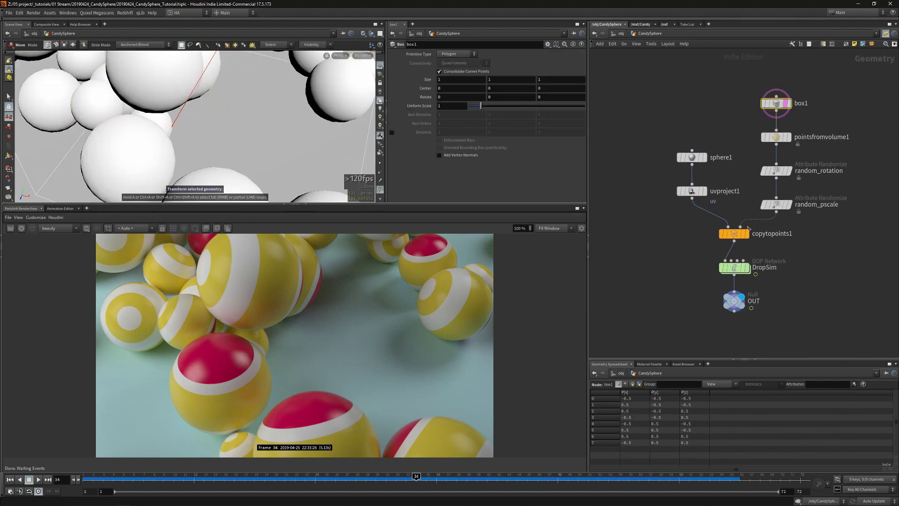
# Move copytopoints1, DropSim and OUT down and insert a Point Wrangle above copytopoints1
pyautogui.click(743, 233)
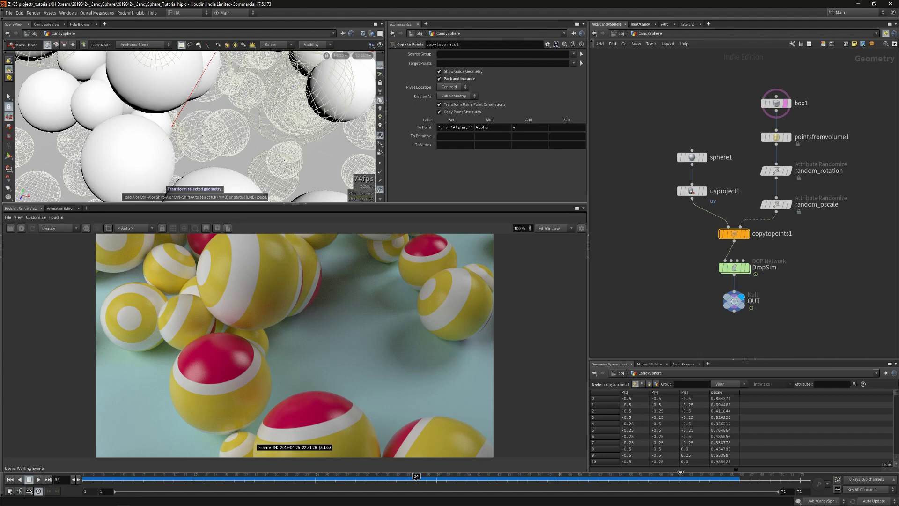
pyautogui.moveTo(663, 237); pyautogui.dragTo(747, 342)
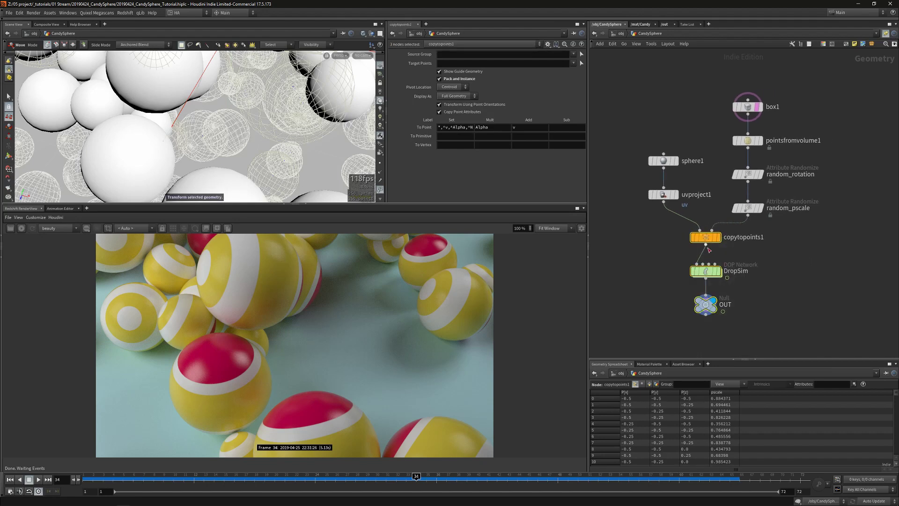
pyautogui.moveTo(706, 237); pyautogui.dragTo(706, 261)
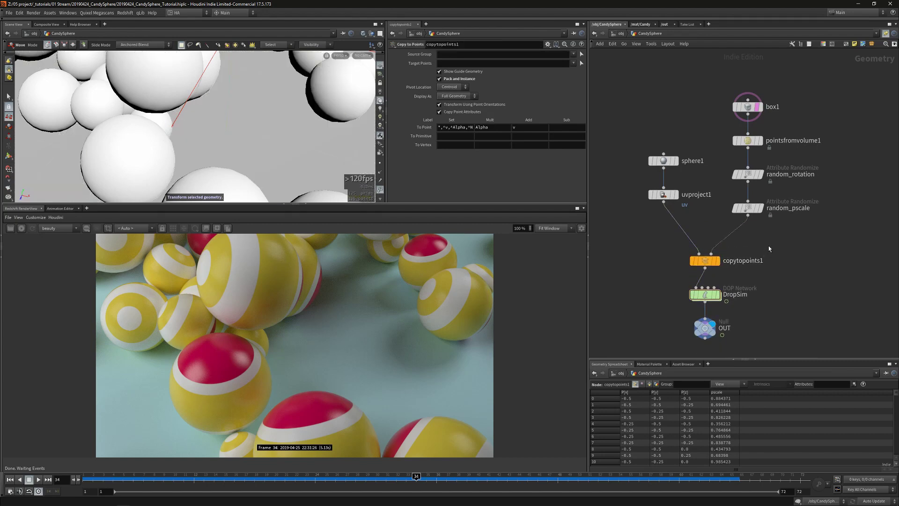
pyautogui.press('Tab')
pyautogui.write('pt')
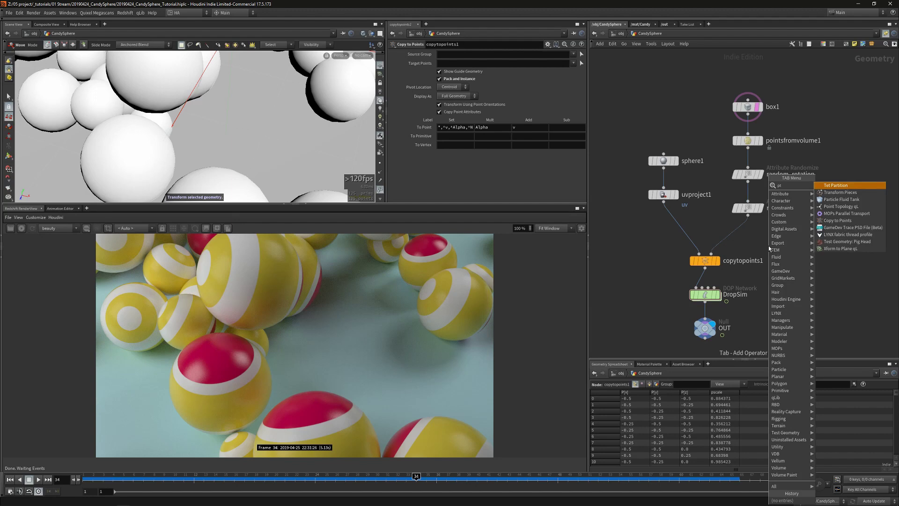
pyautogui.press('BackSpace')
pyautogui.write('o')
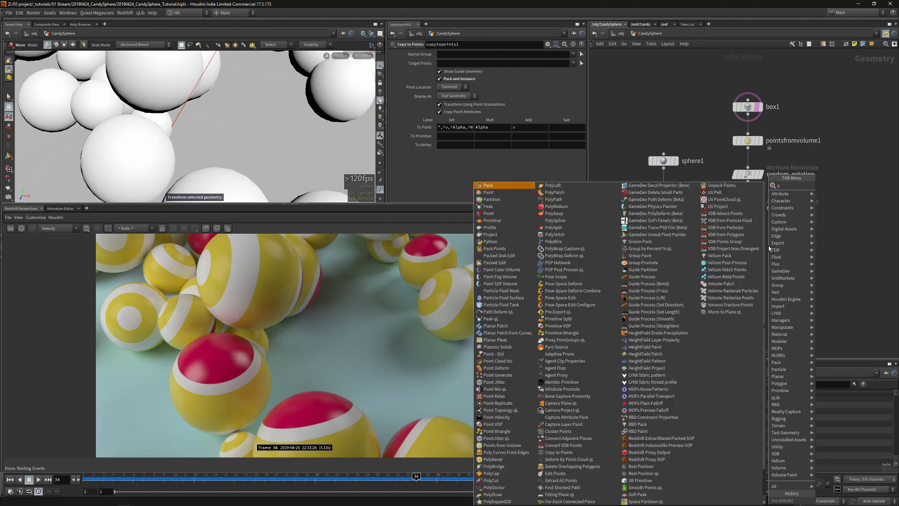
pyautogui.press('Return')
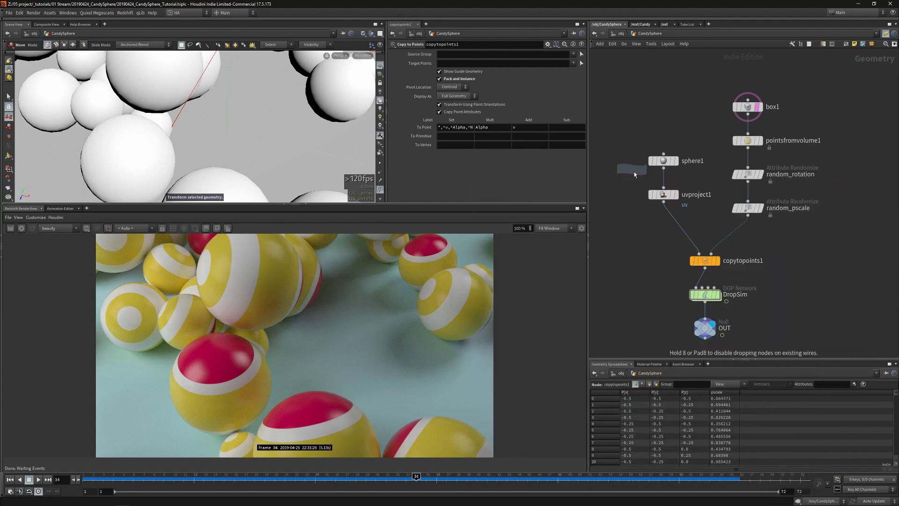
pyautogui.click(729, 234)
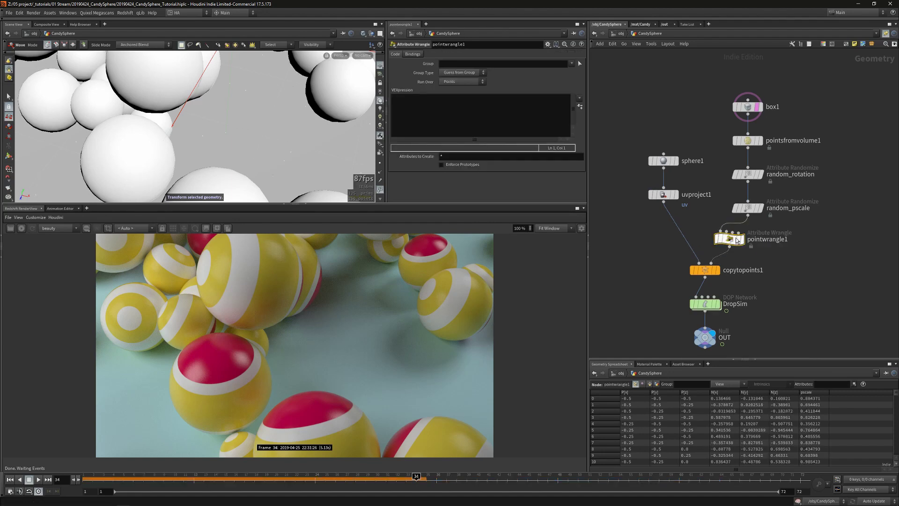
pyautogui.moveTo(827, 203); pyautogui.dragTo(826, 168, button='middle')
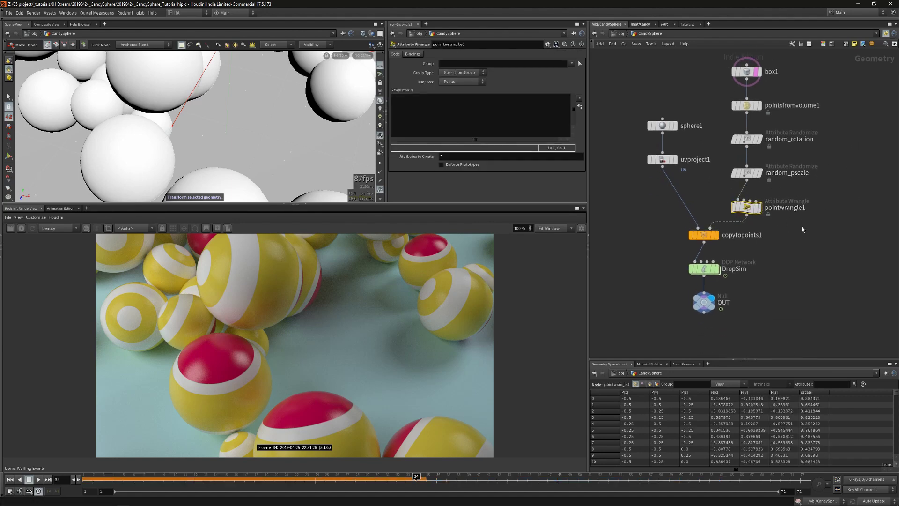
# Rename the new wrangle node to set_selector
pyautogui.doubleClick(768, 207)
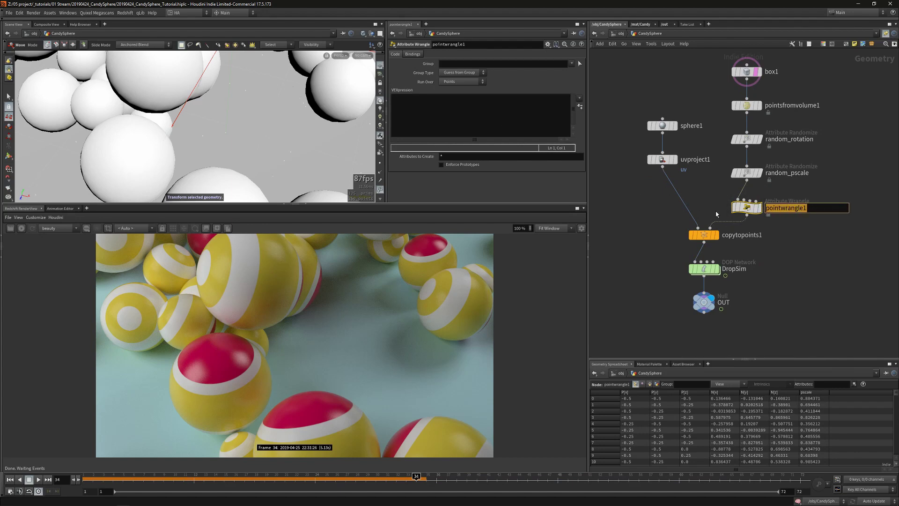
pyautogui.write('set_se')
pyautogui.write('c')
pyautogui.press('BackSpace')
pyautogui.write('lector')
pyautogui.press('Return')
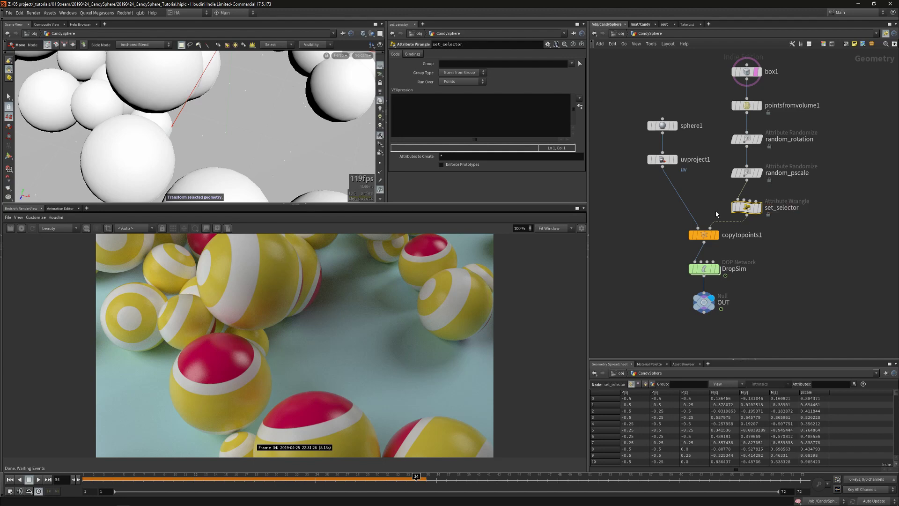
pyautogui.click(502, 115)
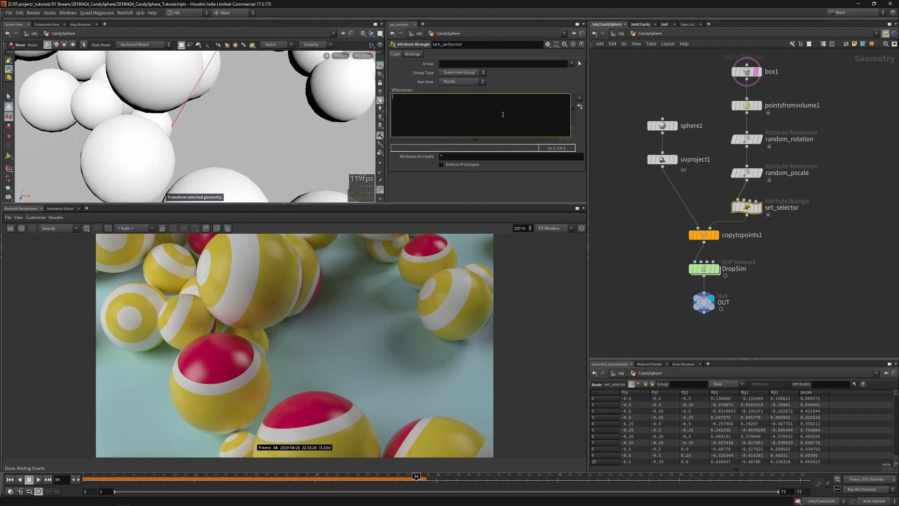
pyautogui.write('i')
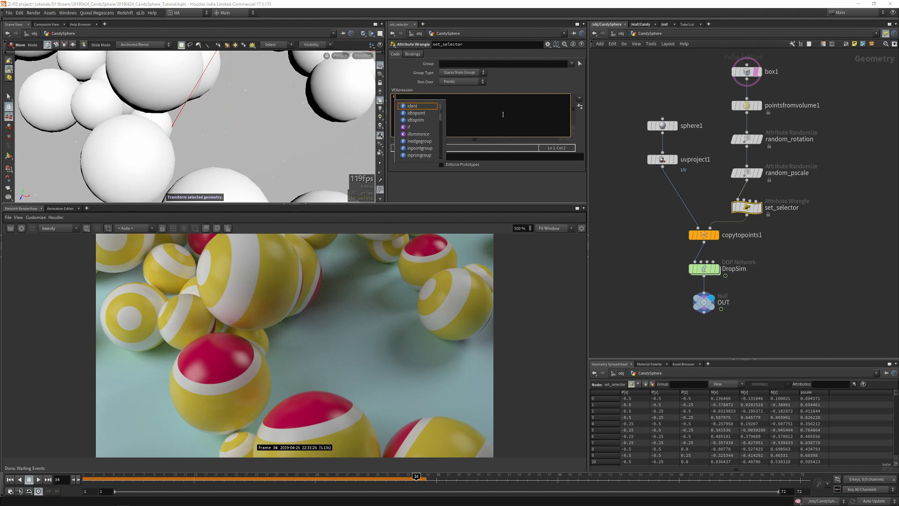
pyautogui.write('@')
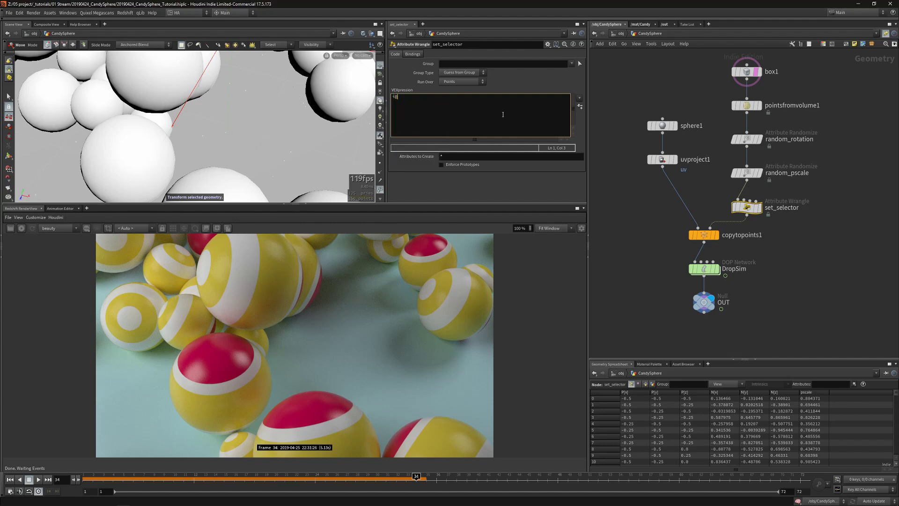
pyautogui.write('selec')
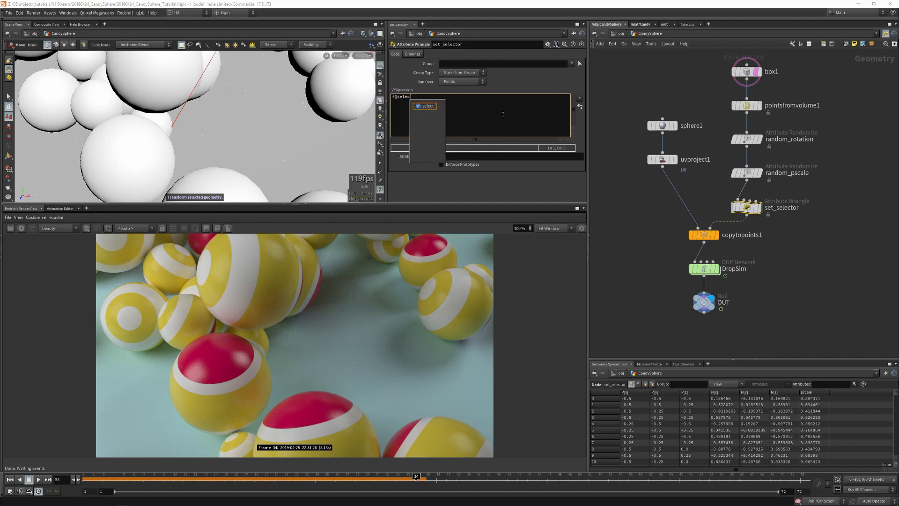
pyautogui.write('t =')
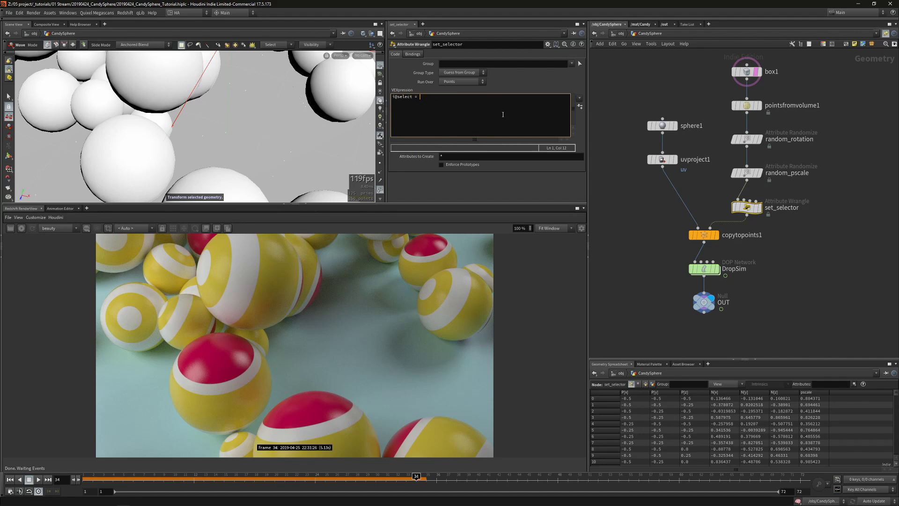
pyautogui.write('and')
pyautogui.write('(')
pyautogui.write(')')
pyautogui.write(')')
pyautogui.write('@')
pyautogui.write('p')
pyautogui.write('tnum')
pyautogui.click(449, 97)
pyautogui.write('3;')
pyautogui.click(641, 251)
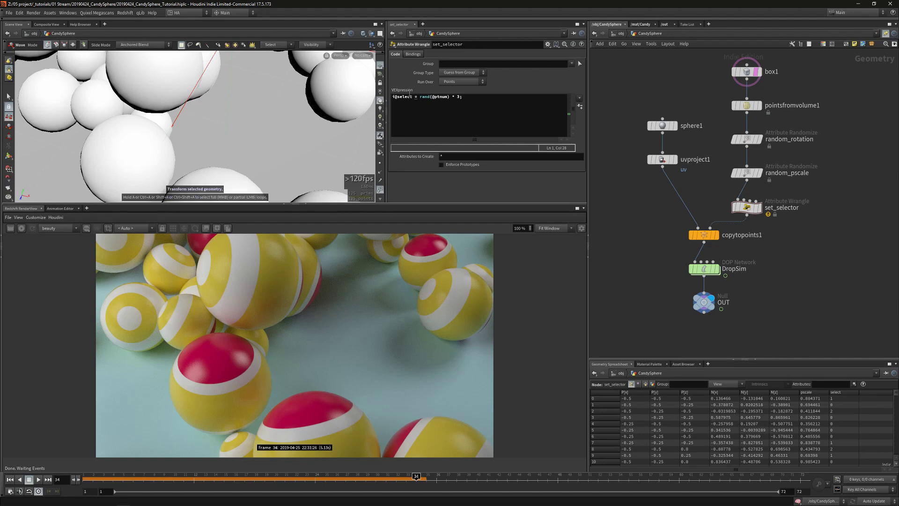
pyautogui.click(419, 107)
pyautogui.moveTo(425, 96)
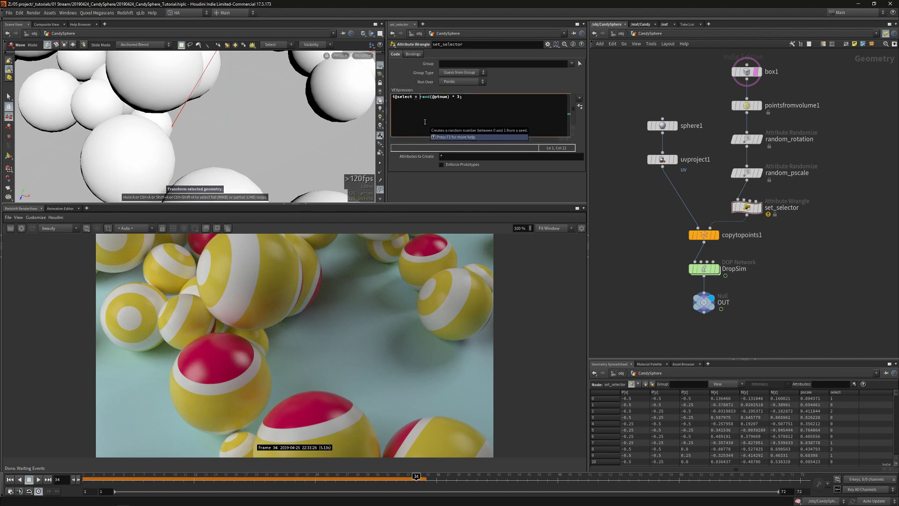
pyautogui.write('floor(')
pyautogui.press('Right')
pyautogui.write(')')
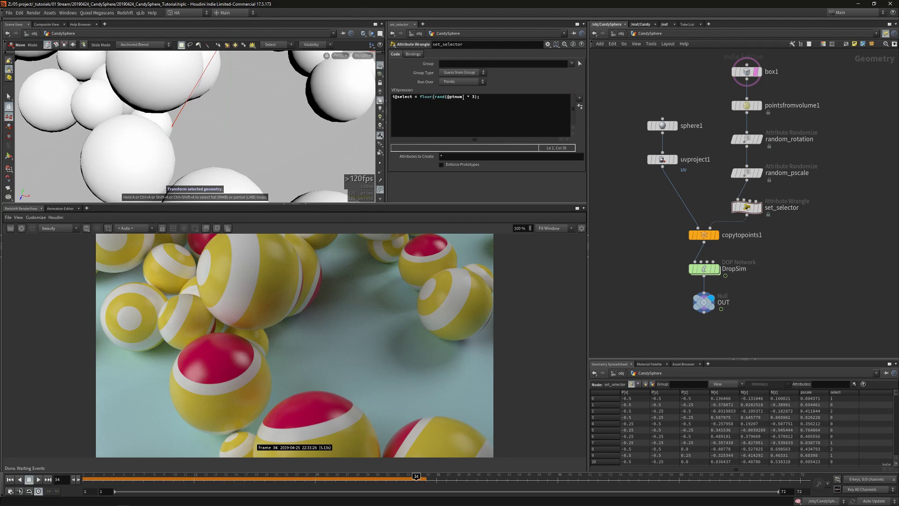
pyautogui.click(463, 97)
pyautogui.write('+ )')
pyautogui.press('Left')
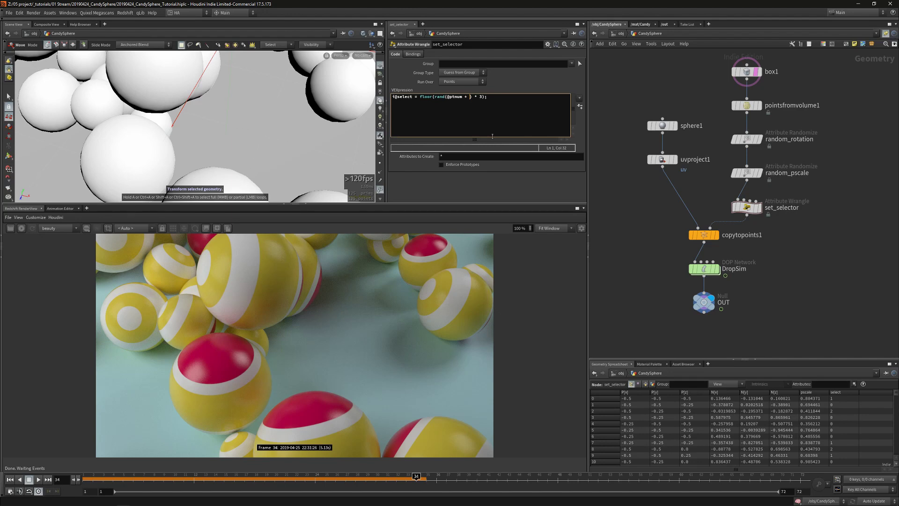
pyautogui.write('ch')
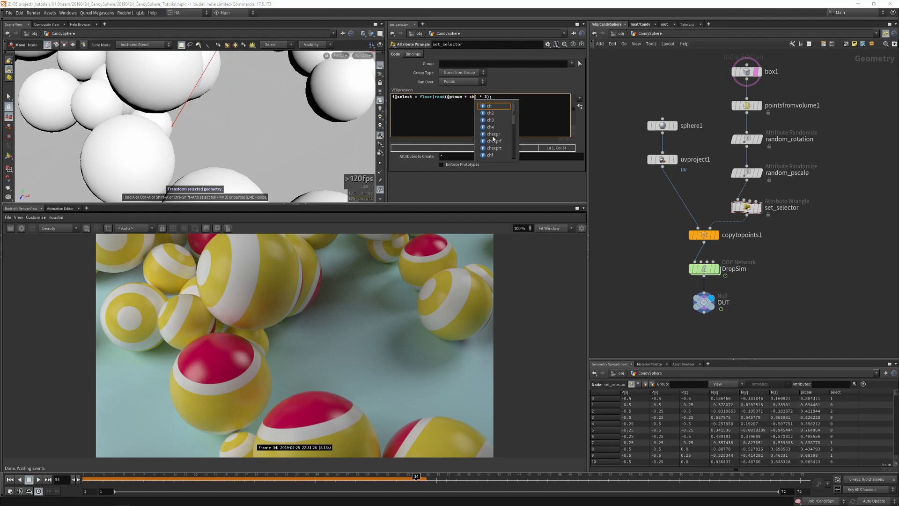
pyautogui.write('i()')
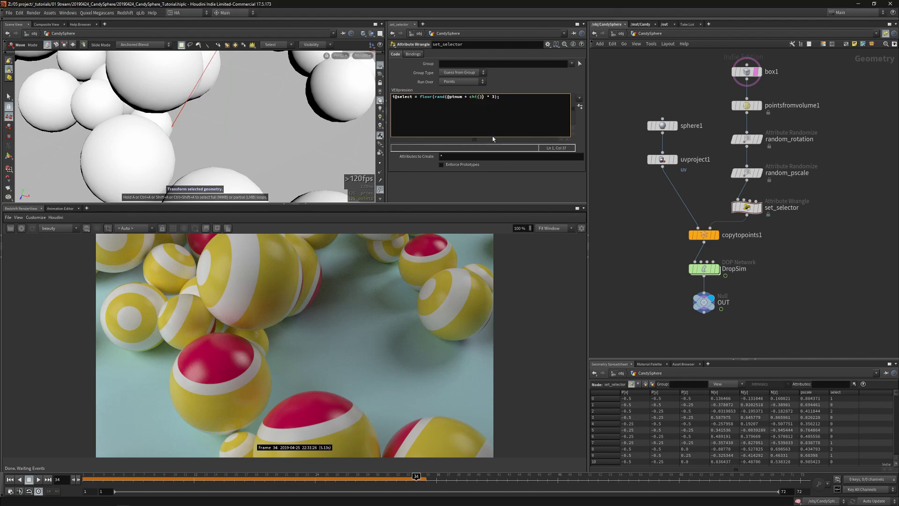
pyautogui.write('"se')
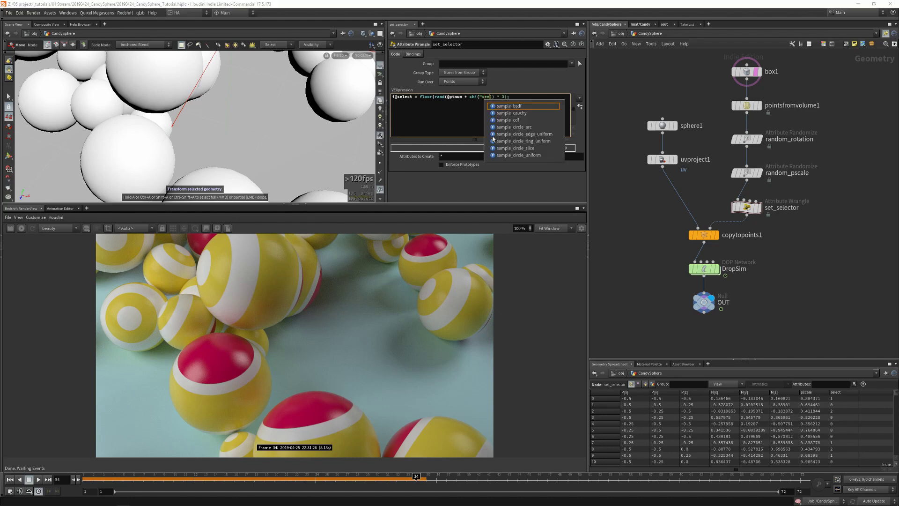
pyautogui.write('ed"')
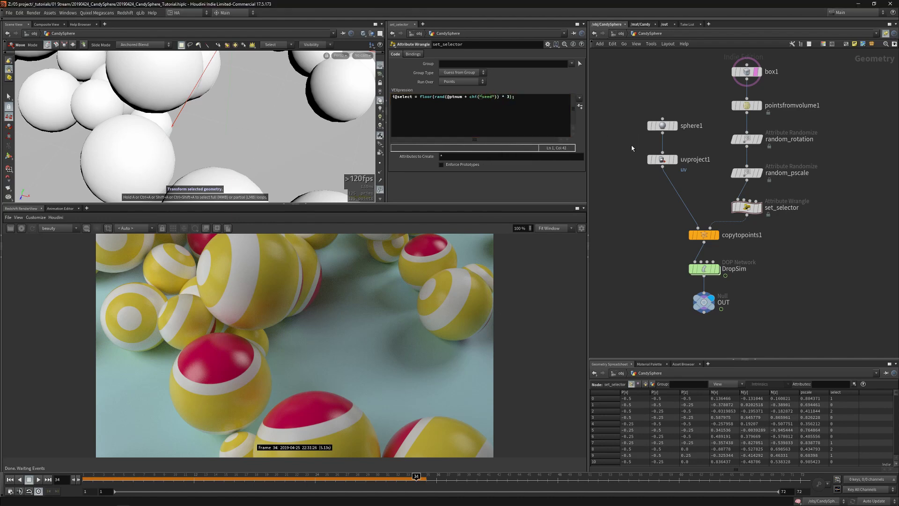
pyautogui.click(581, 106)
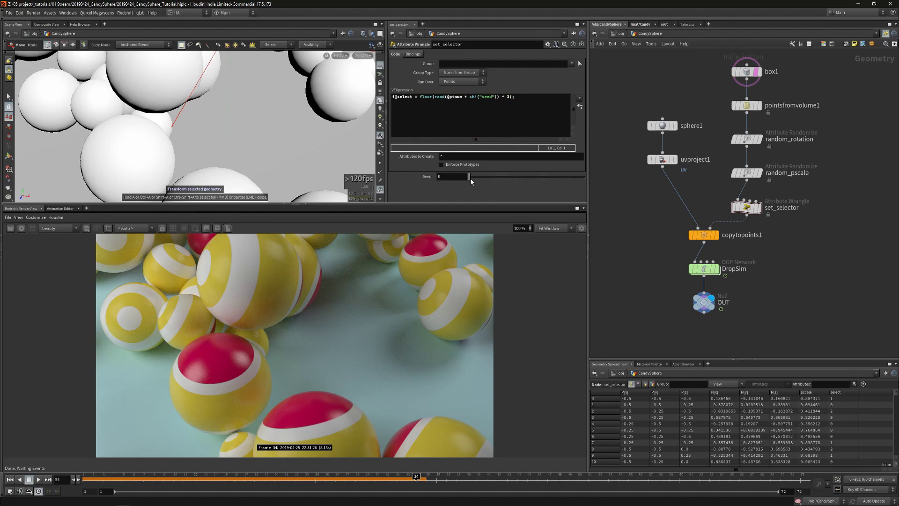
# Set Seed to 2, display copytopoints1, hide point numbers and re-render the mixed-colour candies
pyautogui.moveTo(470, 178); pyautogui.dragTo(519, 184)
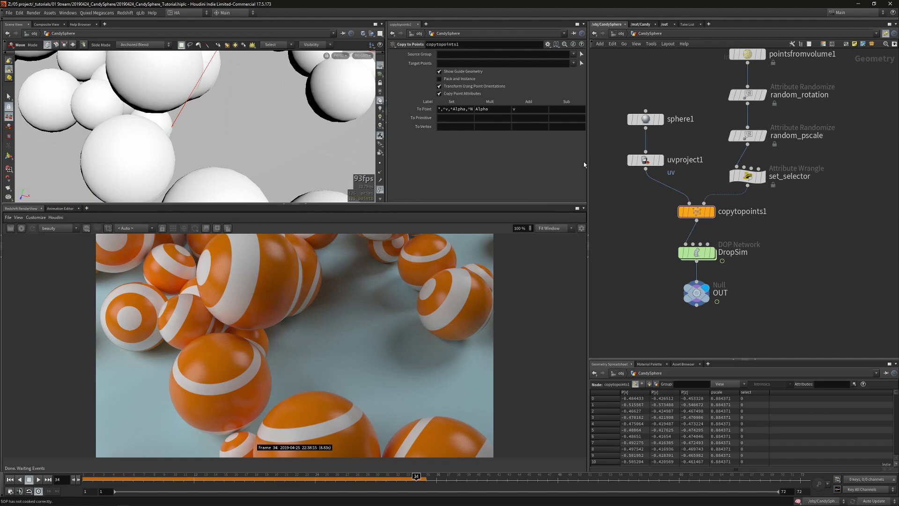
pyautogui.click(697, 224)
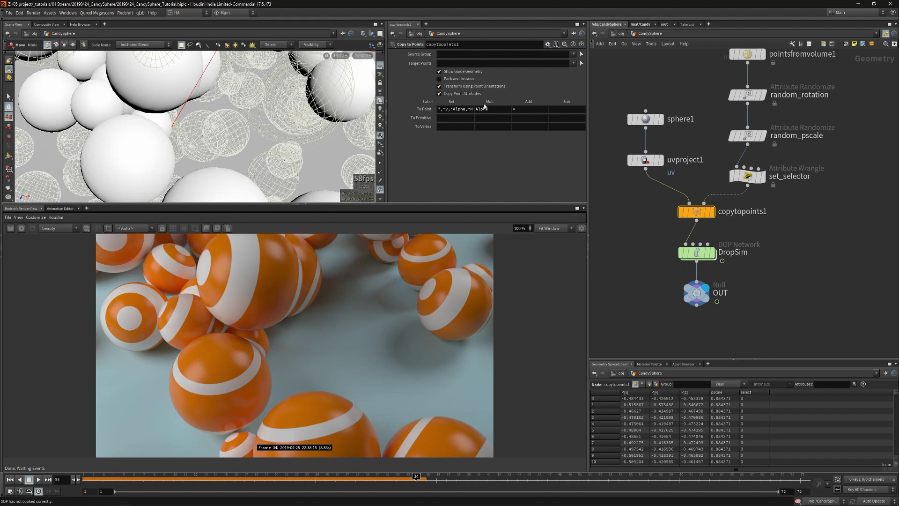
pyautogui.click(712, 211)
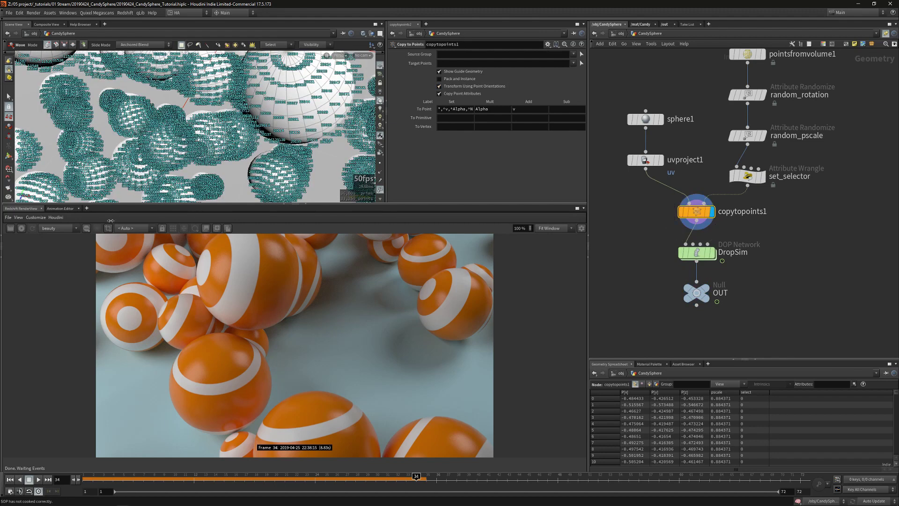
pyautogui.click(381, 189)
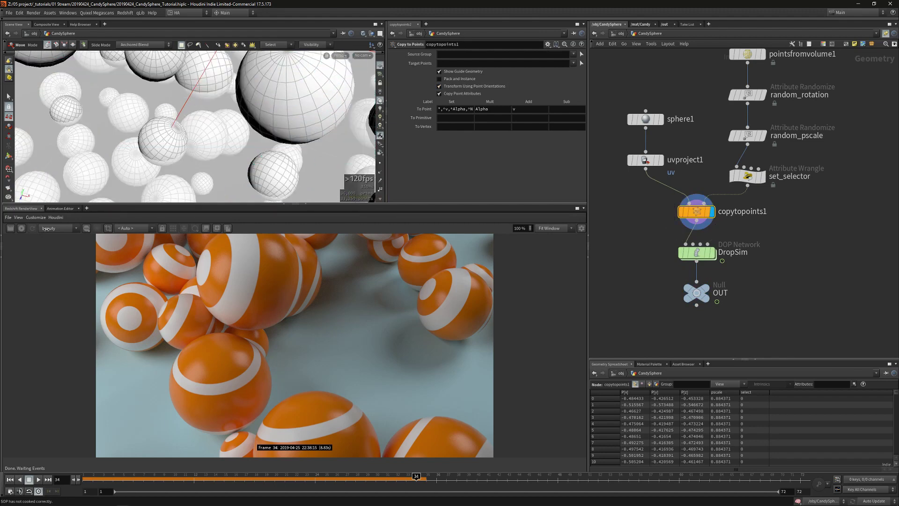
pyautogui.click(20, 228)
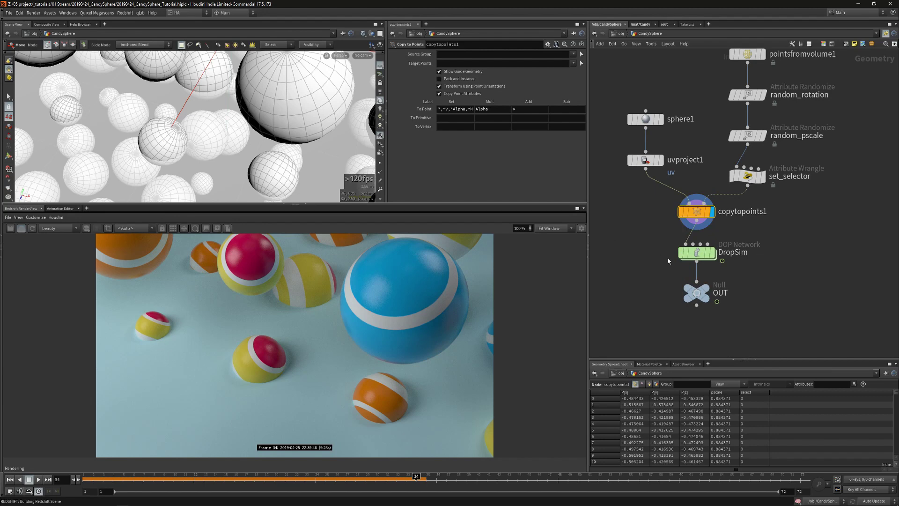
# Insert a material1 node assigning /mat/Candy between copytopoints1 and DropSim
pyautogui.moveTo(678, 258); pyautogui.dragTo(731, 309)
pyautogui.moveTo(693, 244); pyautogui.dragTo(693, 294)
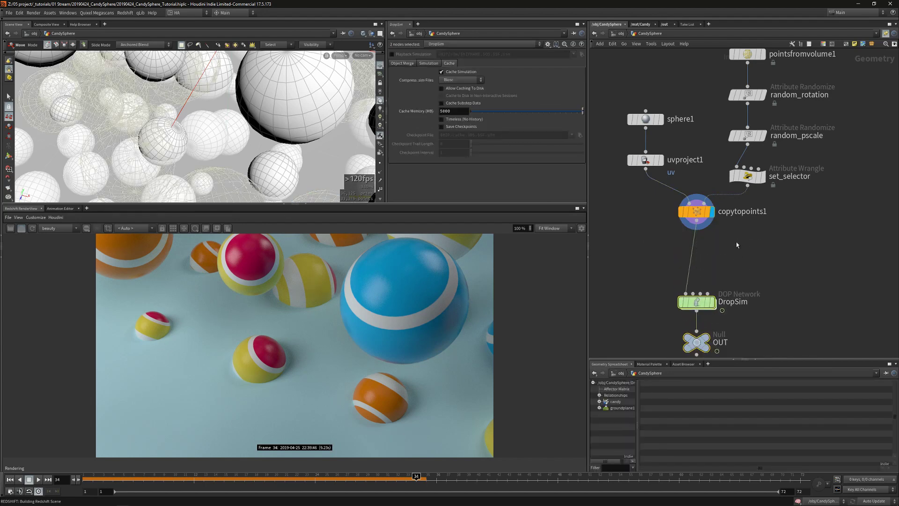
pyautogui.click(655, 264)
pyautogui.press('Tab')
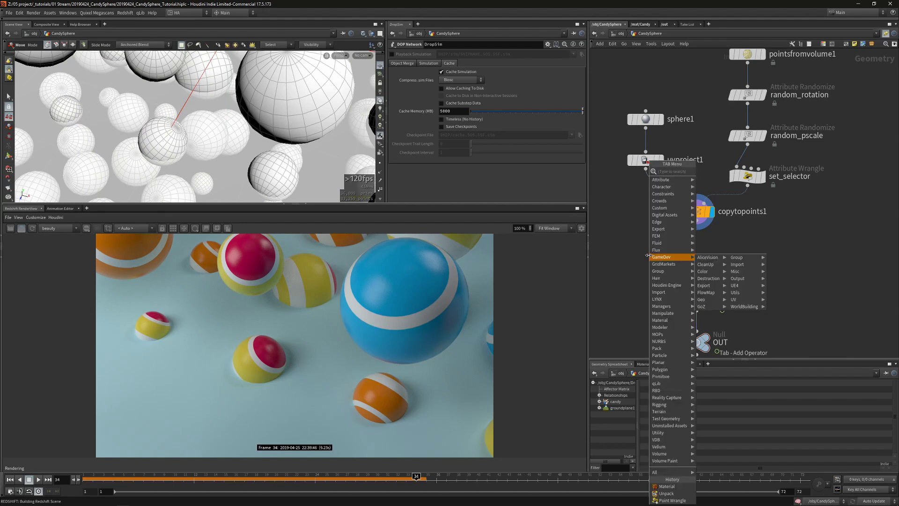
pyautogui.write('ma')
pyautogui.press('Return')
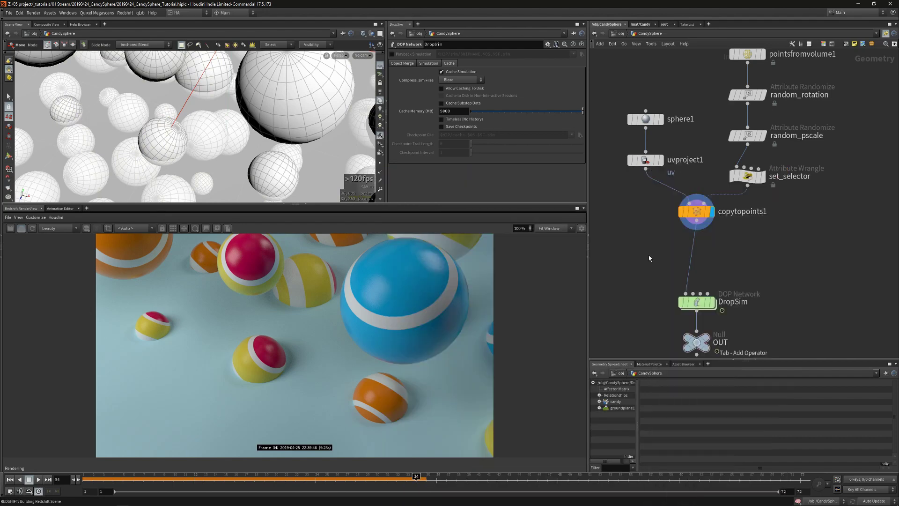
pyautogui.click(694, 251)
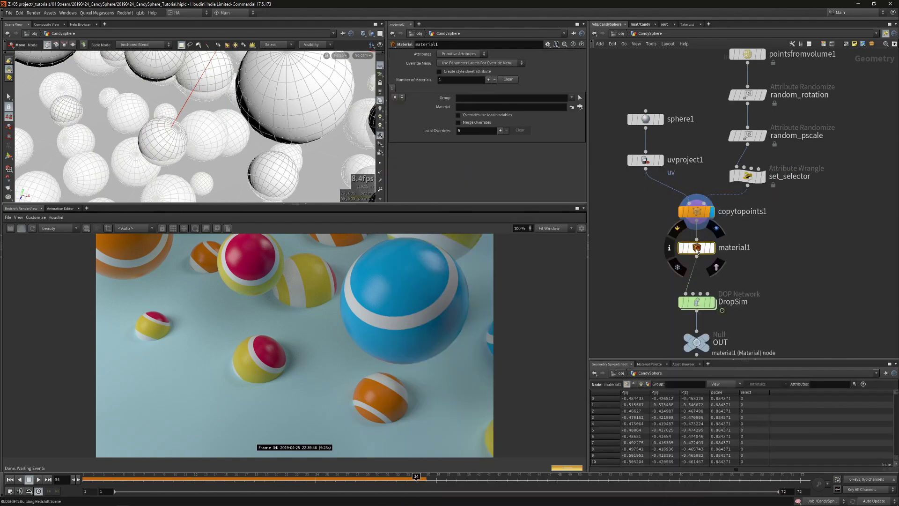
pyautogui.click(579, 107)
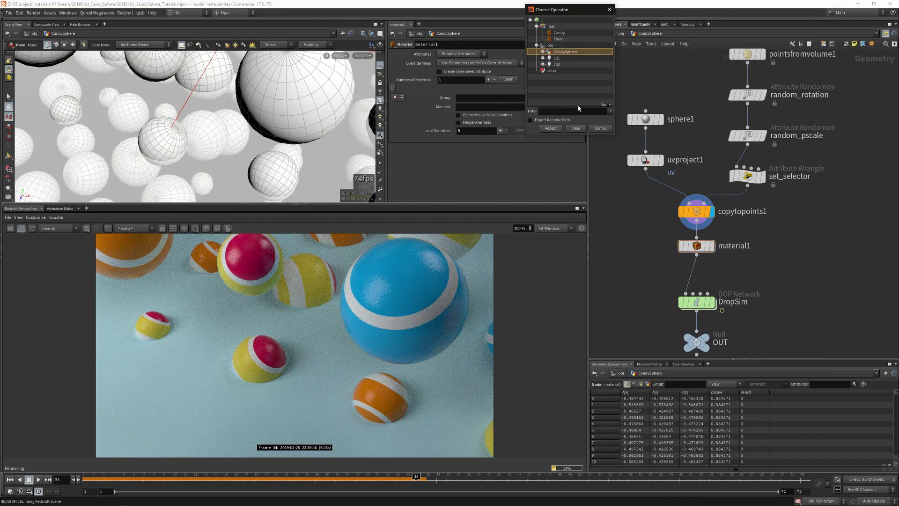
pyautogui.click(559, 33)
pyautogui.click(550, 128)
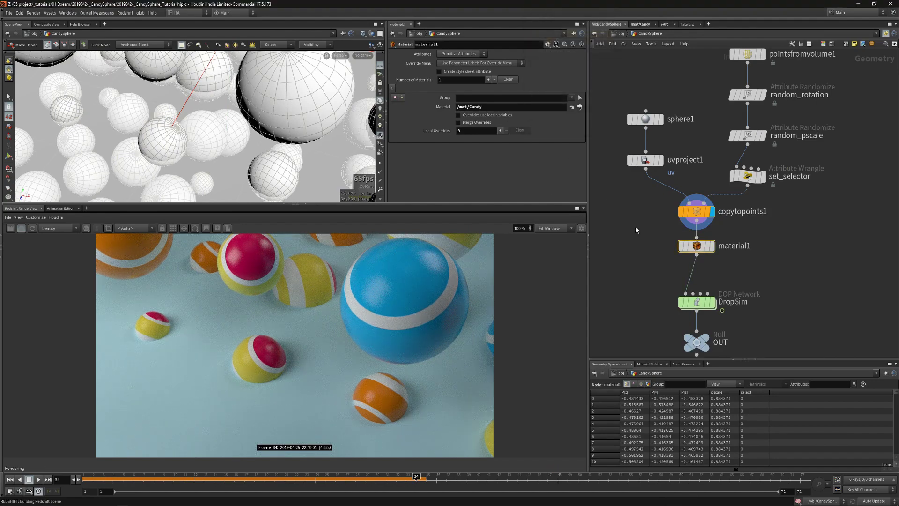
# Clear the Material field on the CandySphere object
pyautogui.press('u')
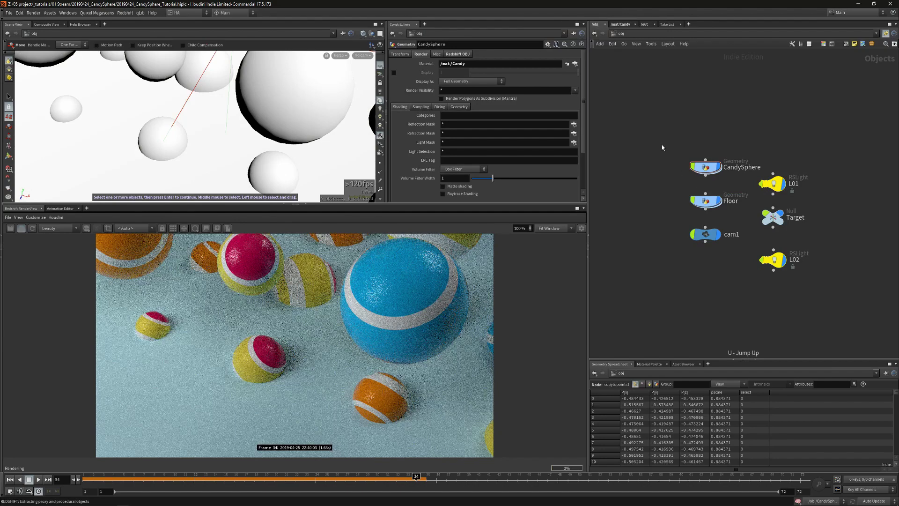
pyautogui.doubleClick(452, 63)
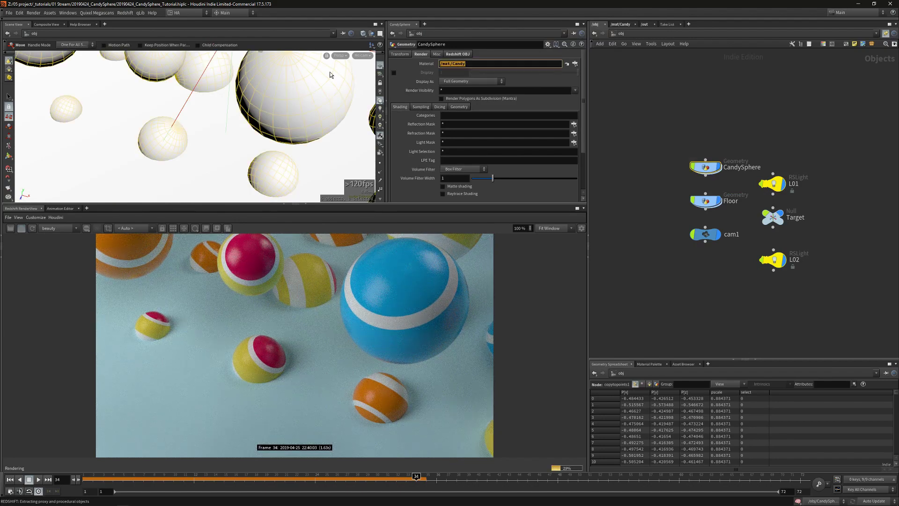
pyautogui.press('BackSpace')
# Insert assemble1 below material1 with Create Packed Geometry on, and display it
pyautogui.press('i')
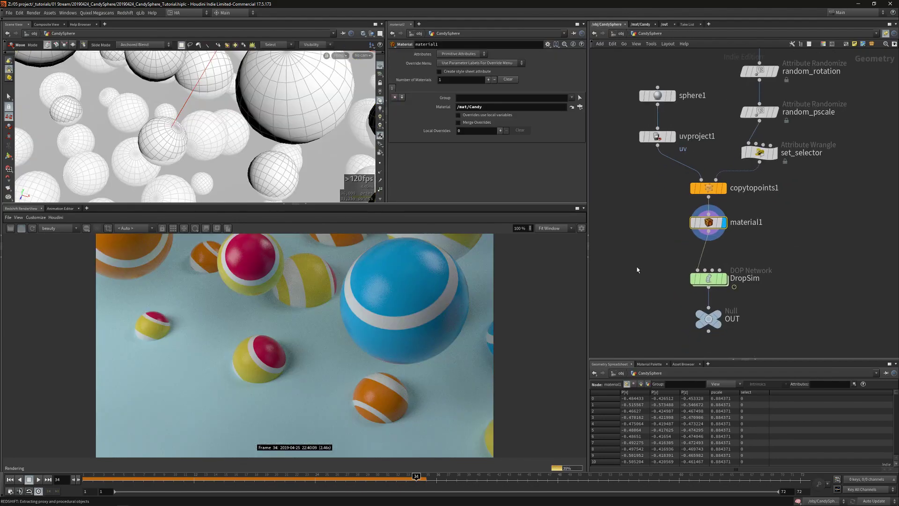
pyautogui.press('Tab')
pyautogui.write('as')
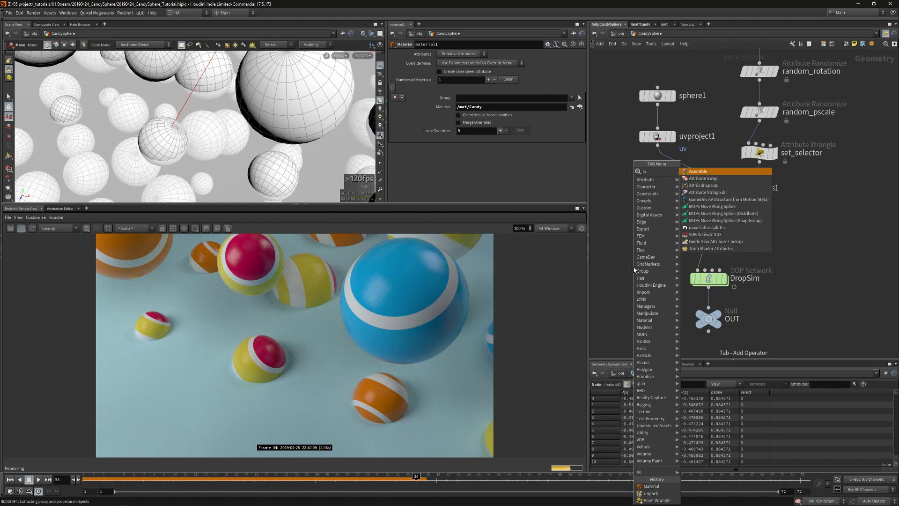
pyautogui.press('Return')
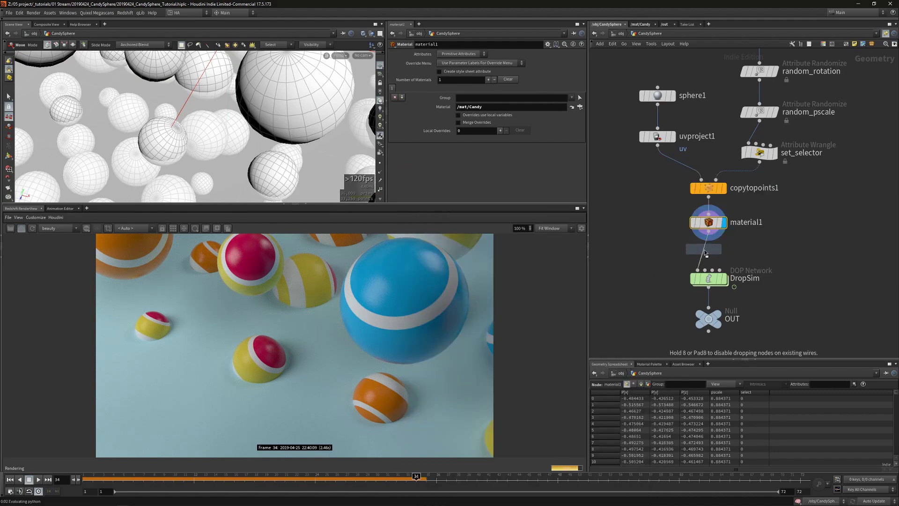
pyautogui.click(706, 253)
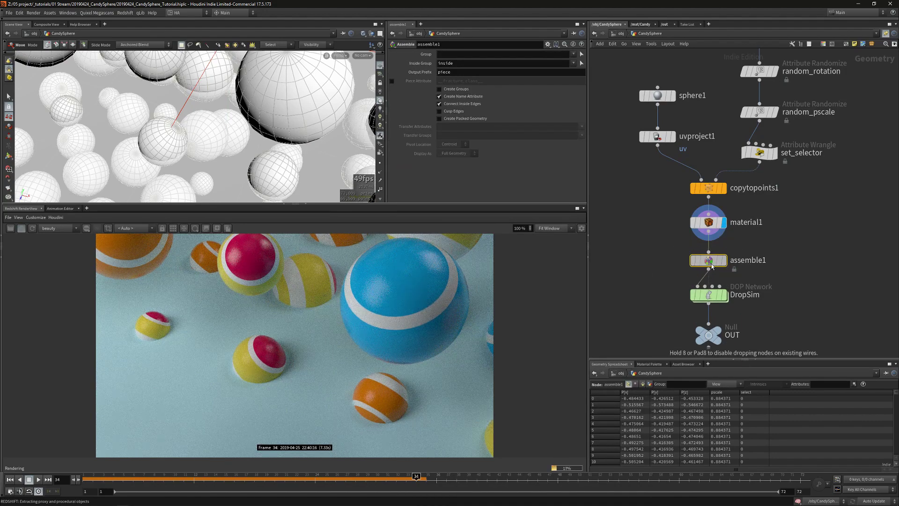
pyautogui.click(455, 119)
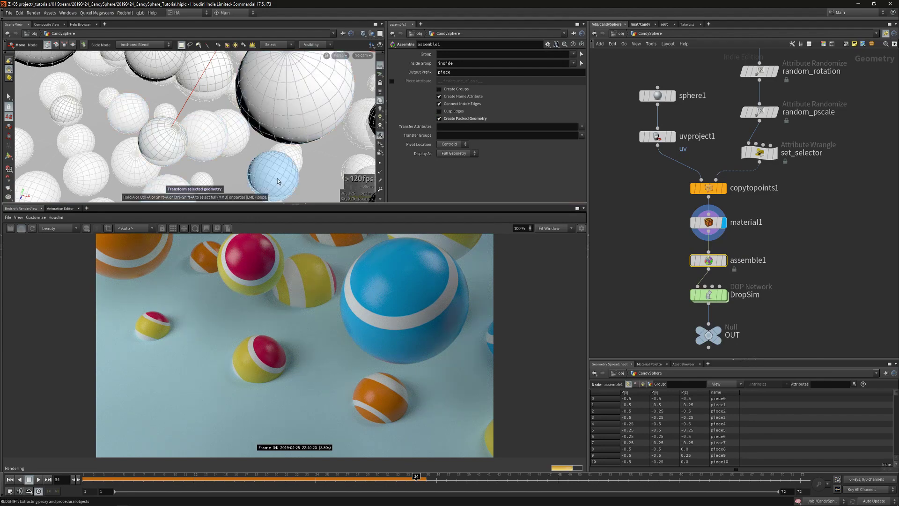
pyautogui.click(723, 260)
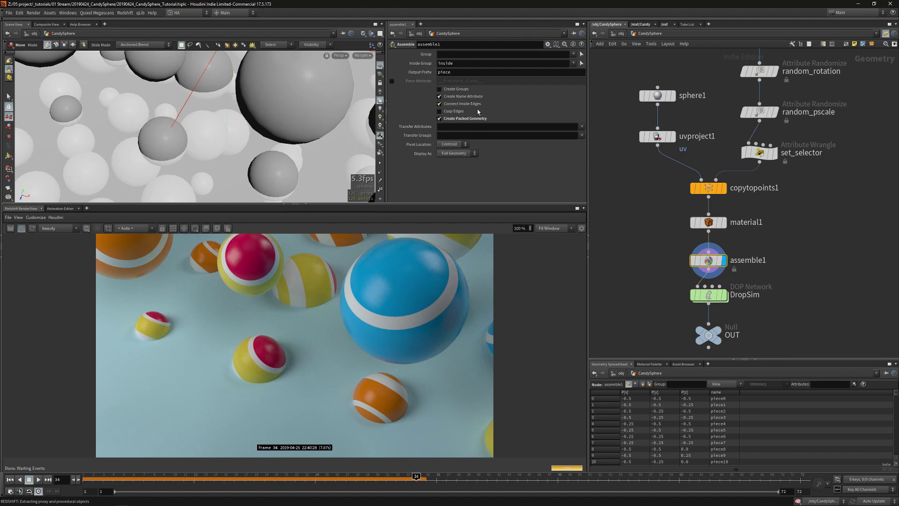
pyautogui.click(709, 187)
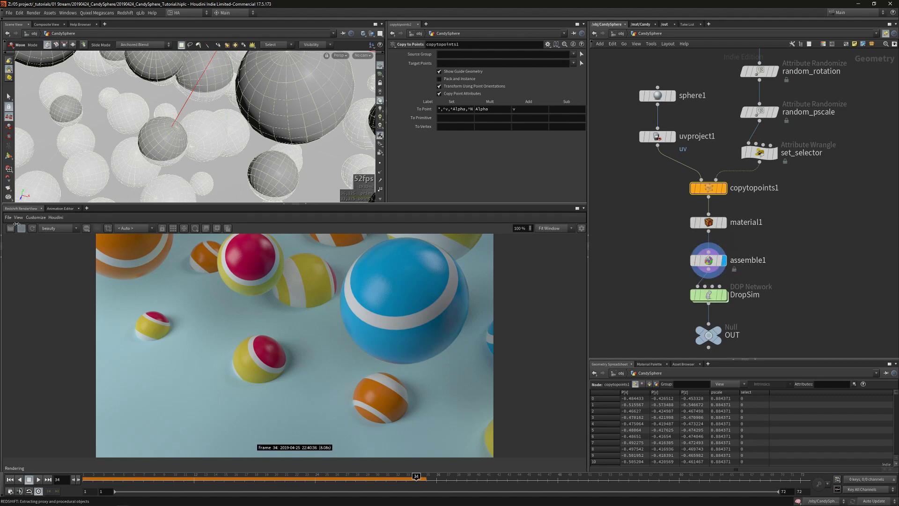
# Play the DropSim simulation to frame 44, re-render the pile, and go up to object level
pyautogui.click(21, 228)
pyautogui.click(10, 479)
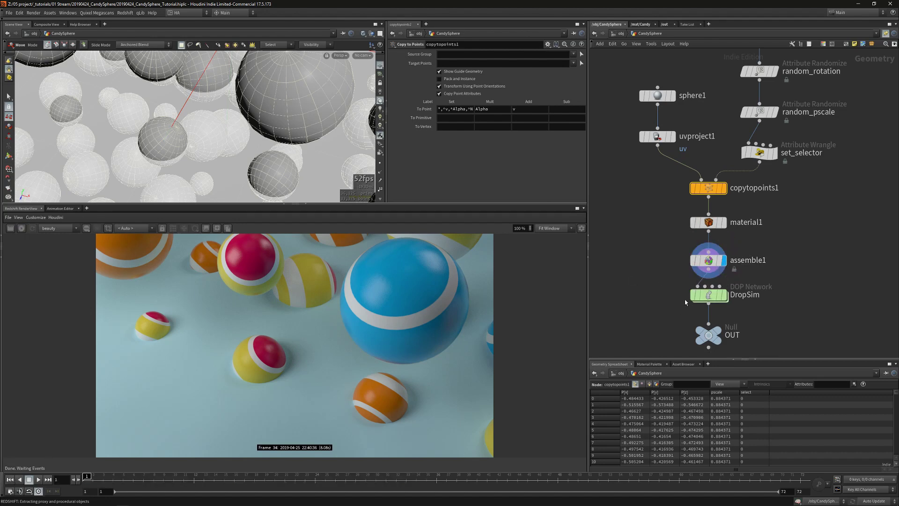
pyautogui.click(709, 295)
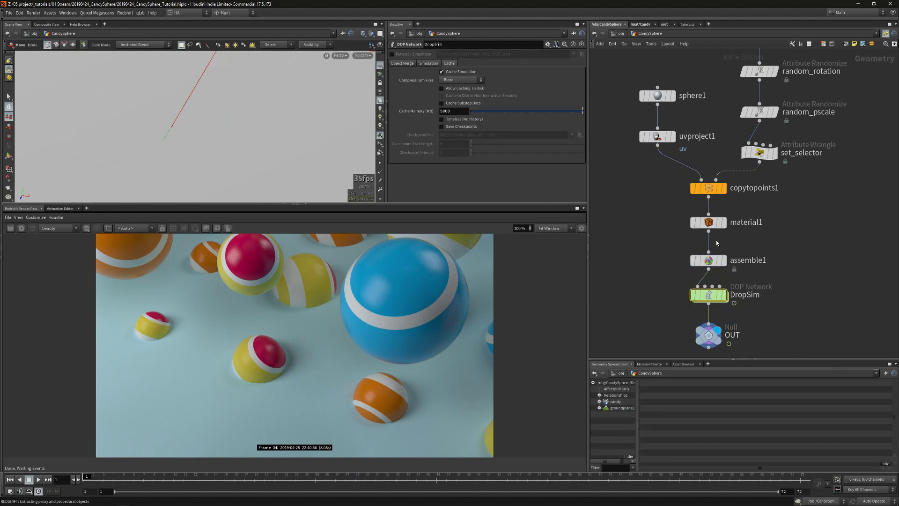
pyautogui.click(433, 64)
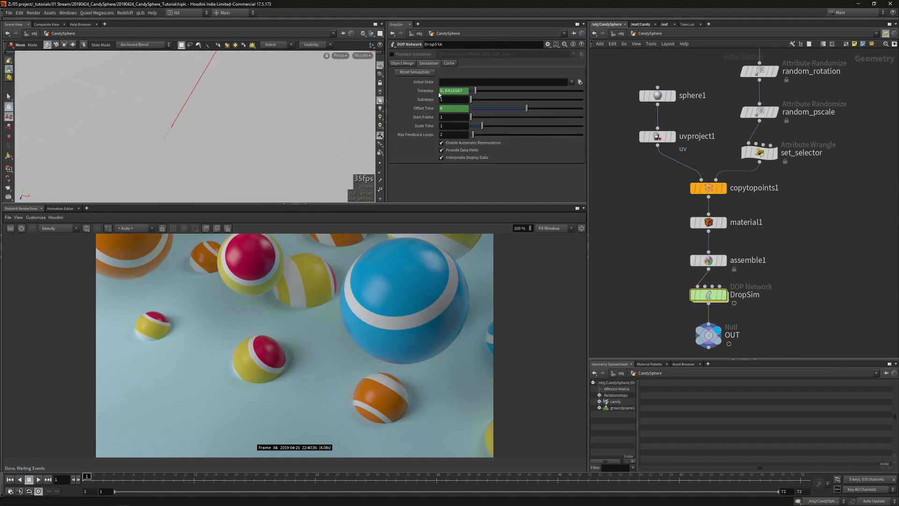
pyautogui.click(37, 480)
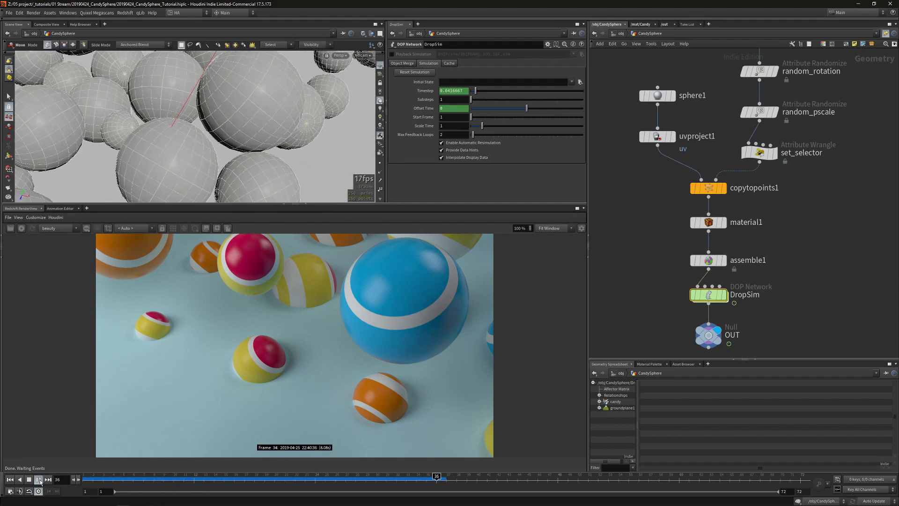
pyautogui.click(39, 480)
pyautogui.click(12, 229)
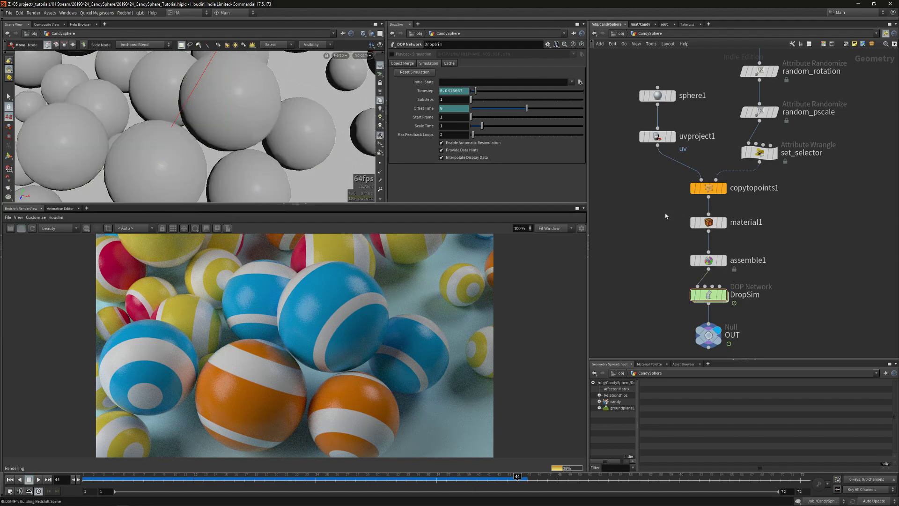
pyautogui.click(621, 33)
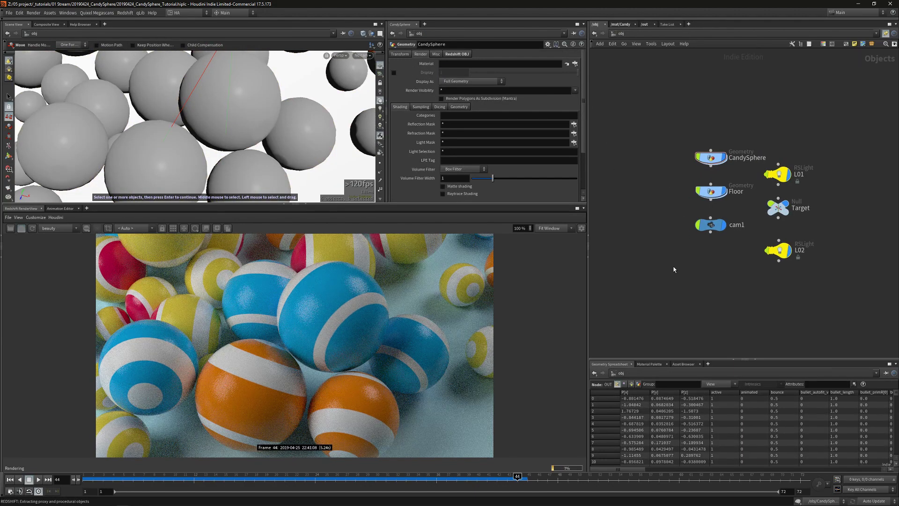
# Add a Redshift dome light to /obj and rename it HDRI
pyautogui.press('Tab')
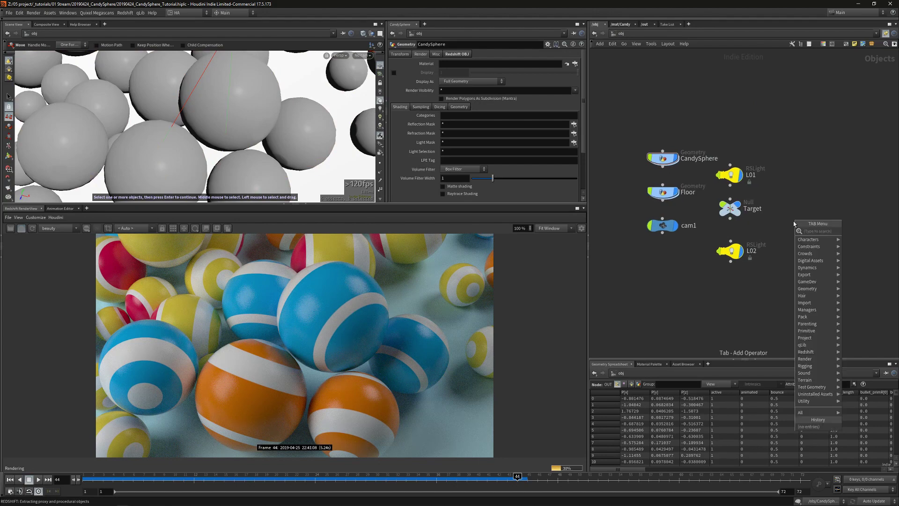
pyautogui.write('rs')
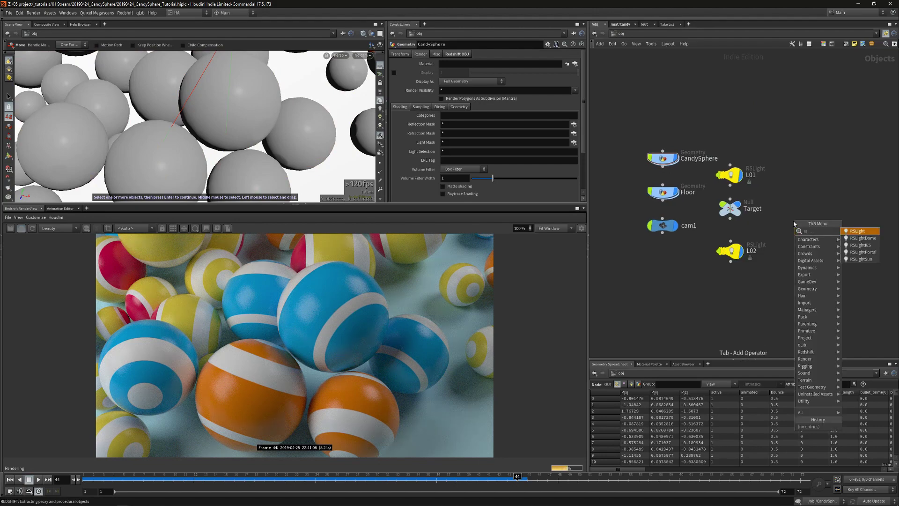
pyautogui.press('Down')
pyautogui.press('Return')
pyautogui.click(799, 209)
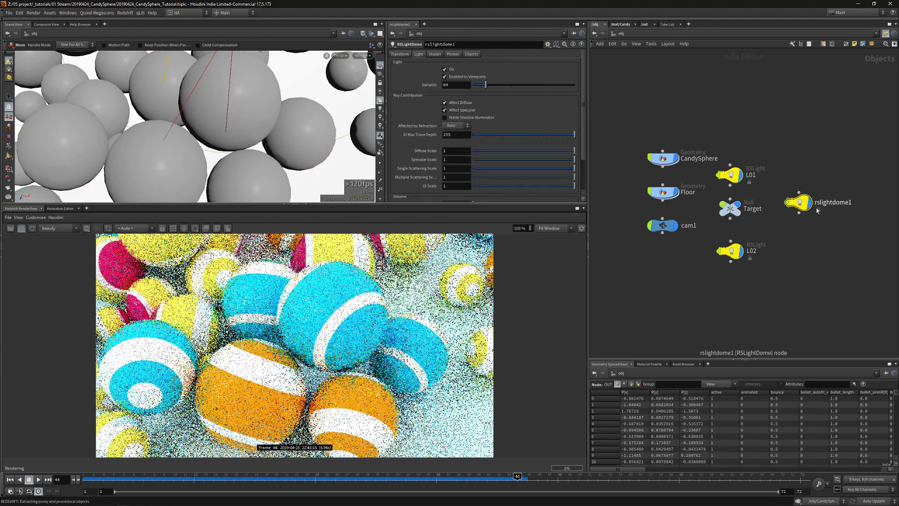
pyautogui.doubleClick(829, 202)
pyautogui.write('HDRI')
pyautogui.press('Return')
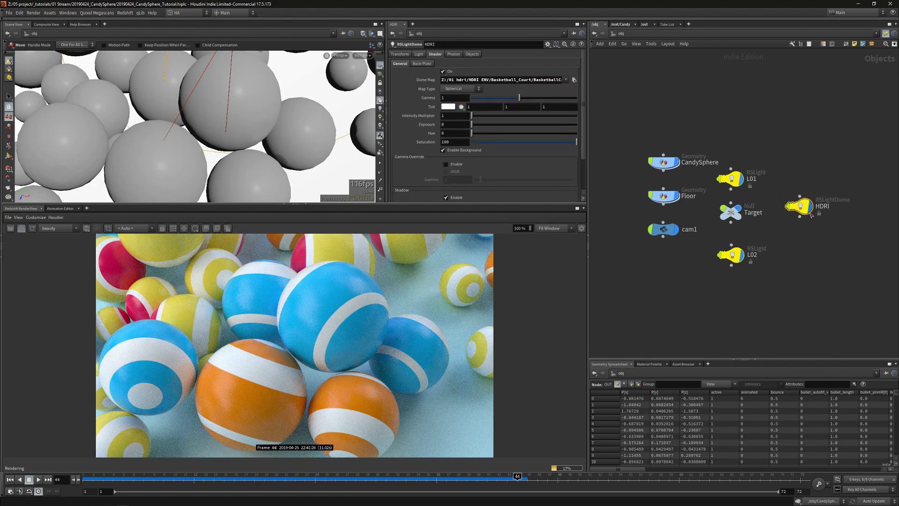
# Reposition the HDRI node, recentre the network, and select cam1
pyautogui.moveTo(801, 209); pyautogui.dragTo(807, 215)
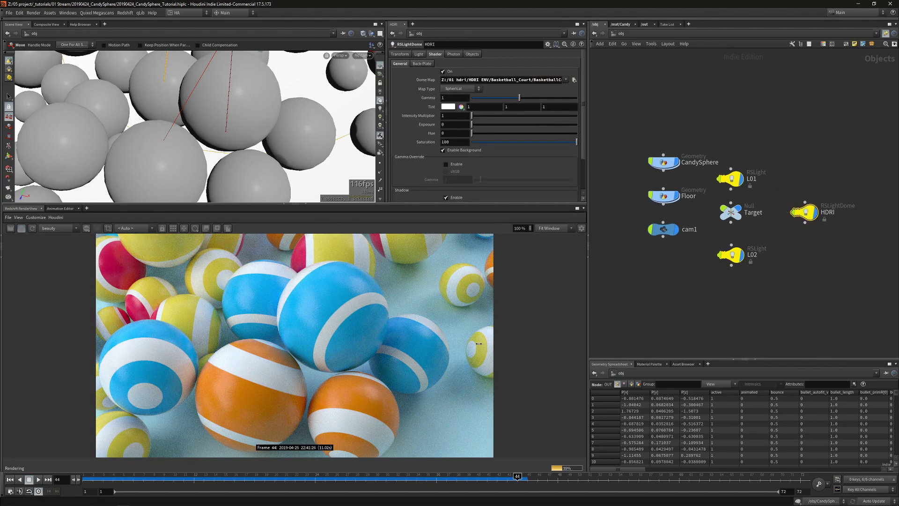
pyautogui.moveTo(656, 295); pyautogui.dragTo(697, 295, button='middle')
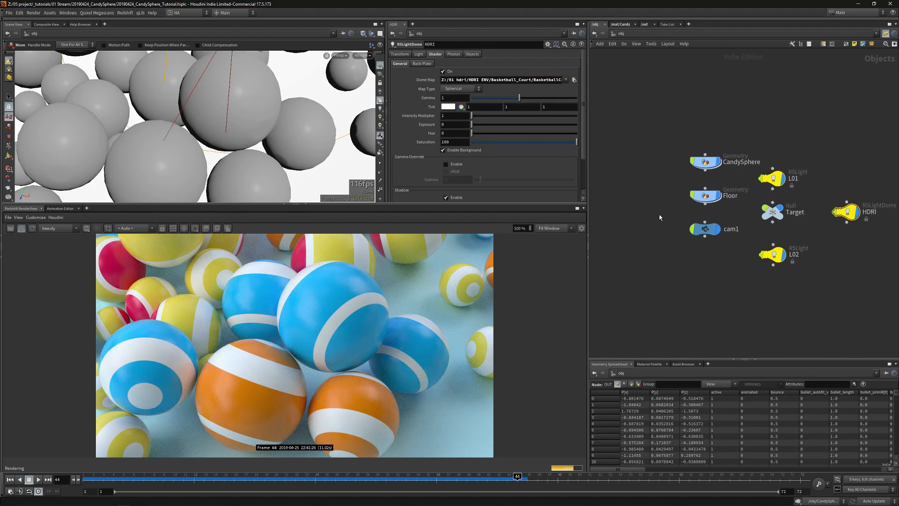
pyautogui.moveTo(670, 257); pyautogui.dragTo(726, 214)
# Enable depth of field on cam1, trying focus distances 2 and then 1
pyautogui.click(483, 55)
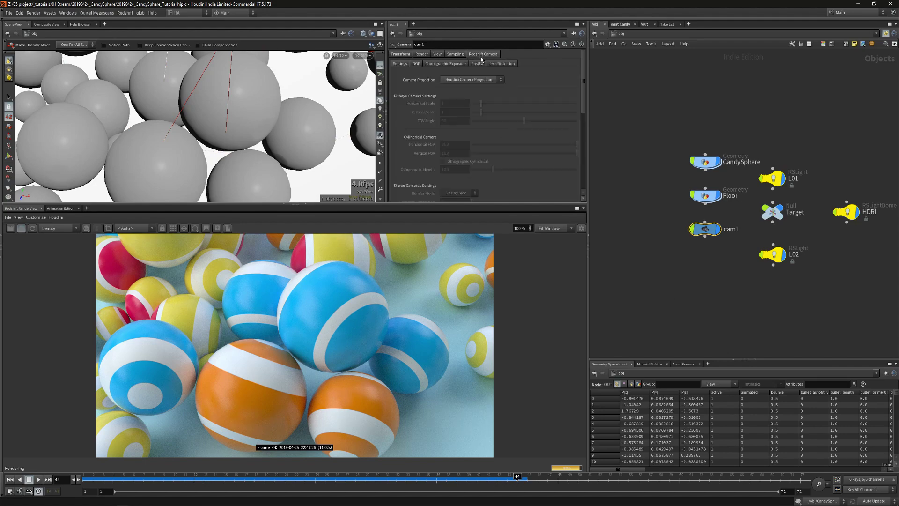
pyautogui.click(416, 64)
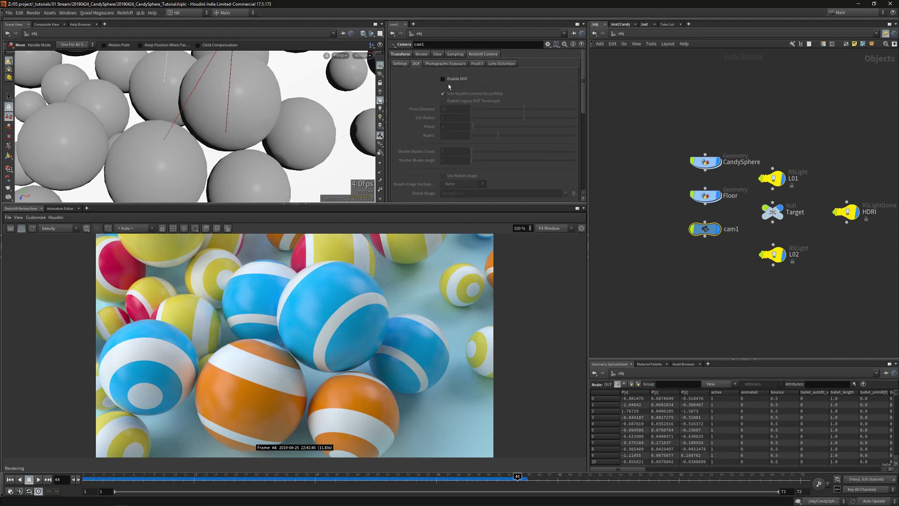
pyautogui.click(442, 79)
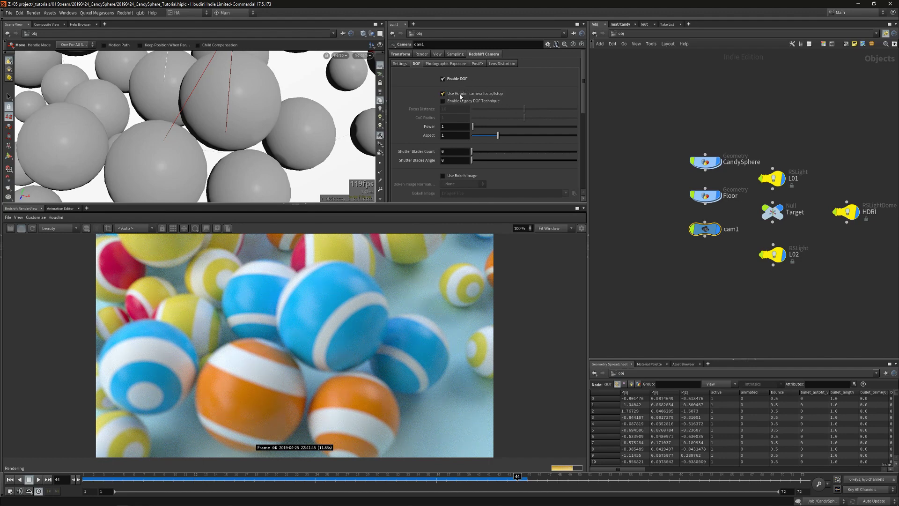
pyautogui.click(453, 54)
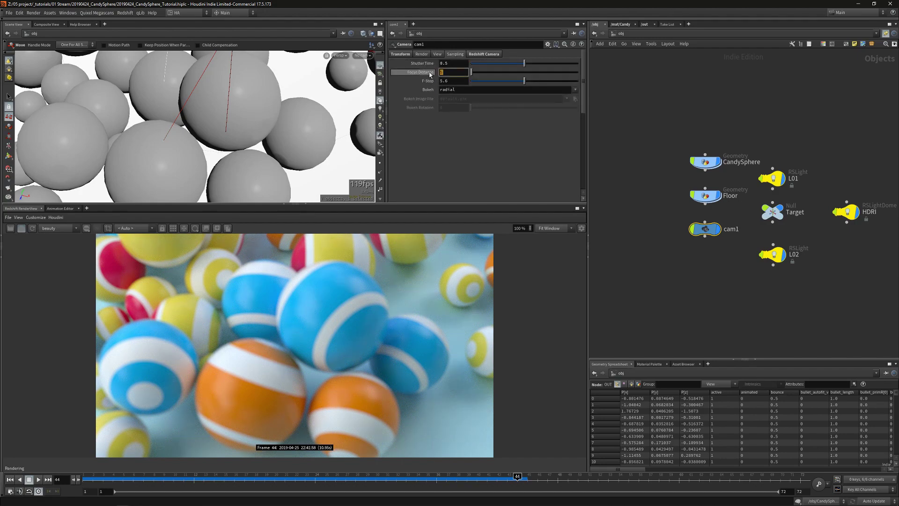
pyautogui.moveTo(420, 71)
pyautogui.write('2')
pyautogui.press('Return')
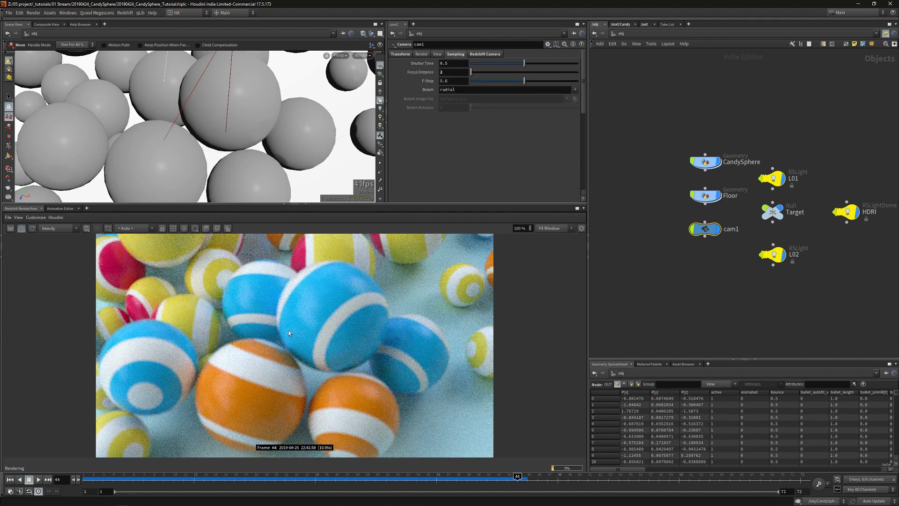
pyautogui.doubleClick(454, 73)
pyautogui.write('1')
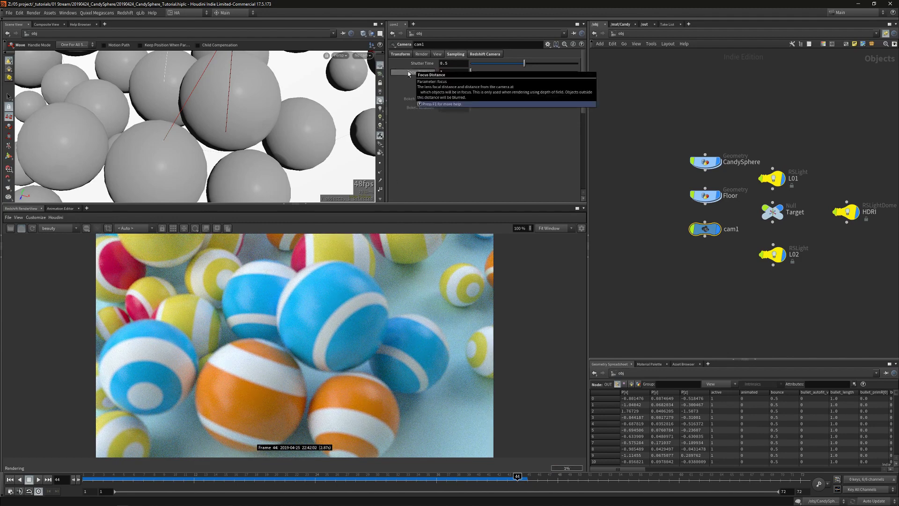
pyautogui.press('Return')
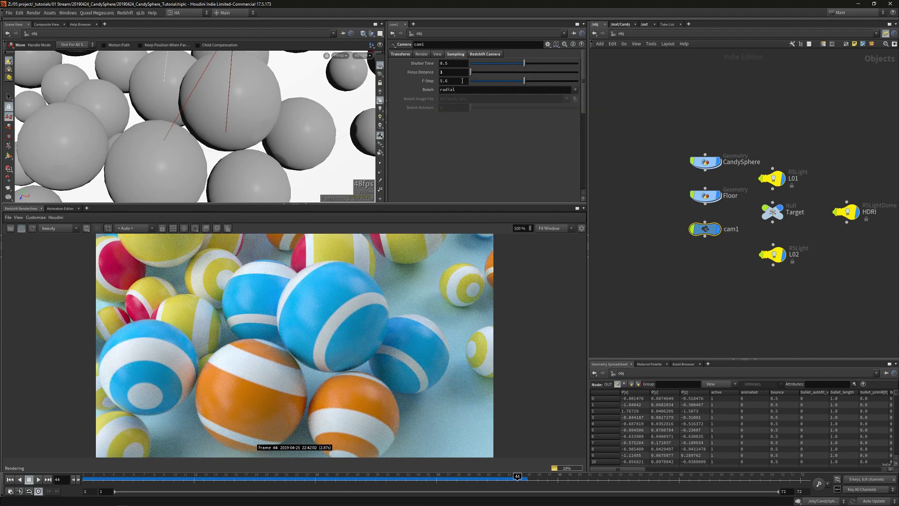
# Set cam1's focus distance to .75 and F-Stop to 1.4, after trying 1.8
pyautogui.doubleClick(462, 80)
pyautogui.write('1.')
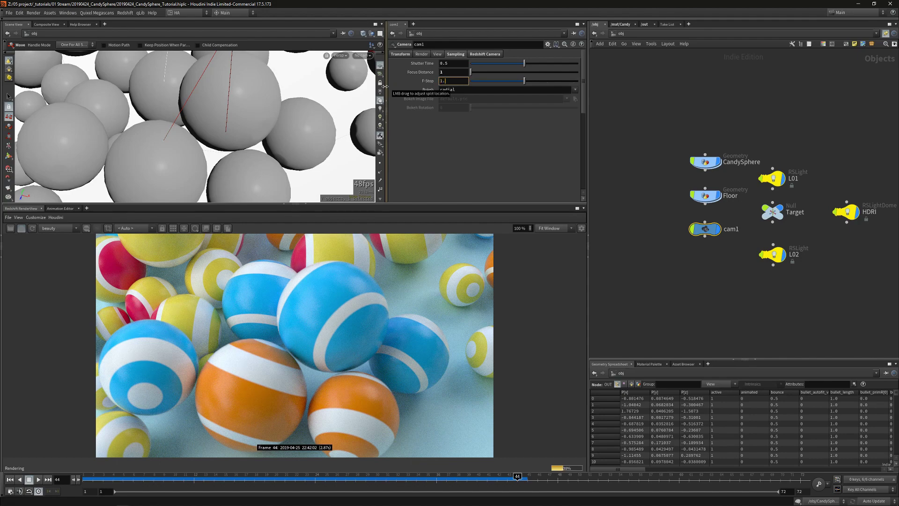
pyautogui.write('8')
pyautogui.press('Return')
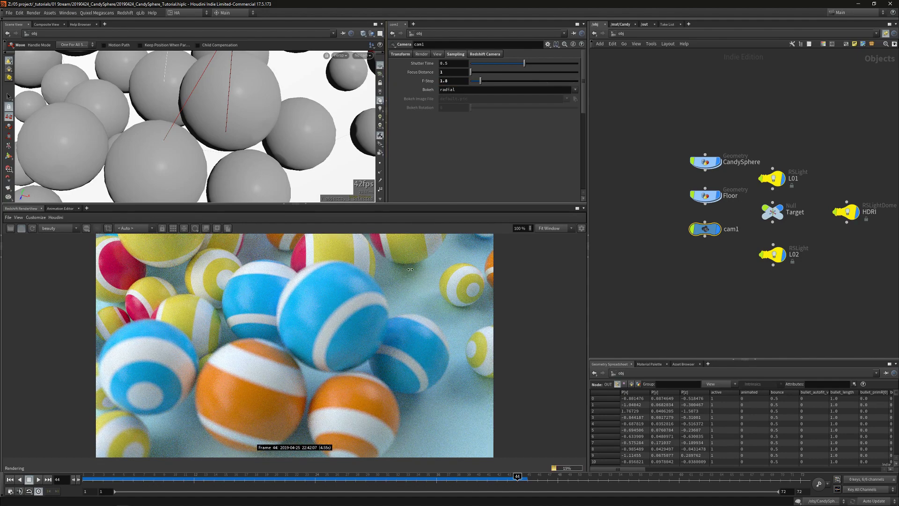
pyautogui.doubleClick(454, 72)
pyautogui.write('.75')
pyautogui.press('Return')
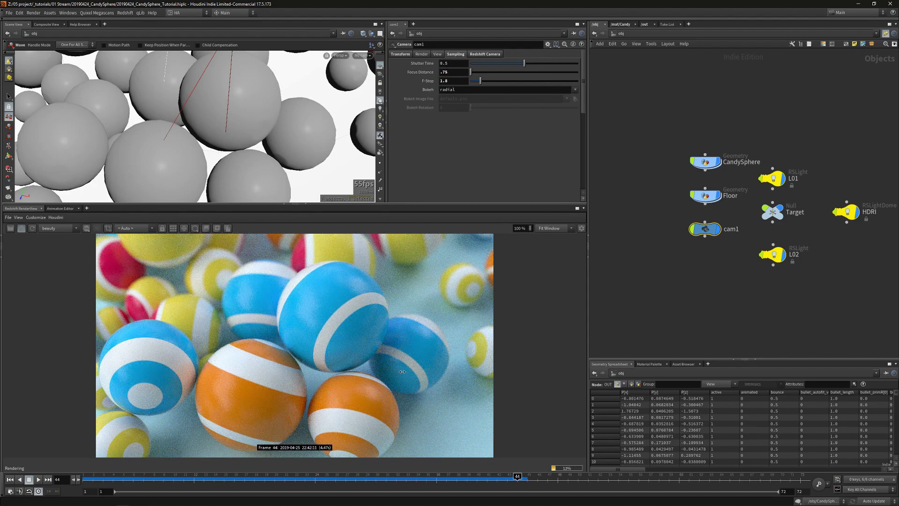
pyautogui.doubleClick(460, 81)
pyautogui.write('1.4')
pyautogui.press('Return')
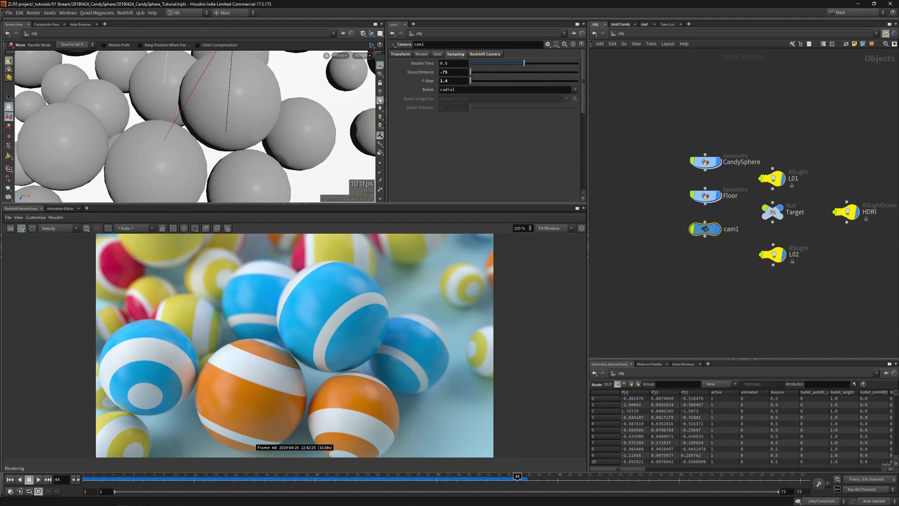
# Check cam1's photographic exposure with a re-render, then select Redshift_ROP1 in /out
pyautogui.click(490, 55)
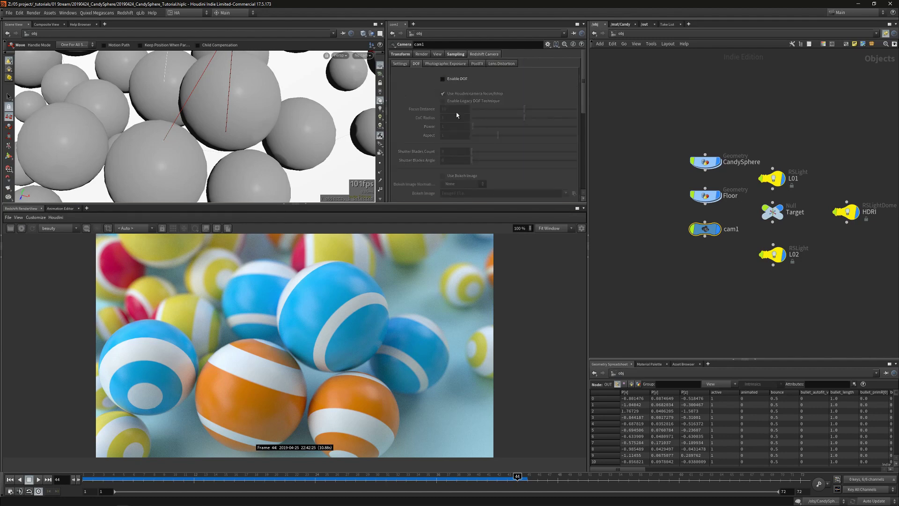
pyautogui.click(453, 65)
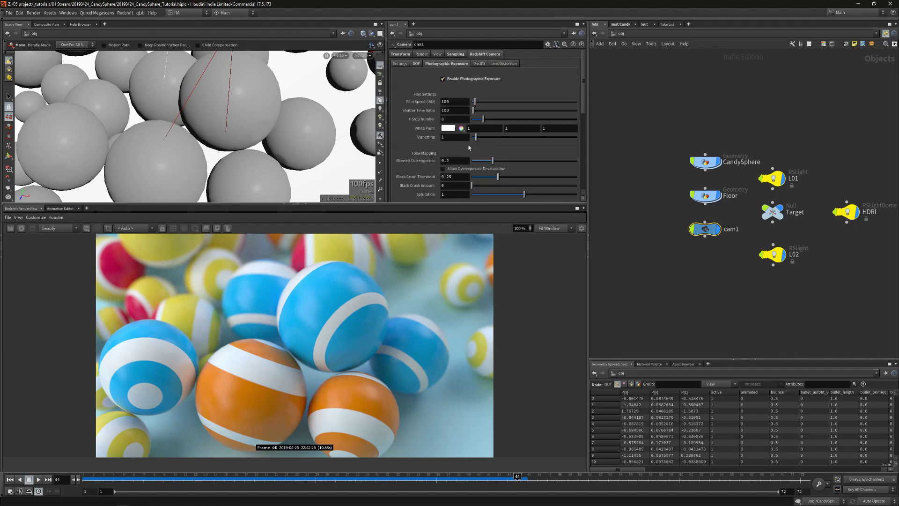
pyautogui.click(21, 228)
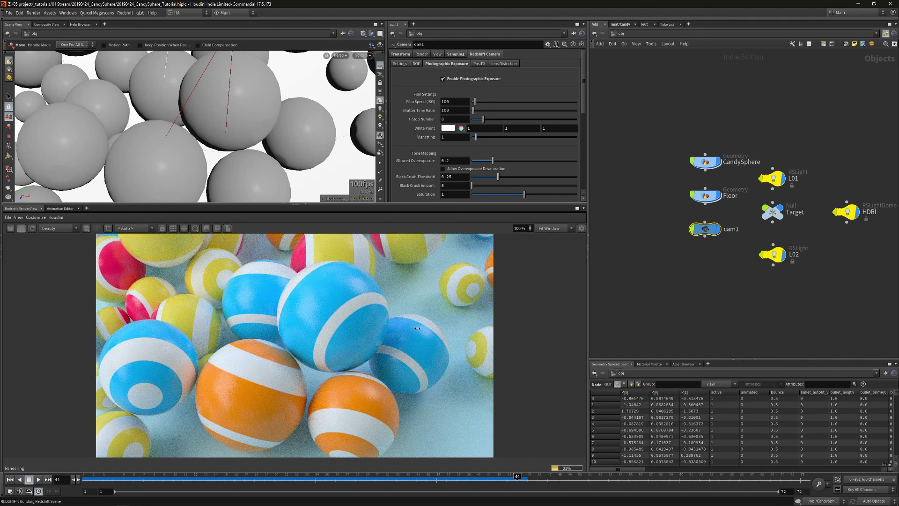
pyautogui.click(645, 25)
pyautogui.moveTo(671, 163); pyautogui.dragTo(737, 239)
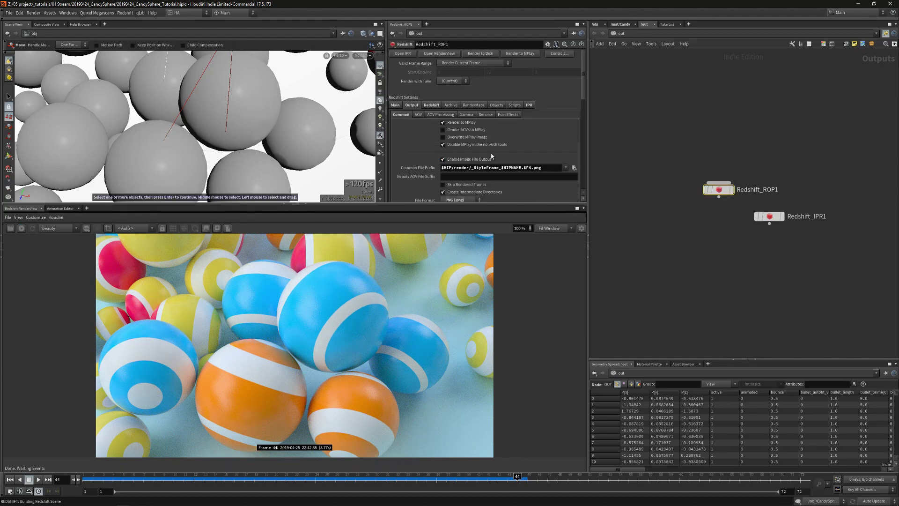
# Load the Redshift_Final_AOVBasic preset on Redshift_ROP1 and collapse the RenderView pane
pyautogui.click(548, 44)
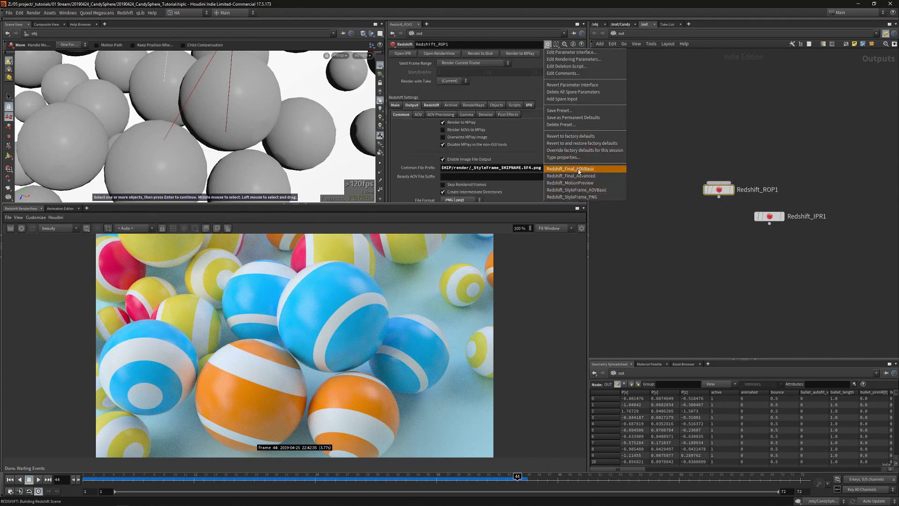
pyautogui.click(580, 169)
pyautogui.scroll(-3, 515, 141)
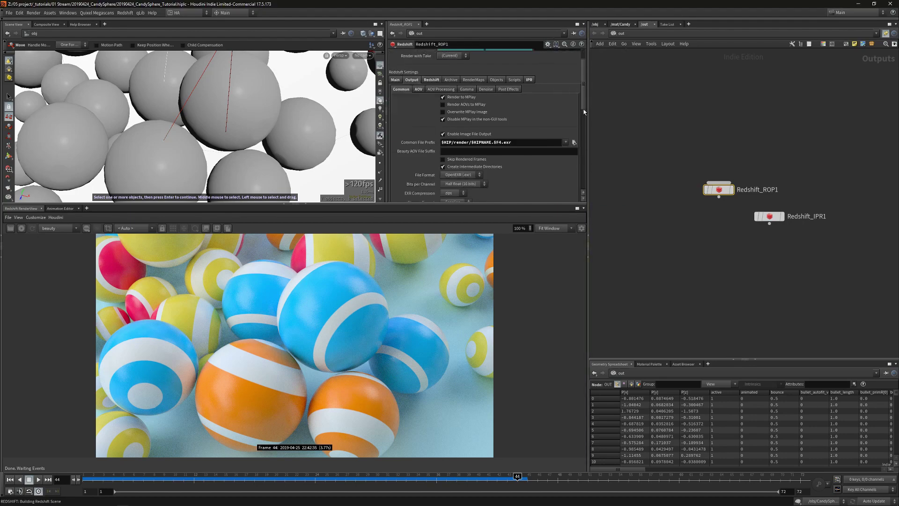
pyautogui.click(307, 205)
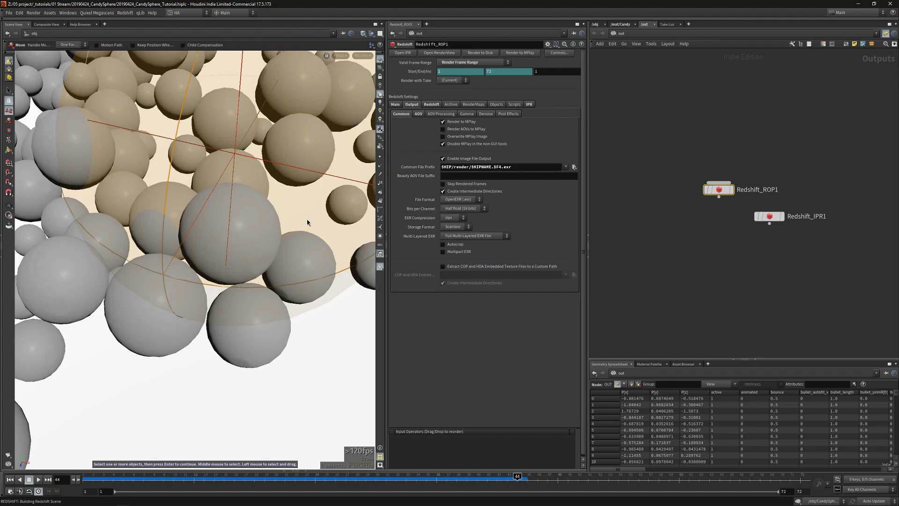
# Override Redshift light samples to 512
pyautogui.click(430, 104)
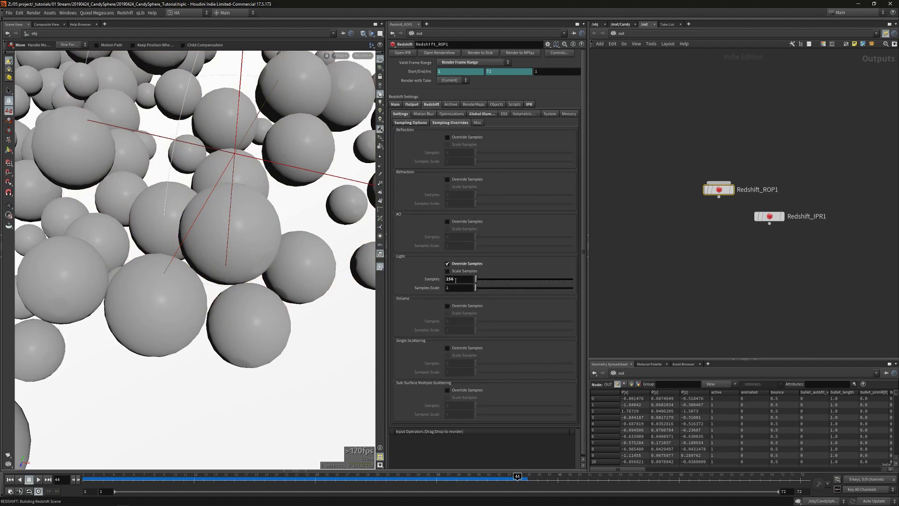
pyautogui.moveTo(456, 280); pyautogui.dragTo(403, 279)
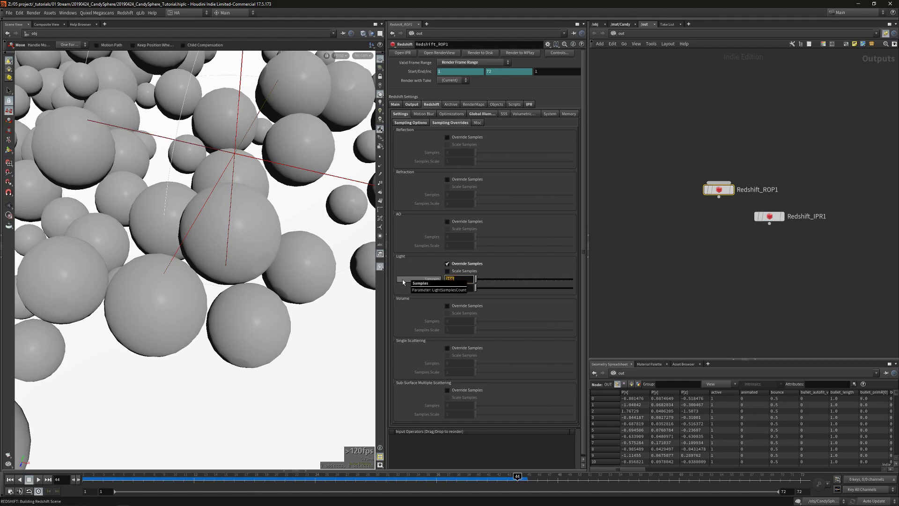
pyautogui.write('512')
pyautogui.press('Return')
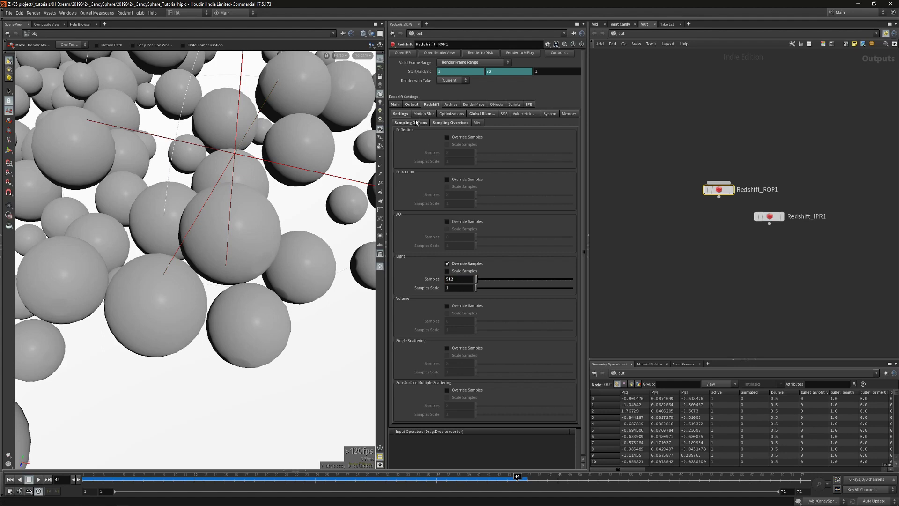
# Set unified sampling to minimum 64 and maximum 128 samples
pyautogui.click(415, 122)
pyautogui.moveTo(454, 164); pyautogui.dragTo(410, 175)
pyautogui.write('64')
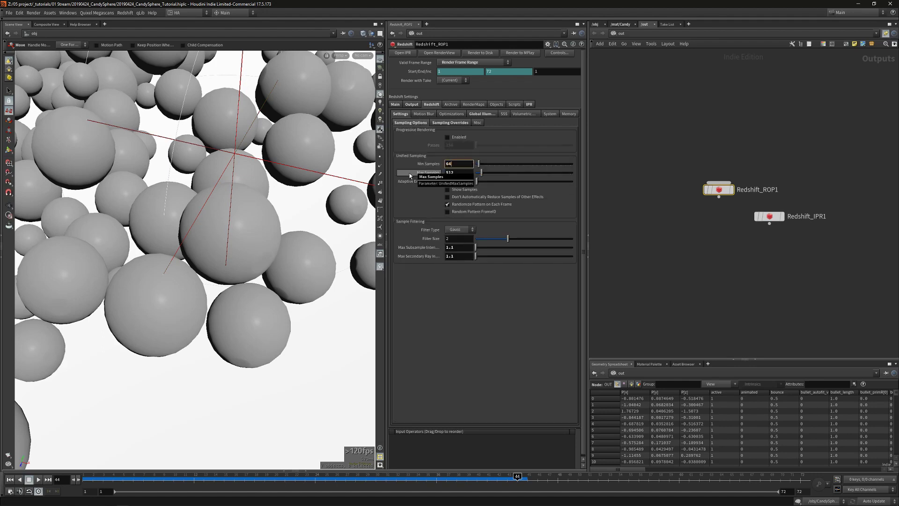
pyautogui.press('Tab')
pyautogui.write('1')
pyautogui.press('Return')
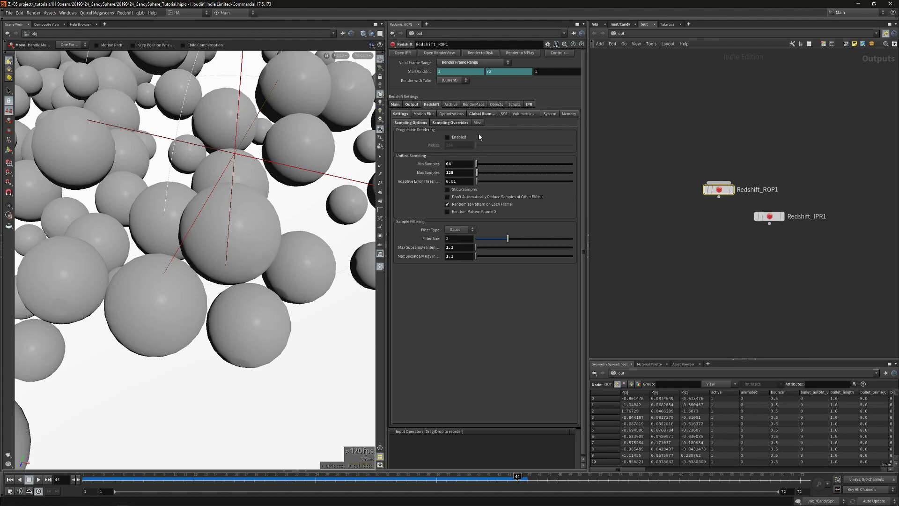
# Cut brute-force GI rays to 16, then review the AOV list
pyautogui.click(480, 114)
pyautogui.click(456, 173)
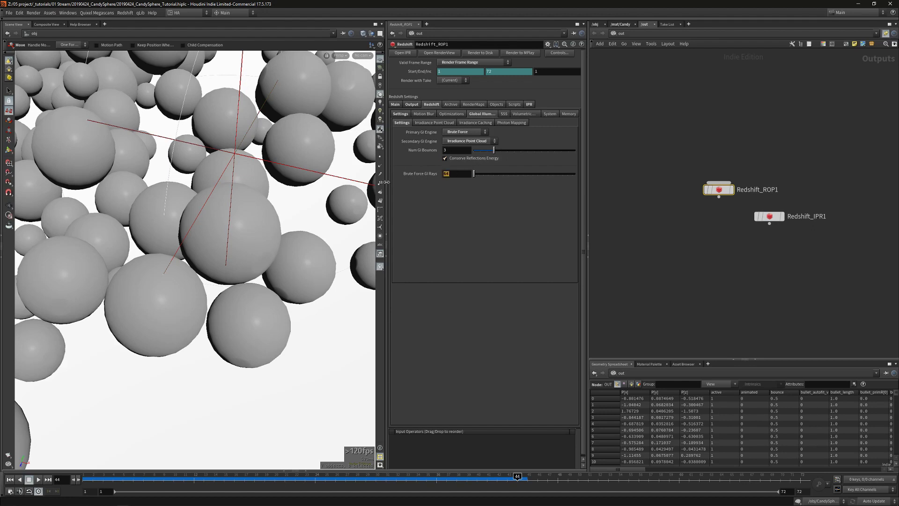
pyautogui.write('16')
pyautogui.click(401, 114)
pyautogui.click(417, 114)
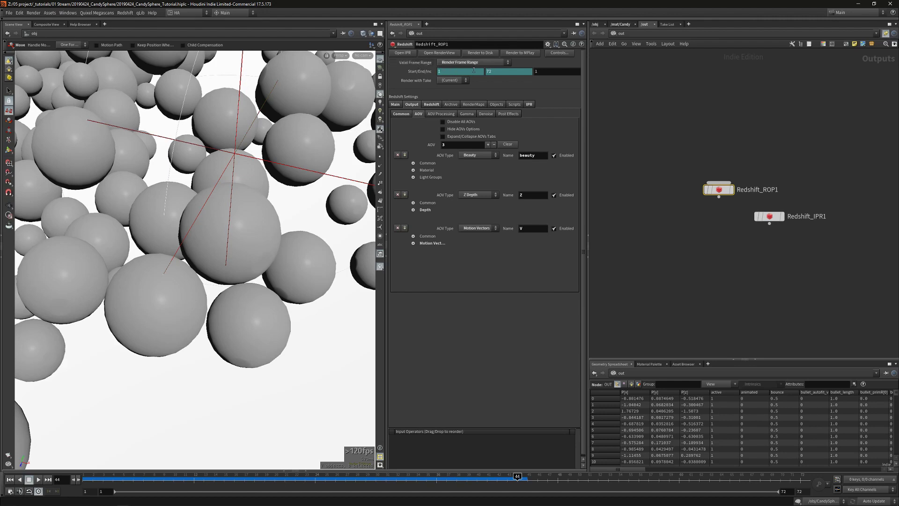
# Verify cam1 renders at 1920×1080, then view the Output tab's Common file settings
pyautogui.click(395, 104)
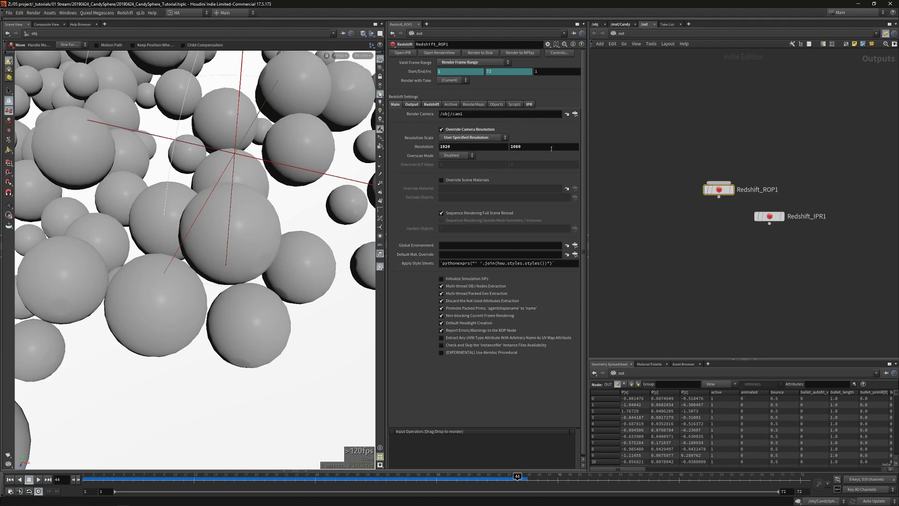
pyautogui.click(412, 105)
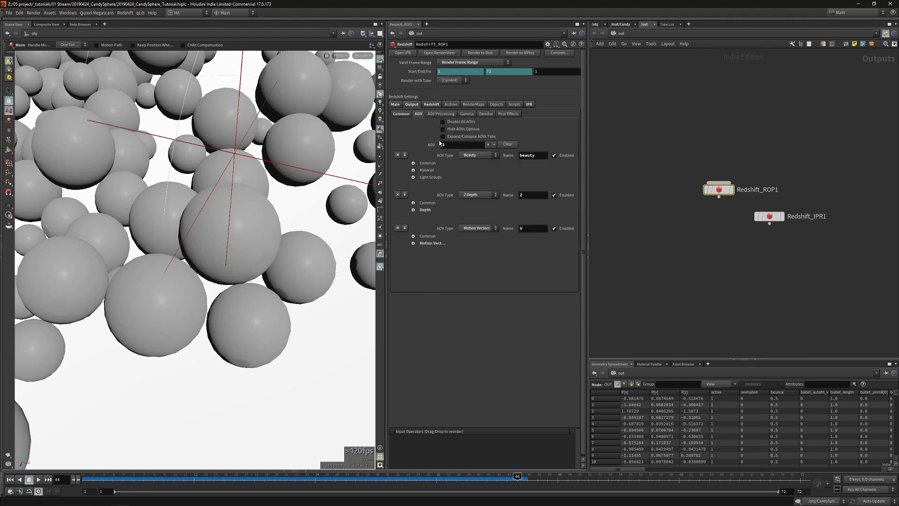
pyautogui.click(401, 113)
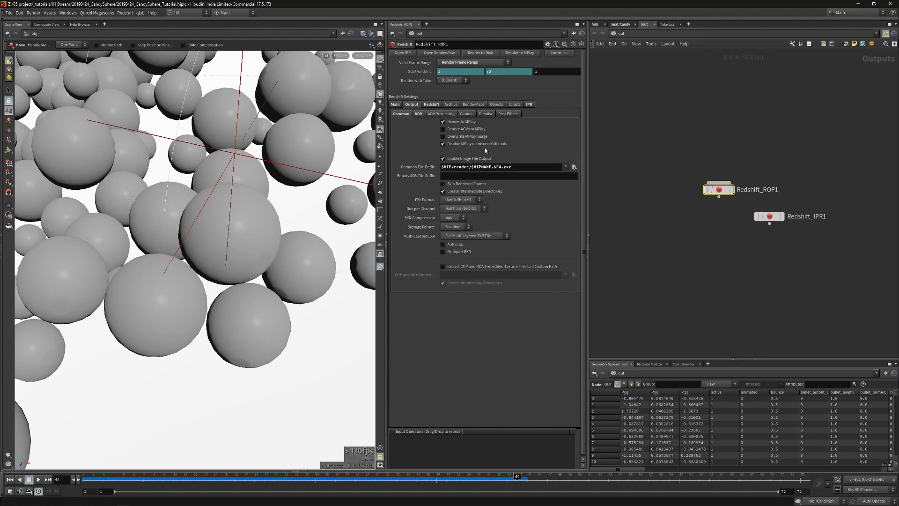